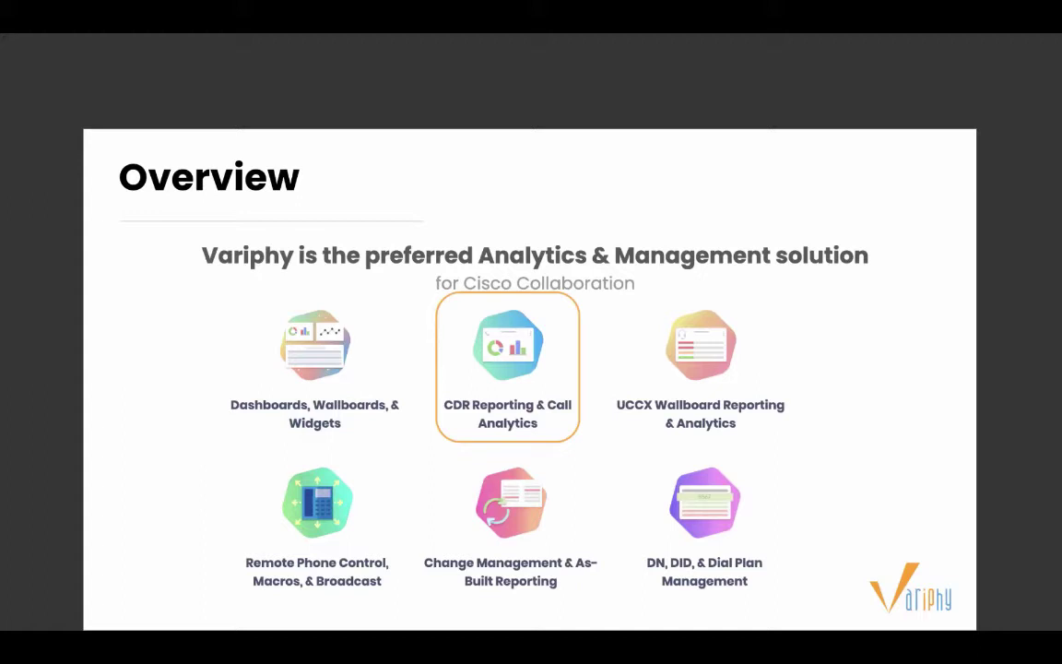
key(Right)
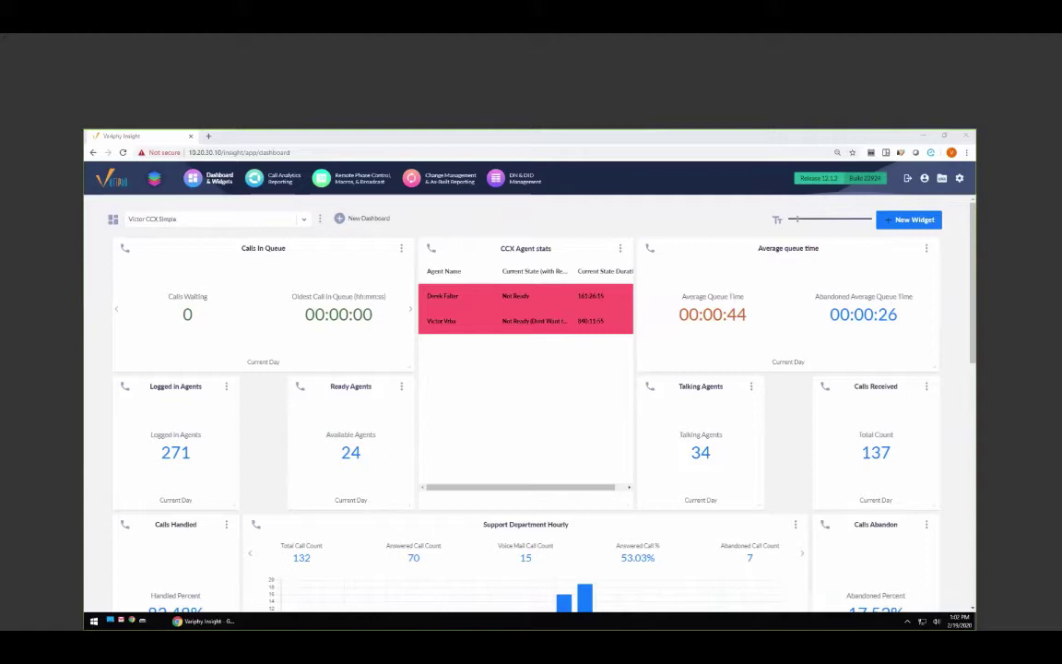
Step: Open variphy.com in a separate browser window and go to its webinar sign-up page
key(ctrl+n)
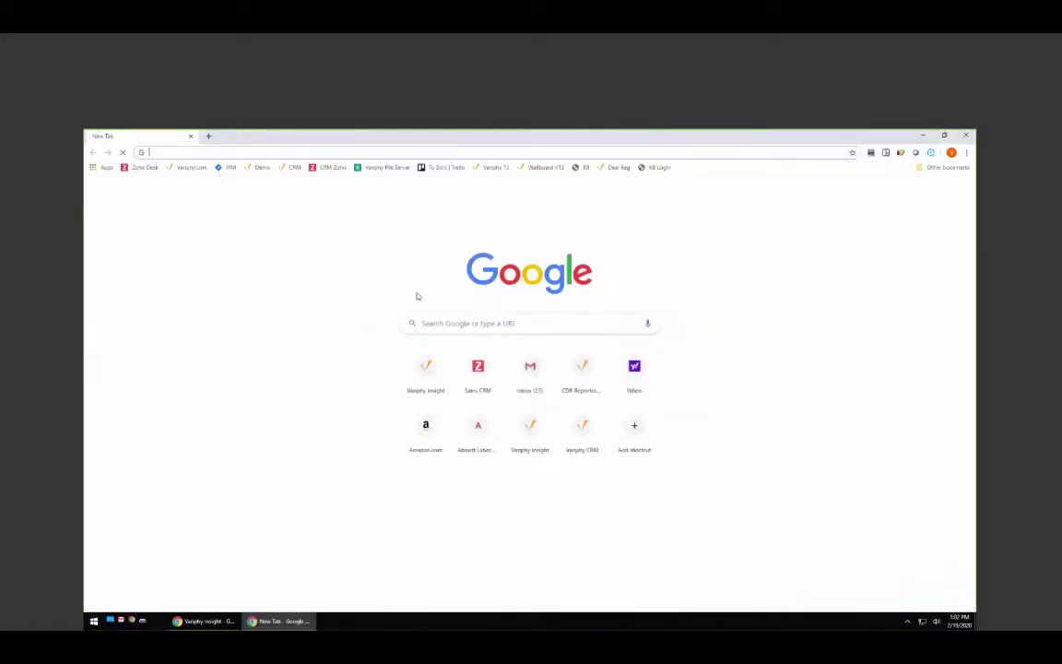
click(188, 168)
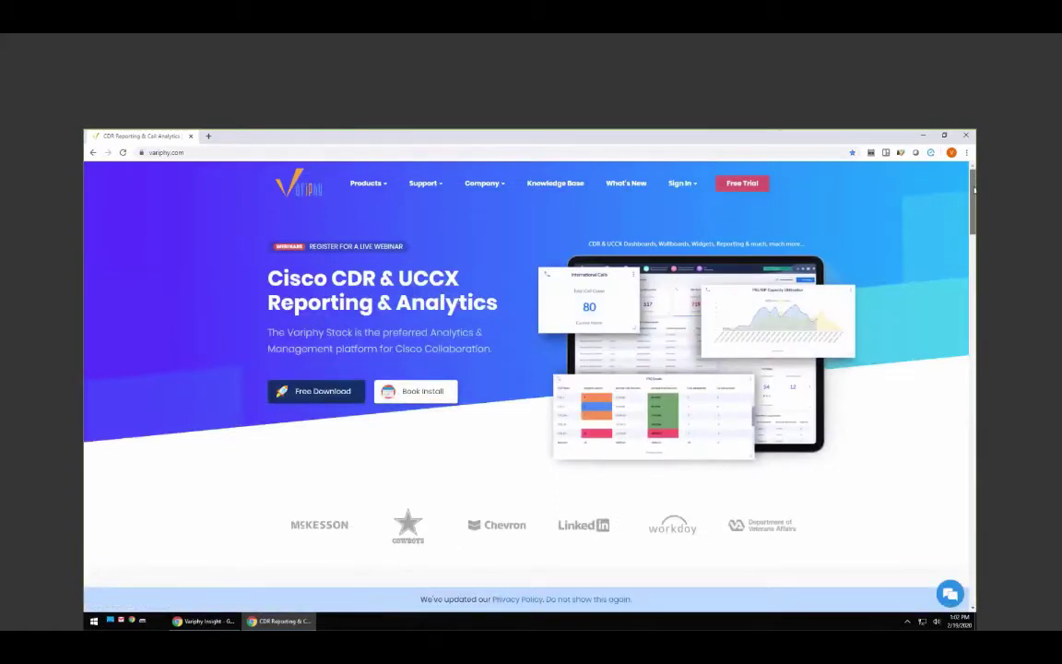
scroll(955, 554, down, 20)
scroll(955, 554, up, 2)
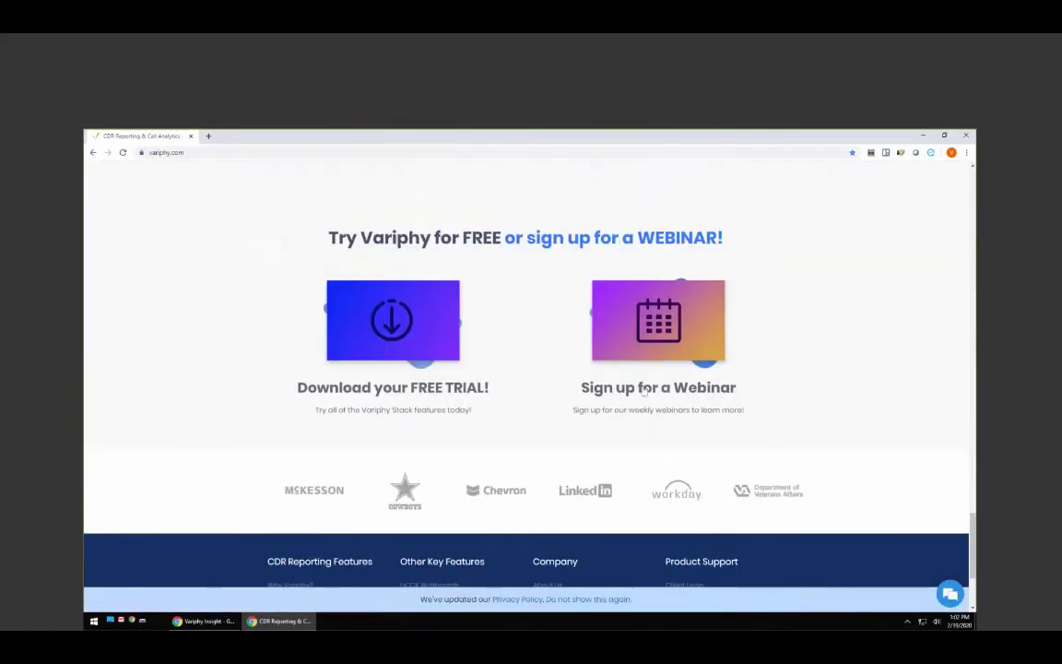
click(677, 341)
Step: Look through the upcoming and past webinars, and close the website window to return to the Insight dashboard
scroll(838, 464, down, 12)
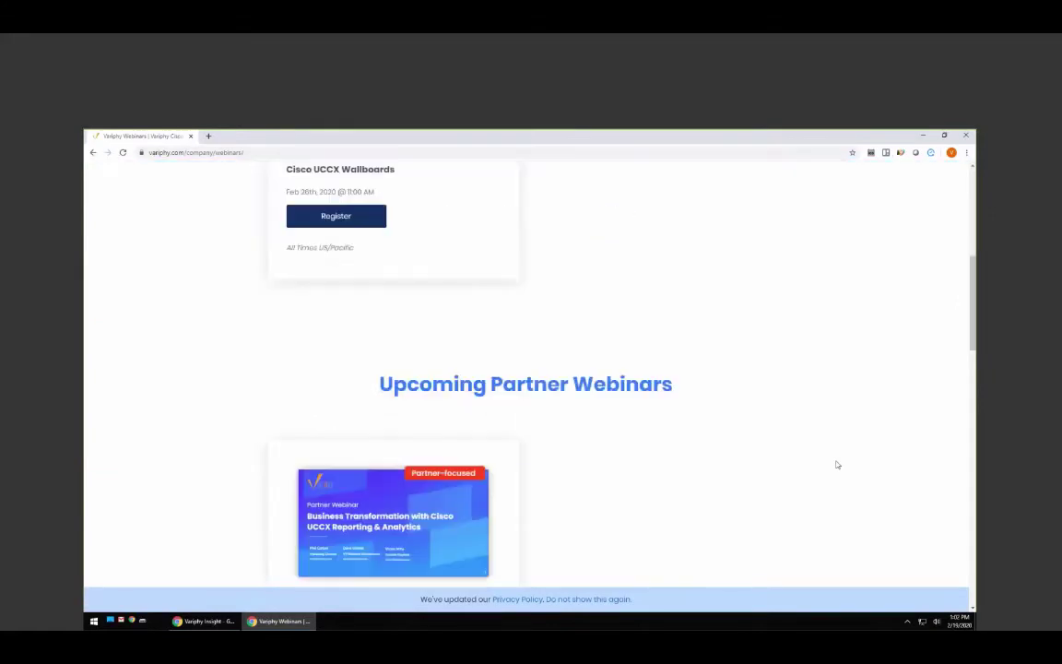
scroll(837, 464, down, 2)
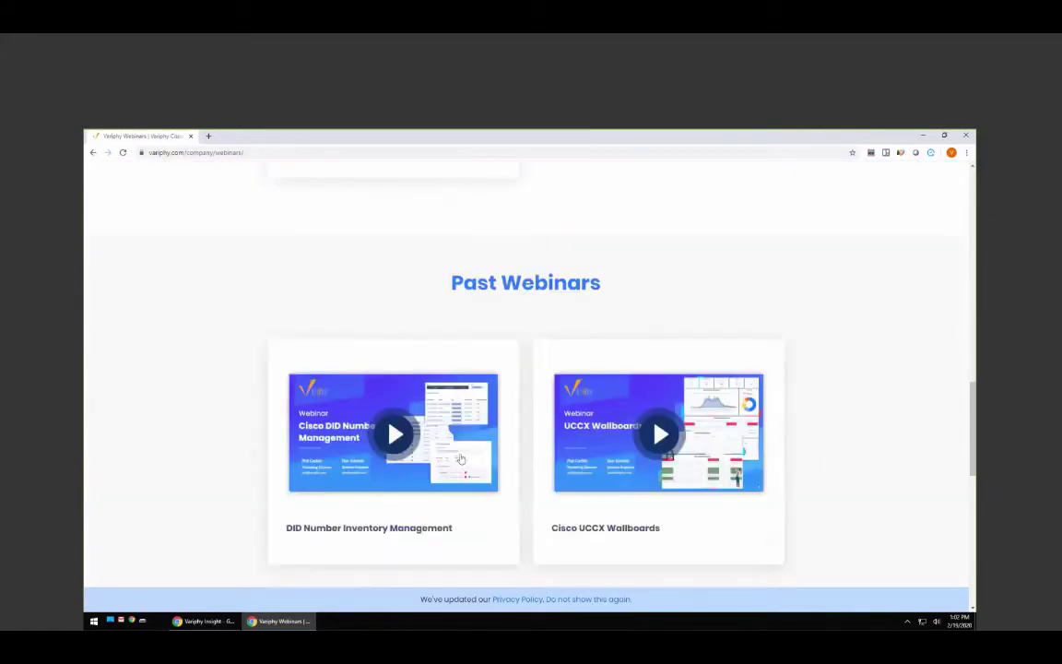
scroll(863, 469, down, 3)
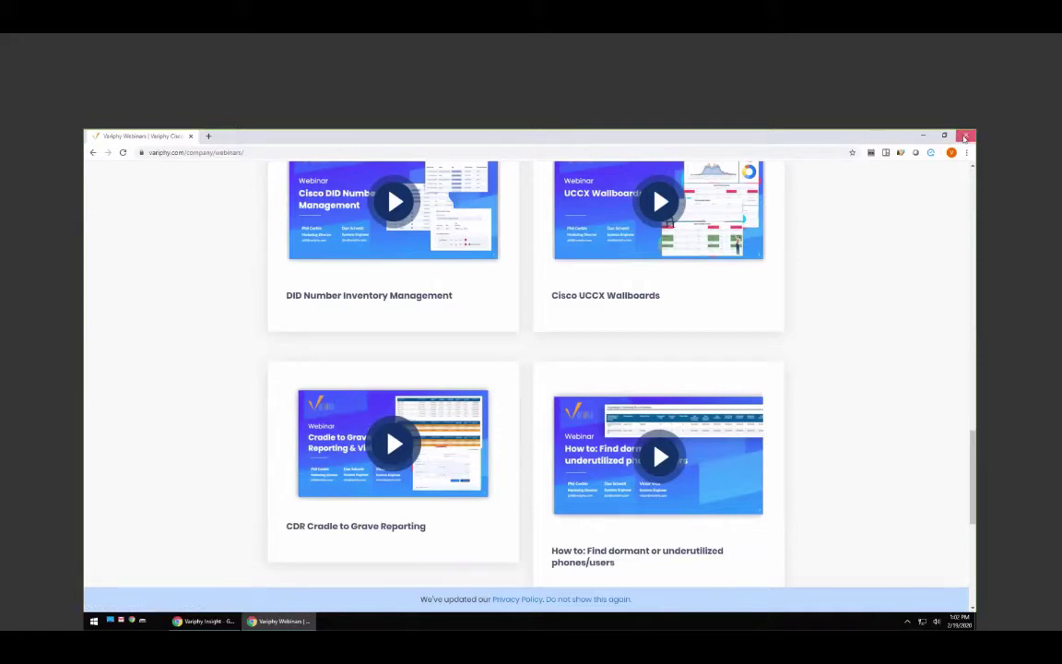
click(965, 137)
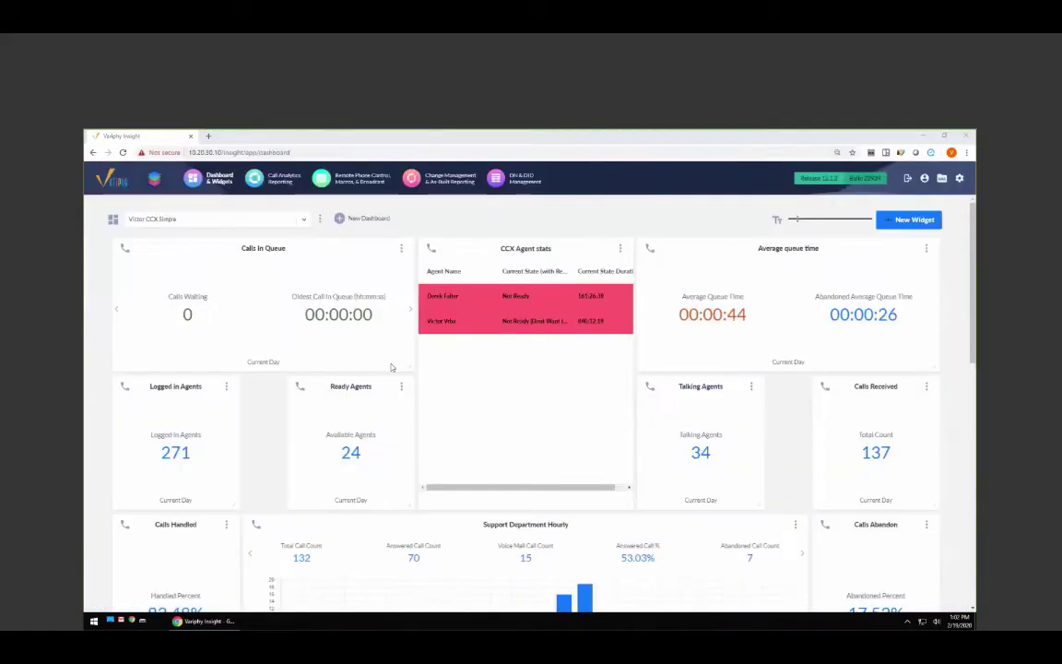
Step: In the call analytics history search, replace the Original Called Party Number criterion with a Terminating Device Name criterion
click(278, 180)
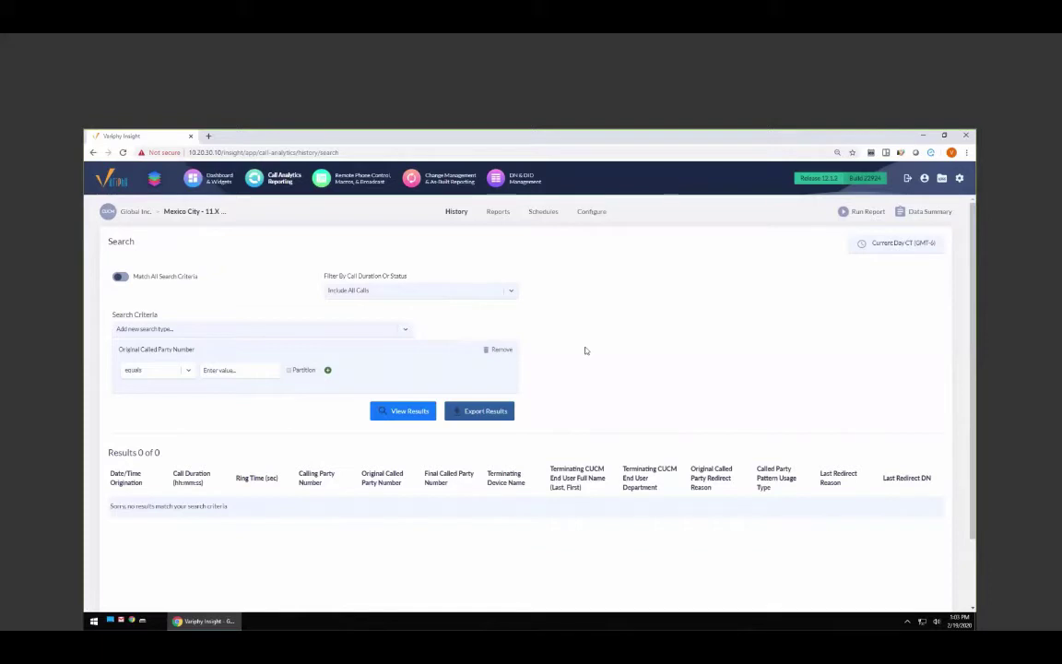
click(497, 349)
click(404, 329)
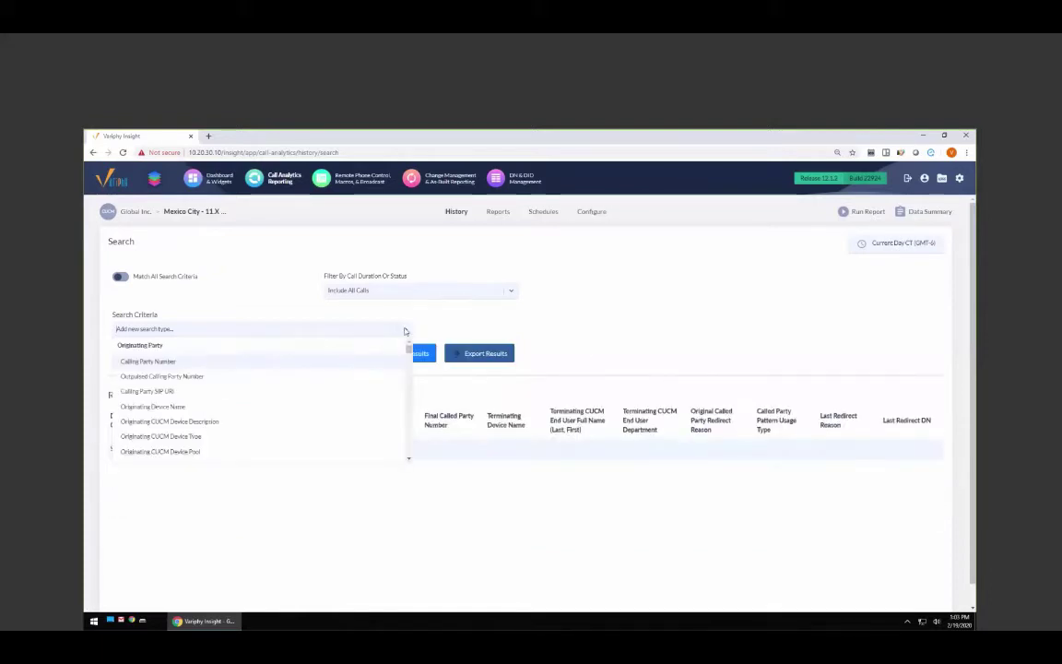
drag(408, 352, 412, 376)
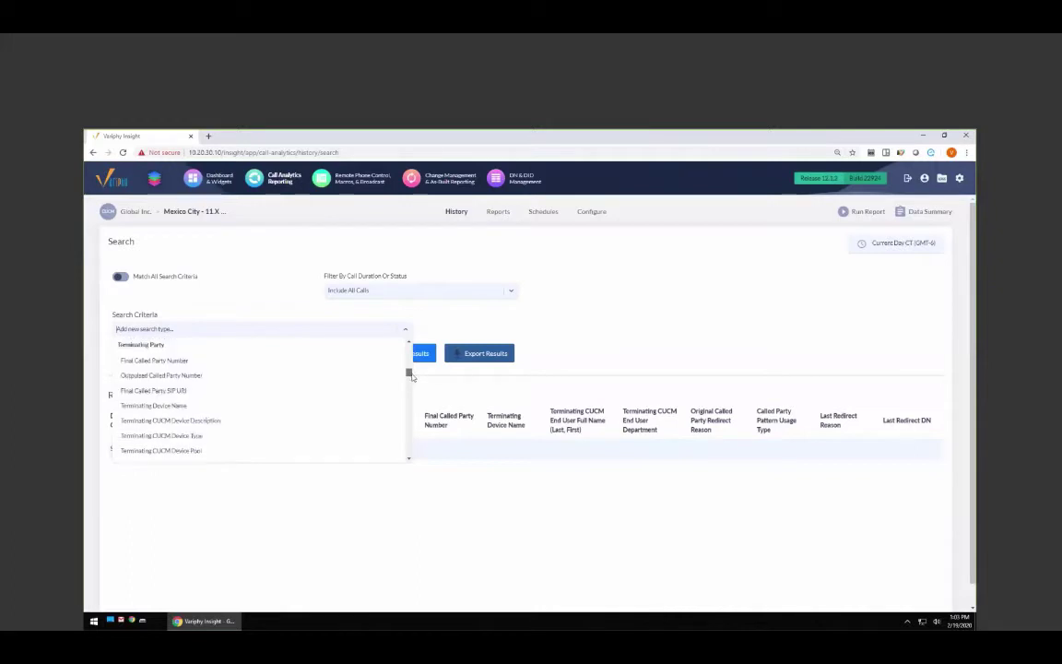
click(189, 406)
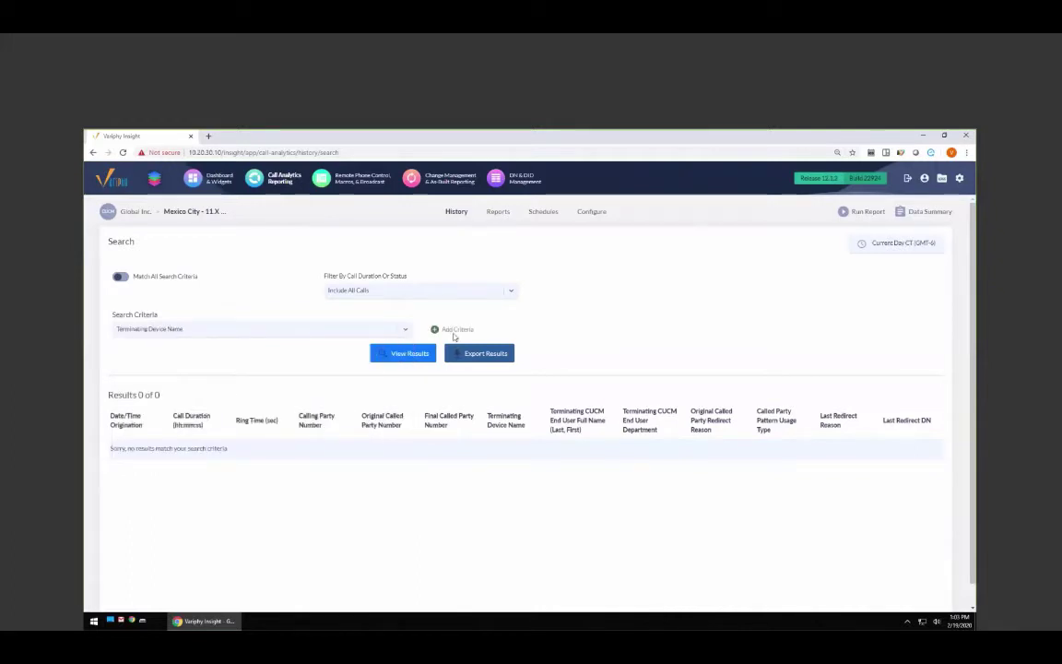
click(454, 332)
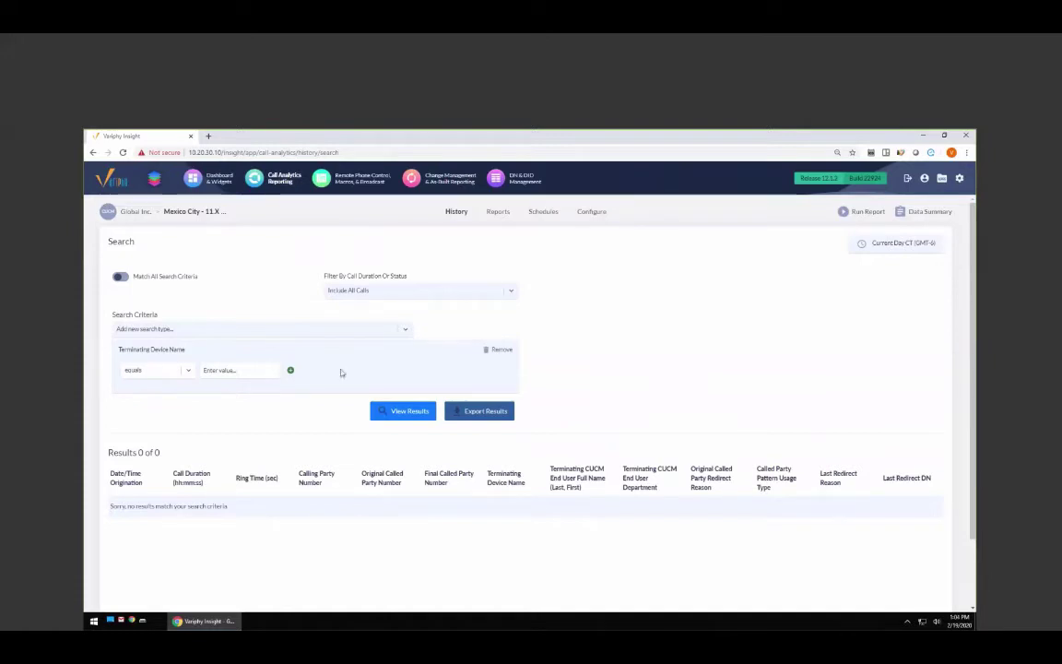
Step: Set the Terminating Device Name criterion to starts with UCCX
click(259, 369)
text(U)
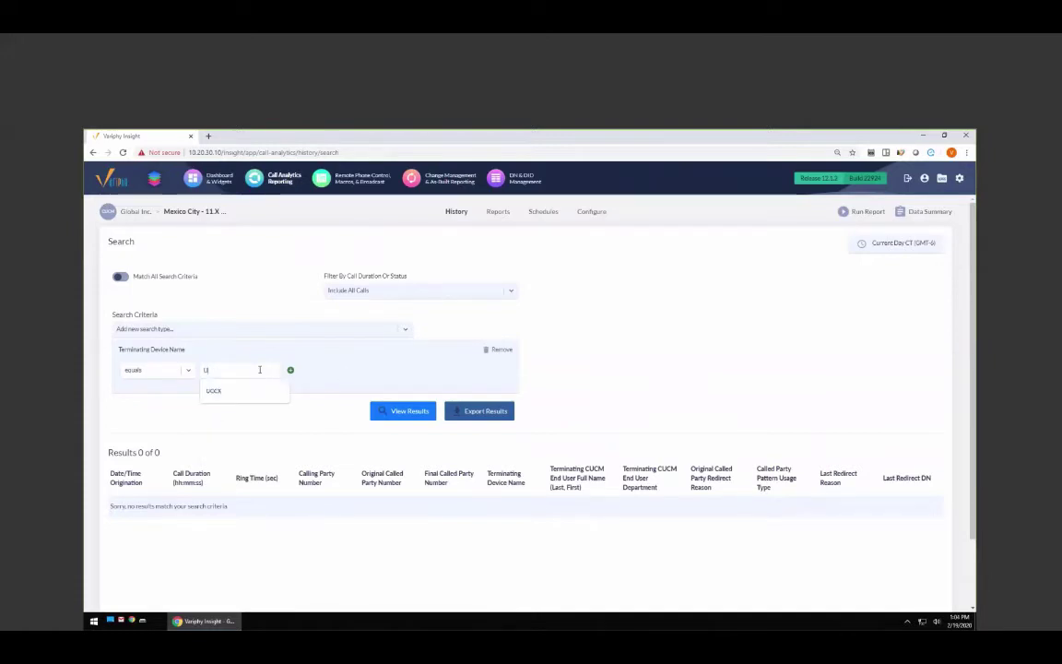
text(CCX)
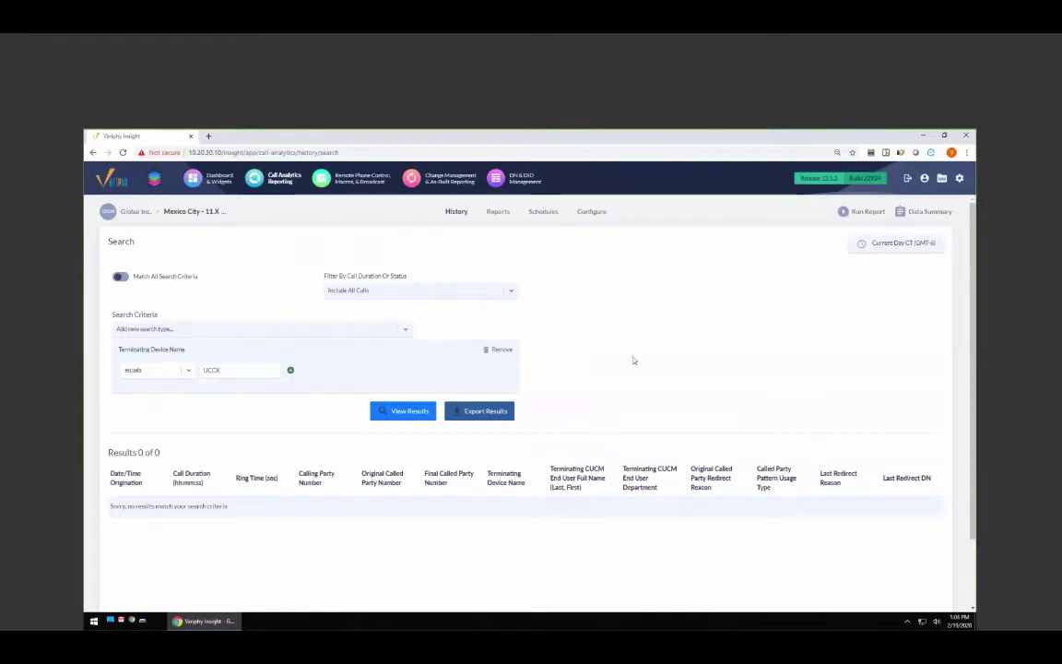
click(187, 370)
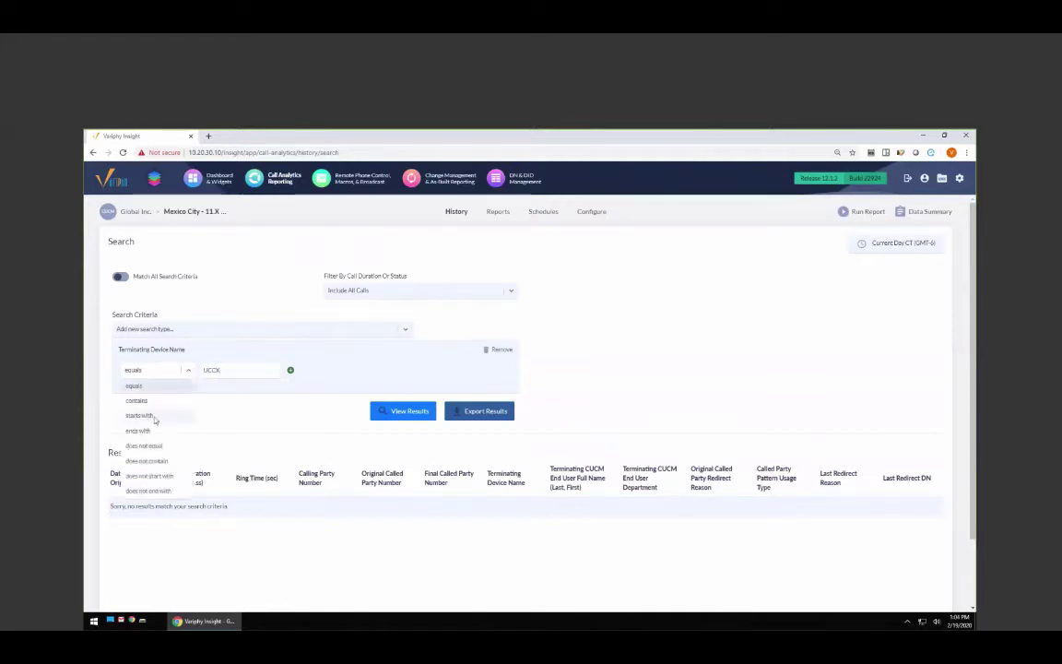
click(149, 415)
drag(119, 356, 197, 345)
click(221, 371)
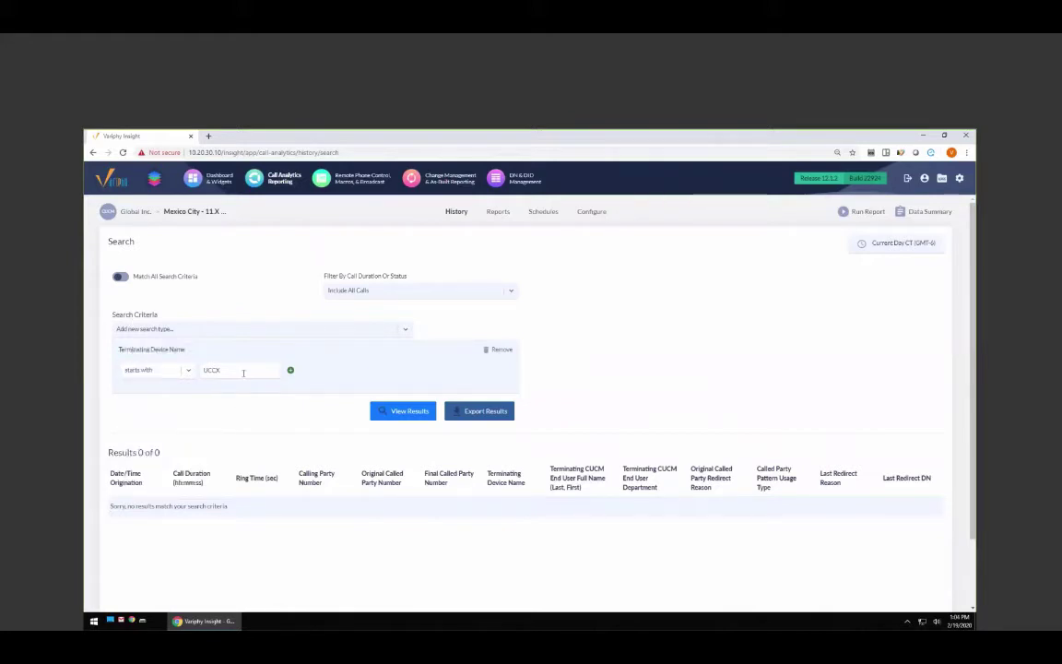
Step: Set the search time window to Previous Week, run the call history search and check the total number of results
click(895, 242)
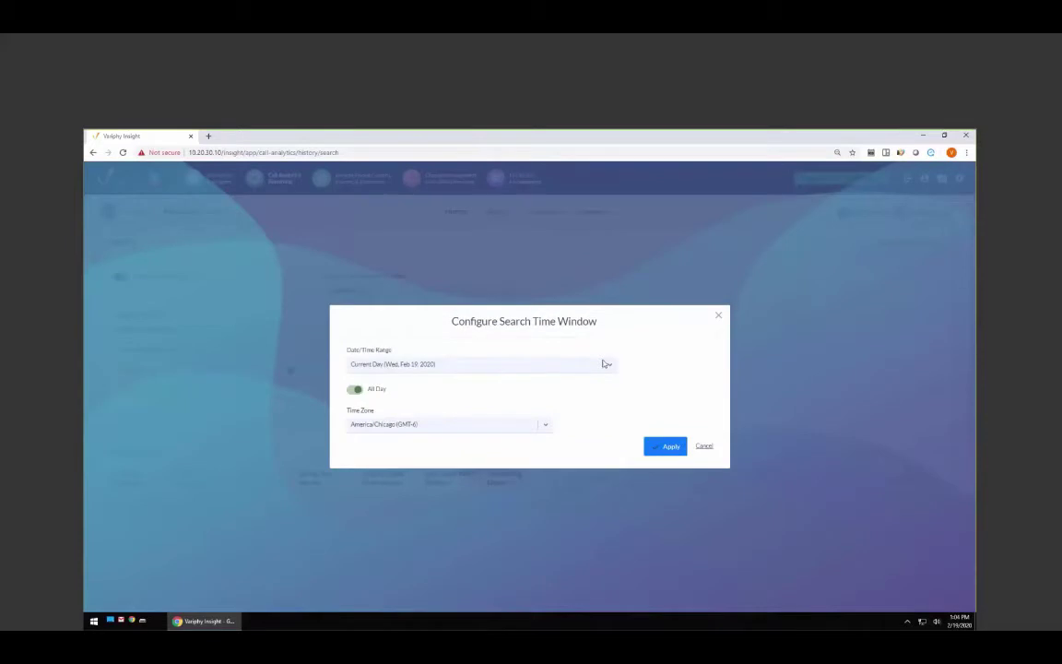
click(605, 364)
scroll(614, 404, down, 3)
click(397, 449)
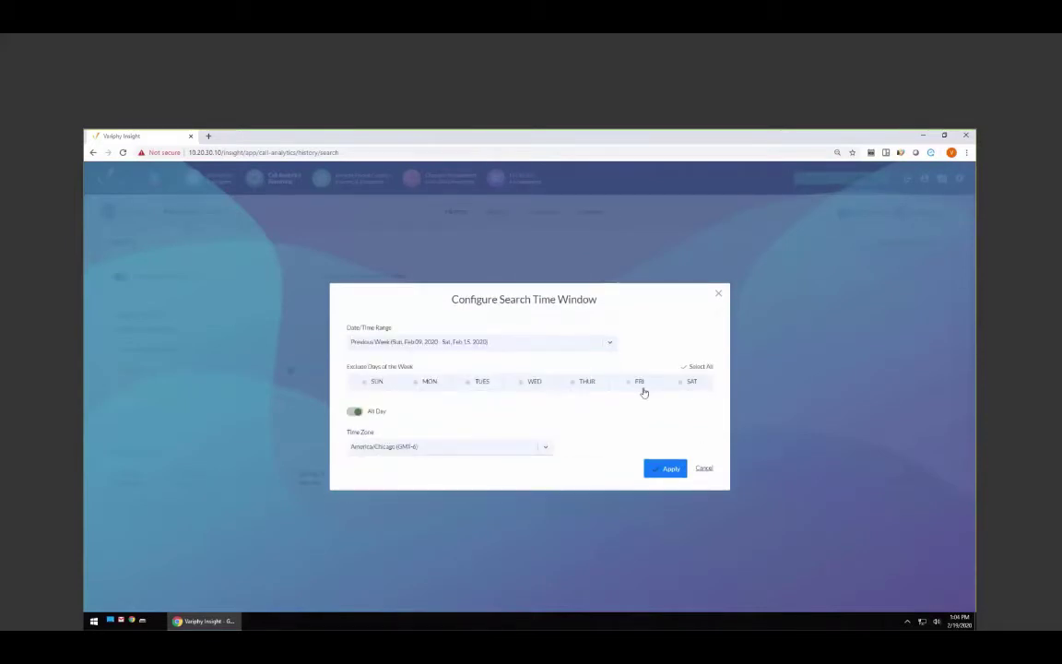
click(666, 468)
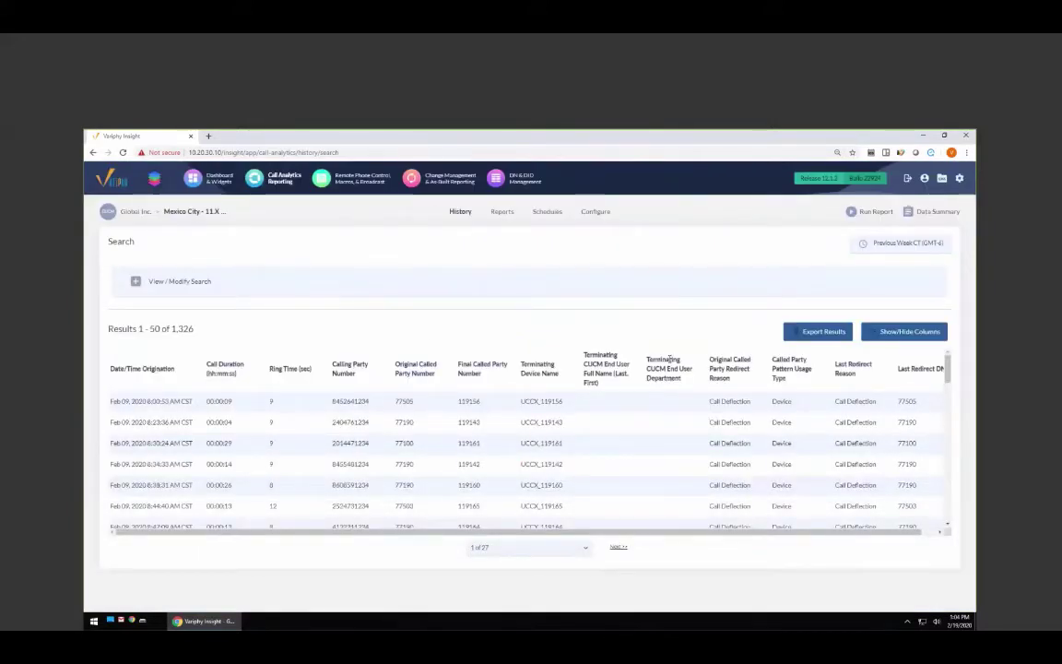
double_click(181, 328)
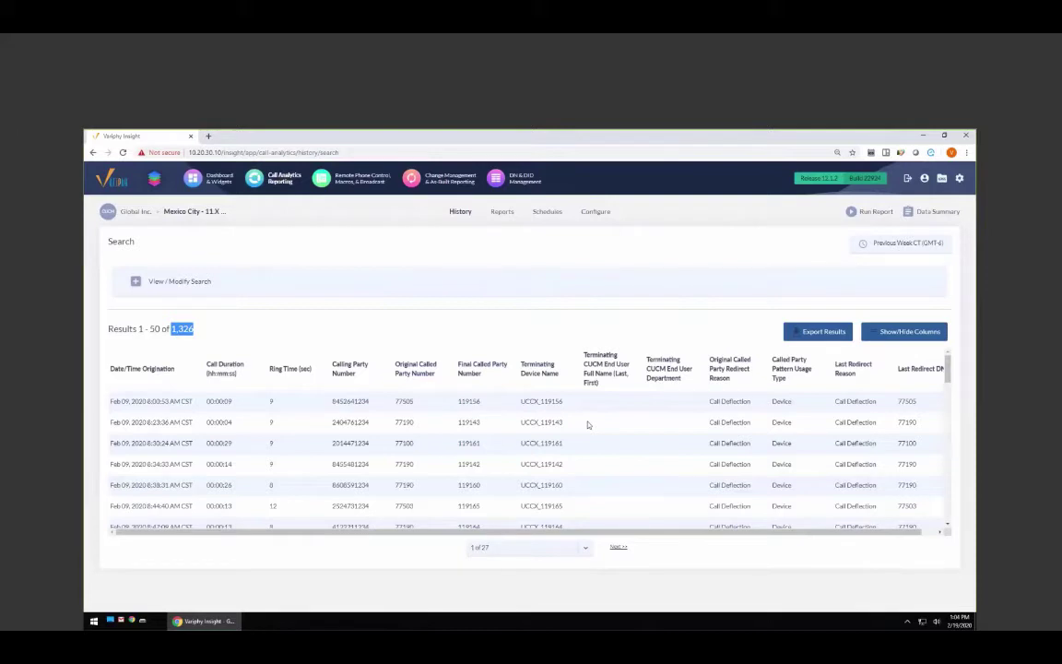
Step: Export the call history as an HTML download with all Cradle to Grave options enabled
click(818, 331)
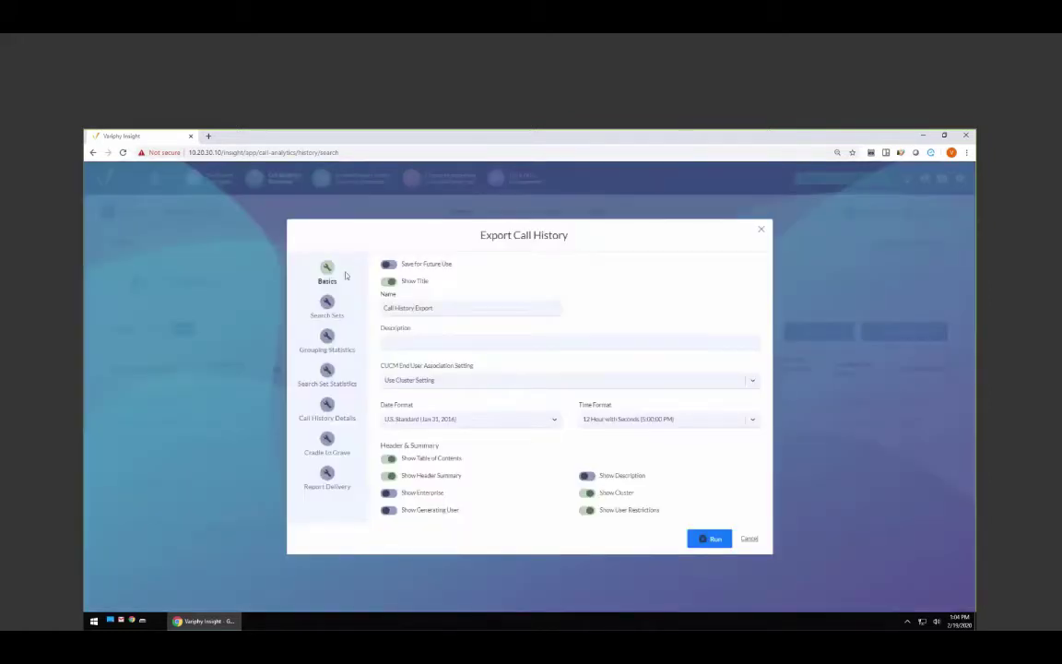
click(327, 444)
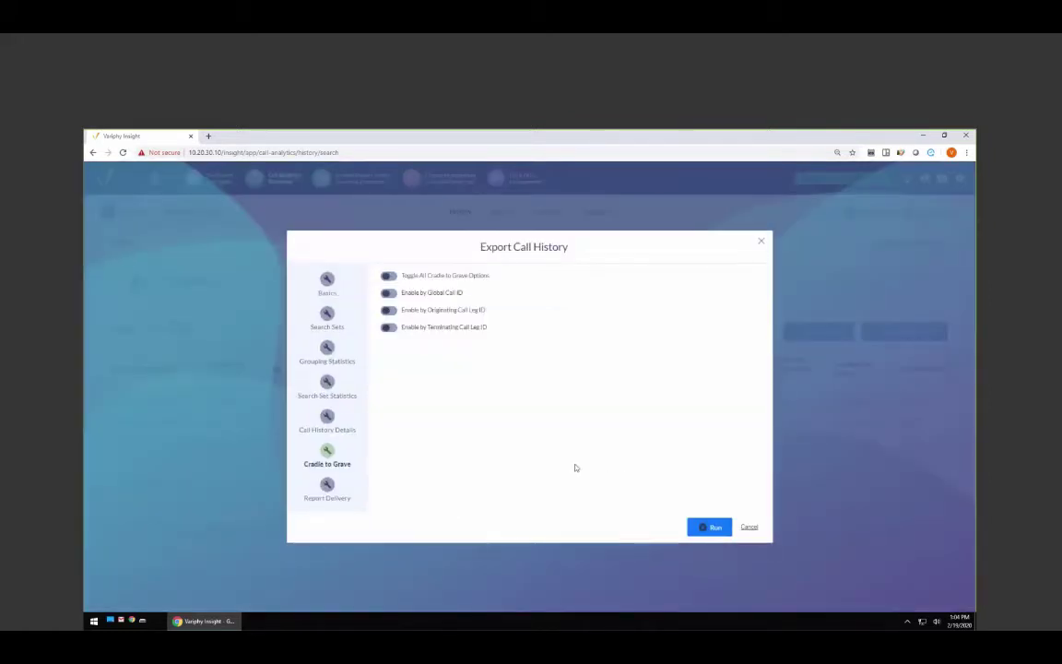
click(389, 277)
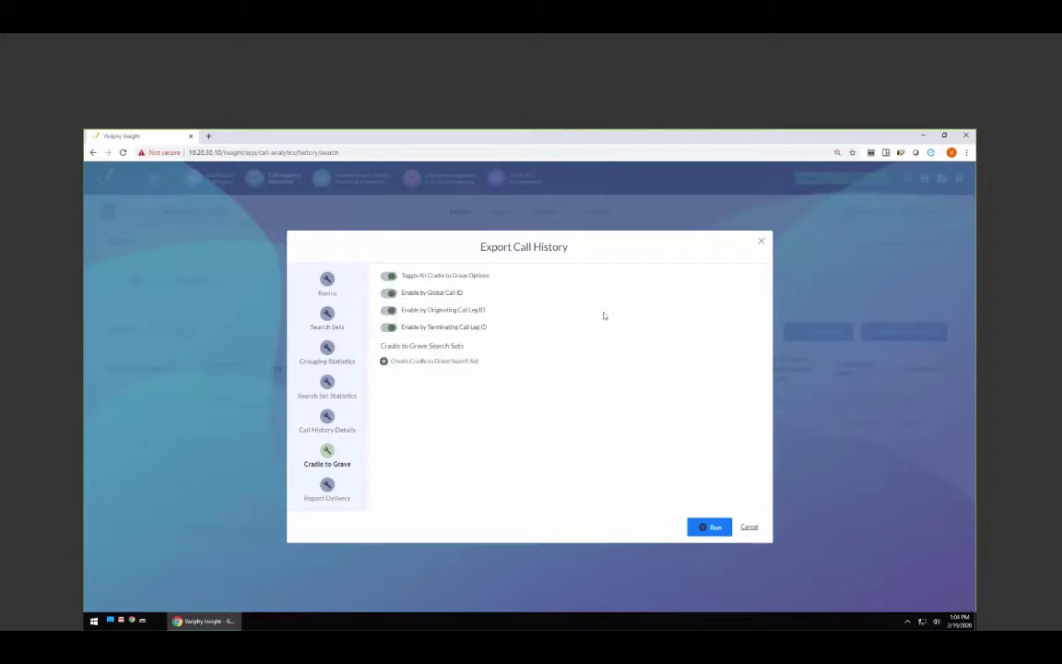
click(328, 485)
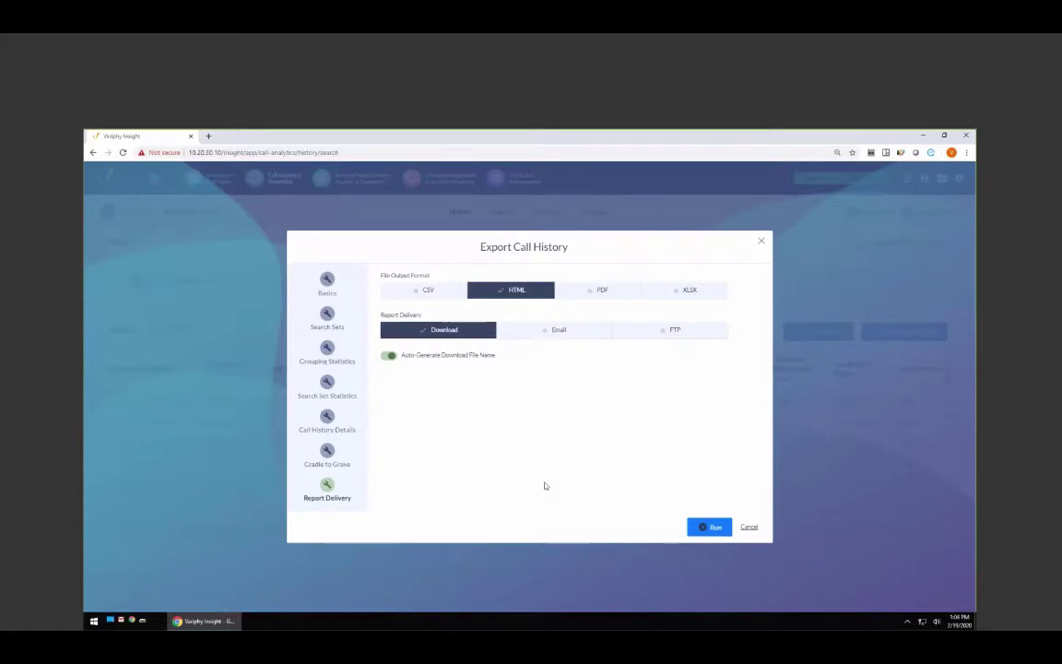
click(498, 293)
click(706, 527)
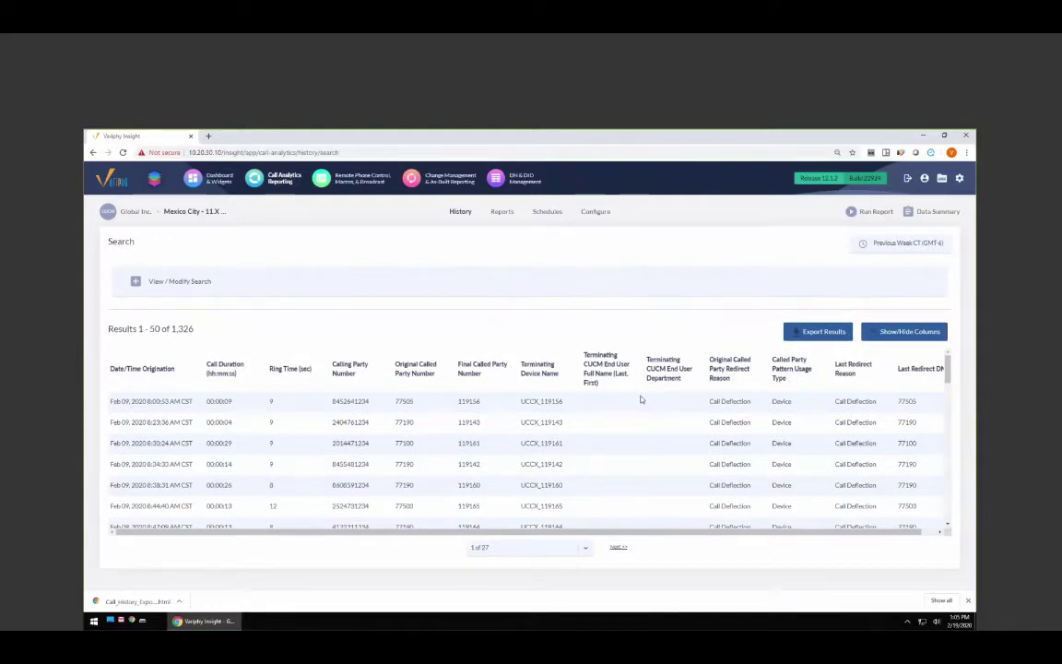
Step: Open the downloaded Call History Export report and examine its total call count and Related Calls column
click(133, 601)
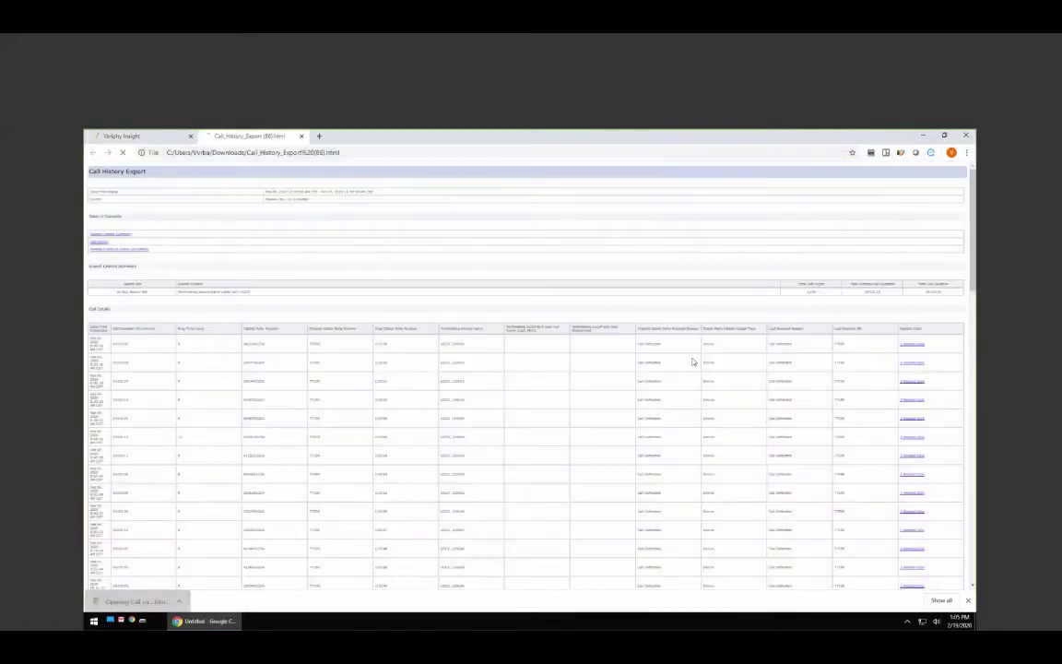
key(ctrl+plus)
key(ctrl+plus)
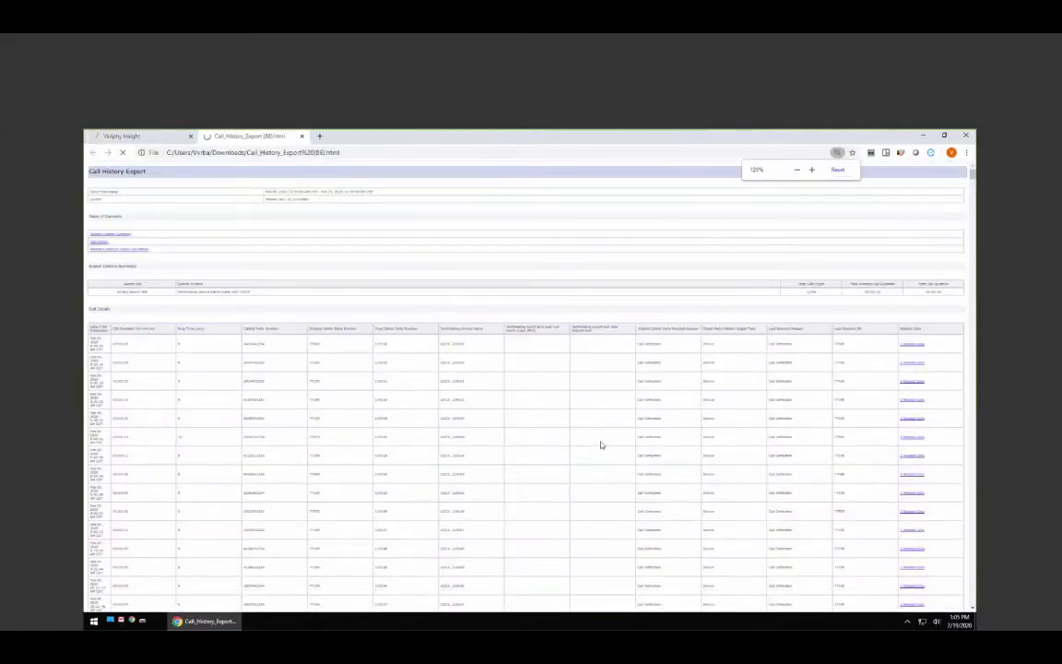
key(ctrl+plus)
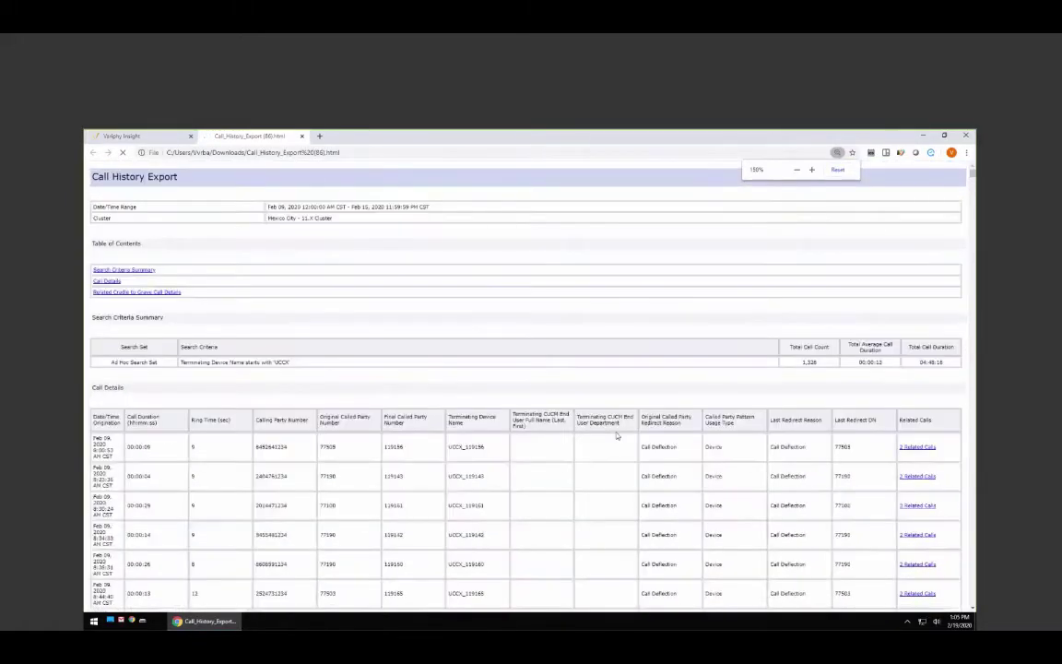
double_click(808, 362)
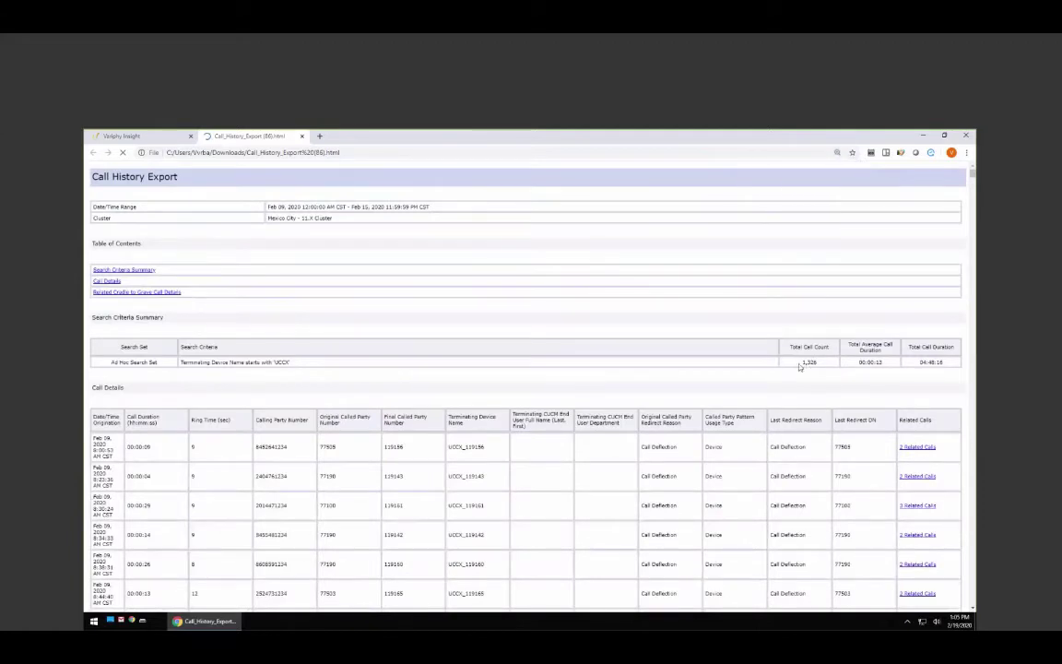
scroll(791, 381, down, 1)
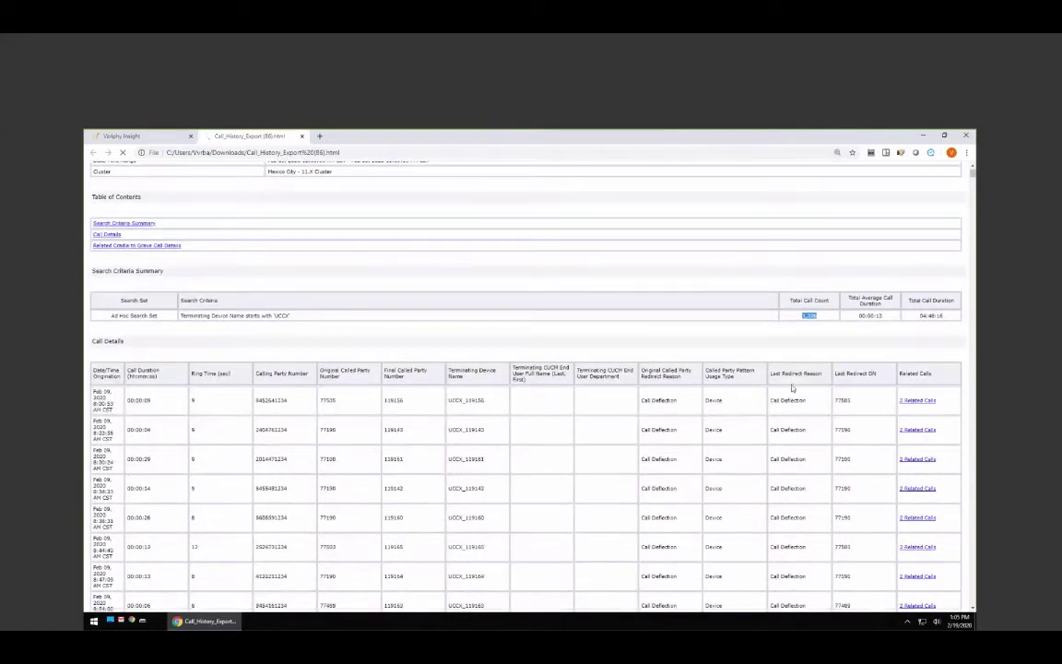
scroll(785, 392, down, 1)
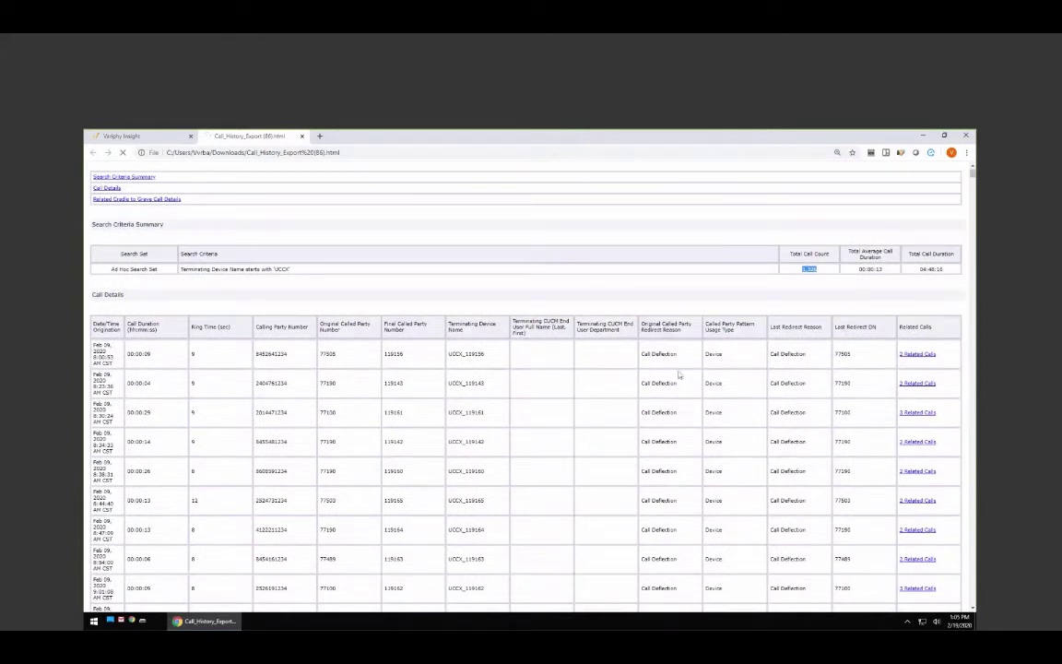
triple_click(916, 326)
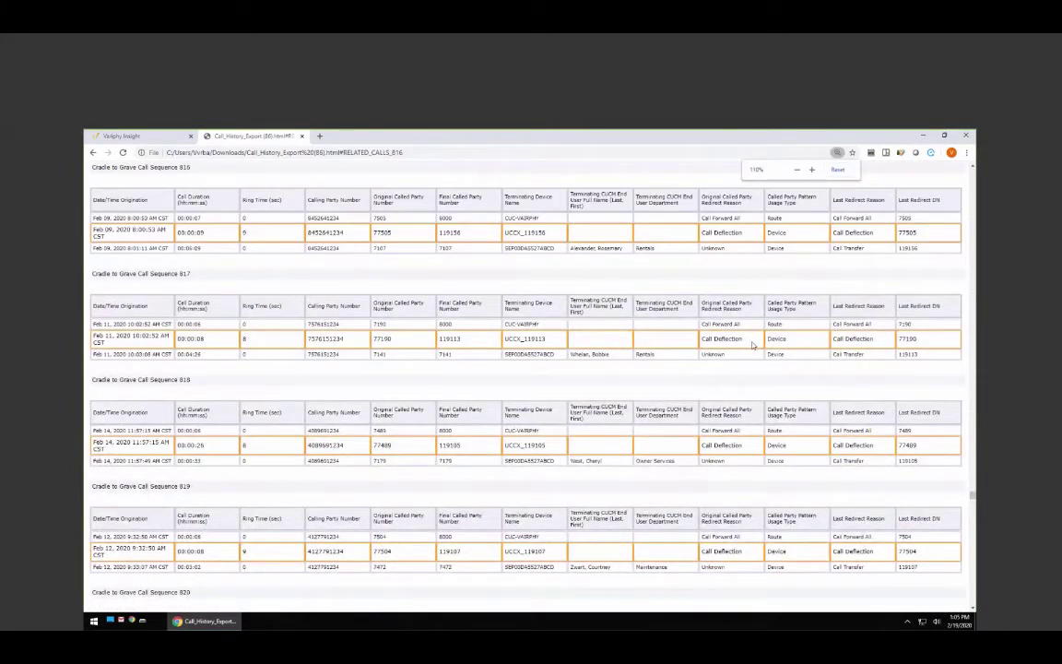
Step: Examine the Cradle to Grave call sequences behind a Related Calls link in the exported report
key(ctrl+minus)
key(ctrl+minus)
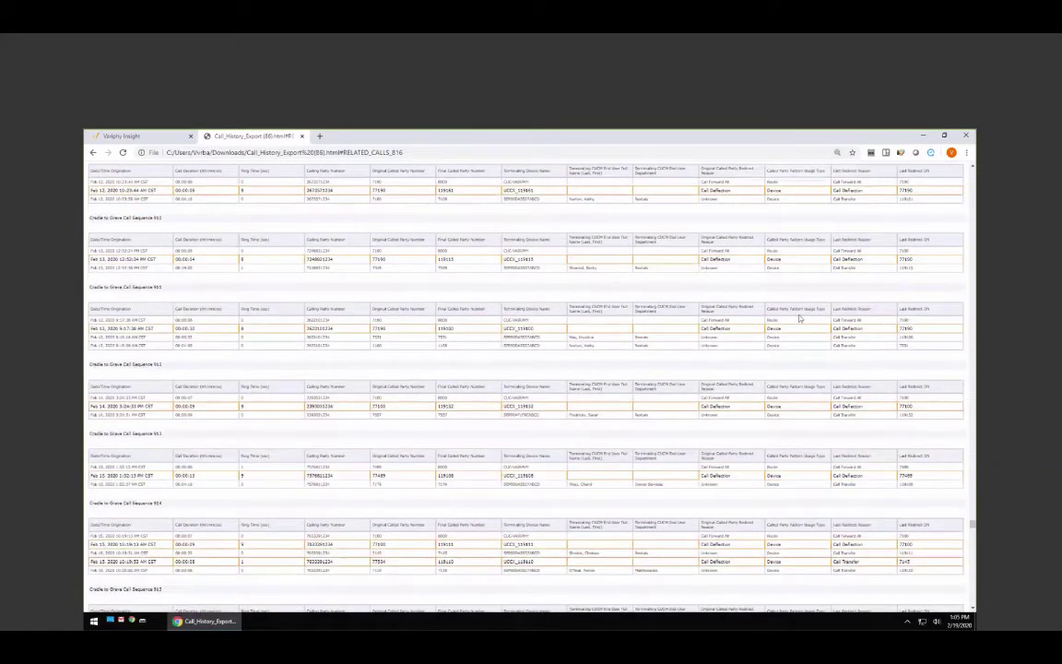
key(ctrl+plus)
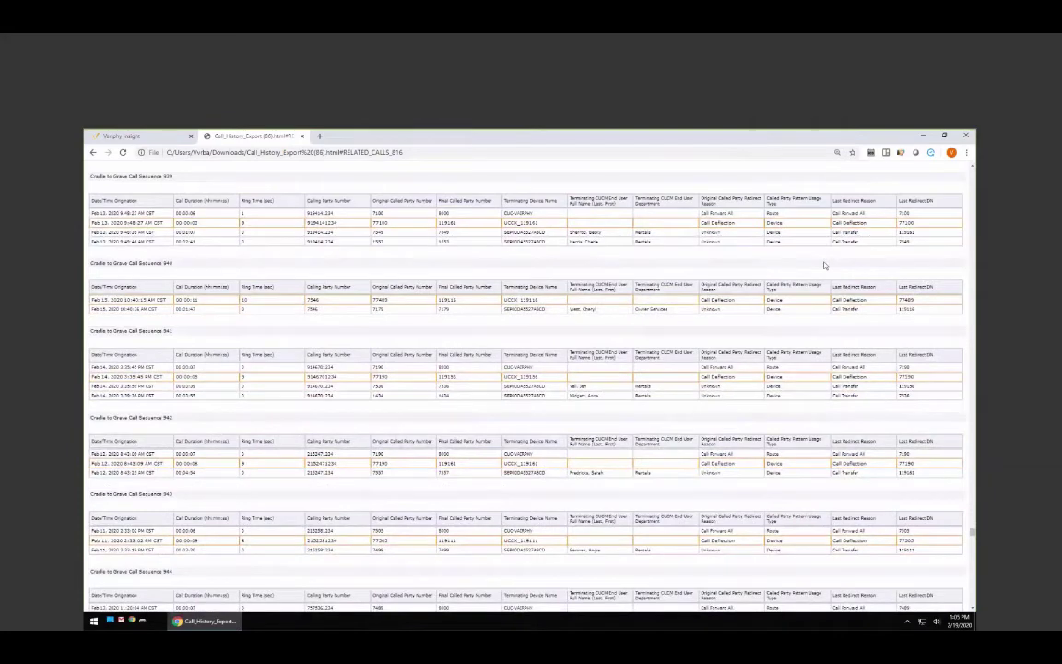
Step: Examine the terminating UCCX device and end user in Cradle to Grave Call Sequences 815 and 817, following the first call's Related Calls link
key(ctrl+plus)
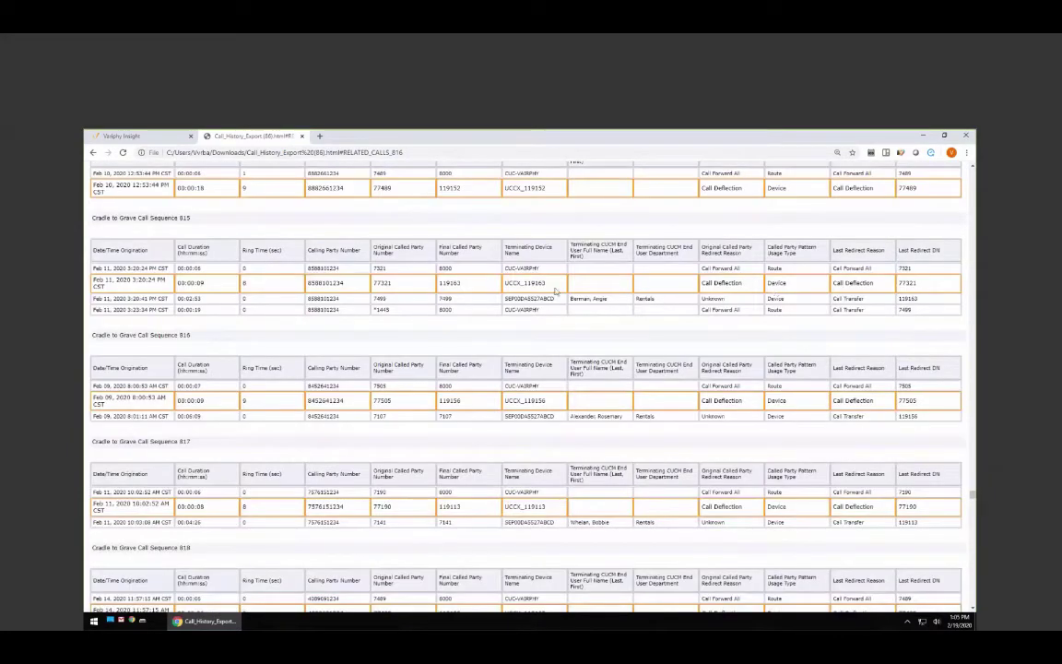
drag(549, 288, 505, 283)
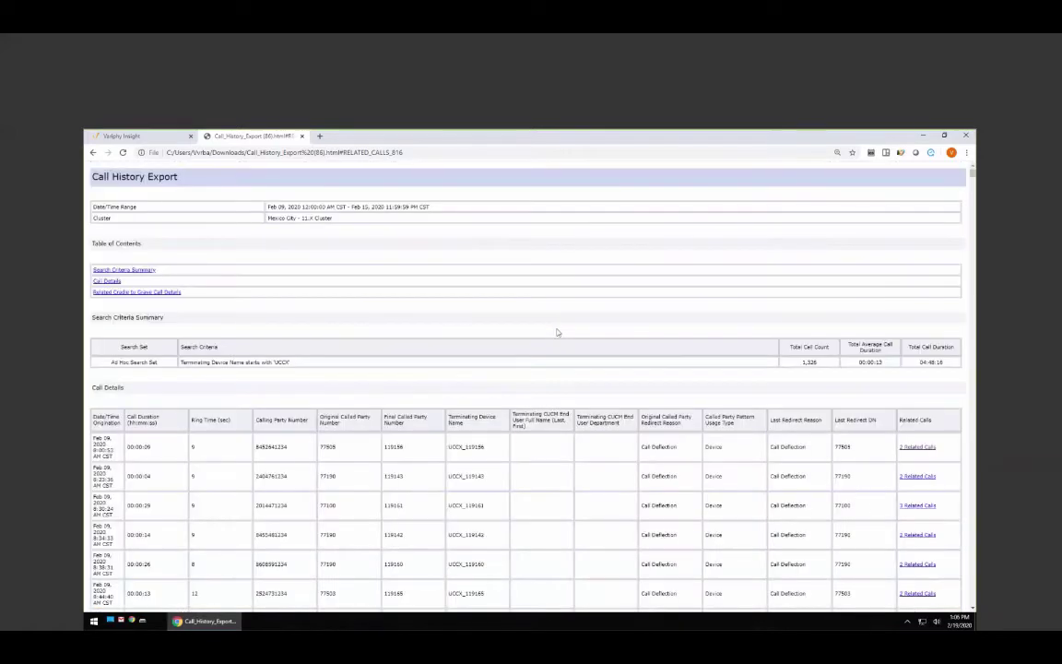
scroll(560, 332, down, 2)
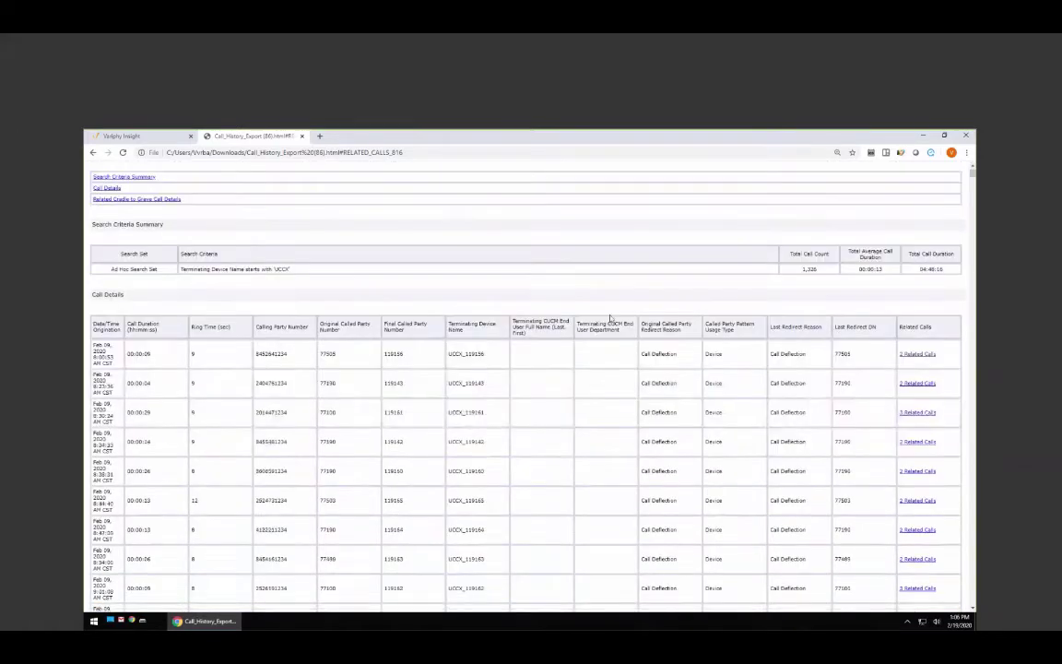
click(918, 355)
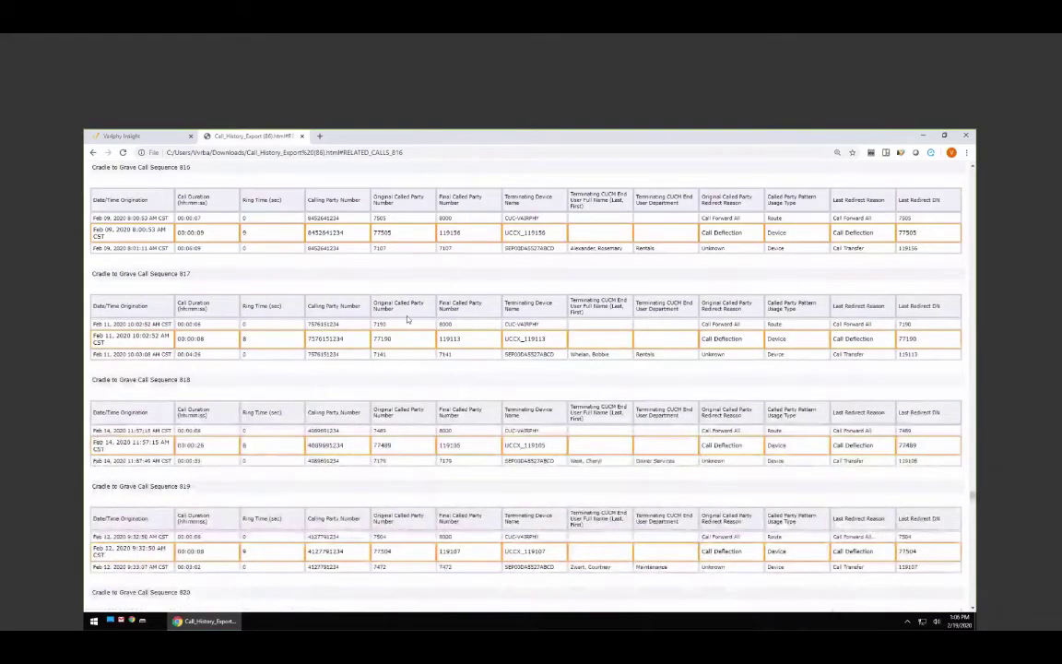
double_click(525, 338)
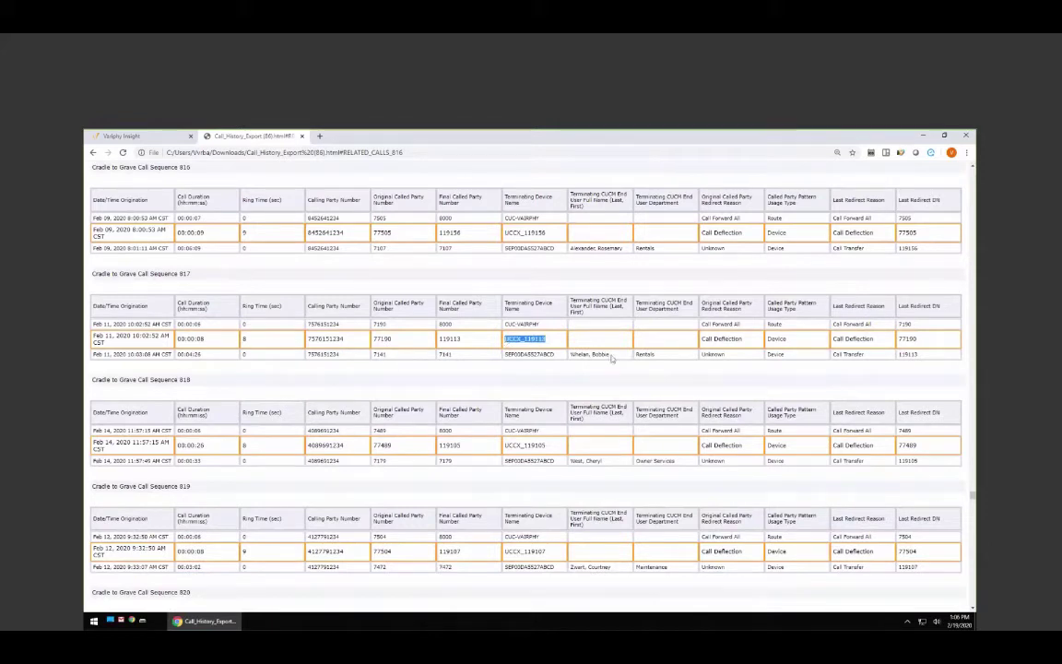
drag(582, 354, 610, 354)
click(678, 369)
Step: Open the third listed call's related calls and examine the devices, end users, duration and departments in Cradle to Grave Call Sequence 419
key(Home)
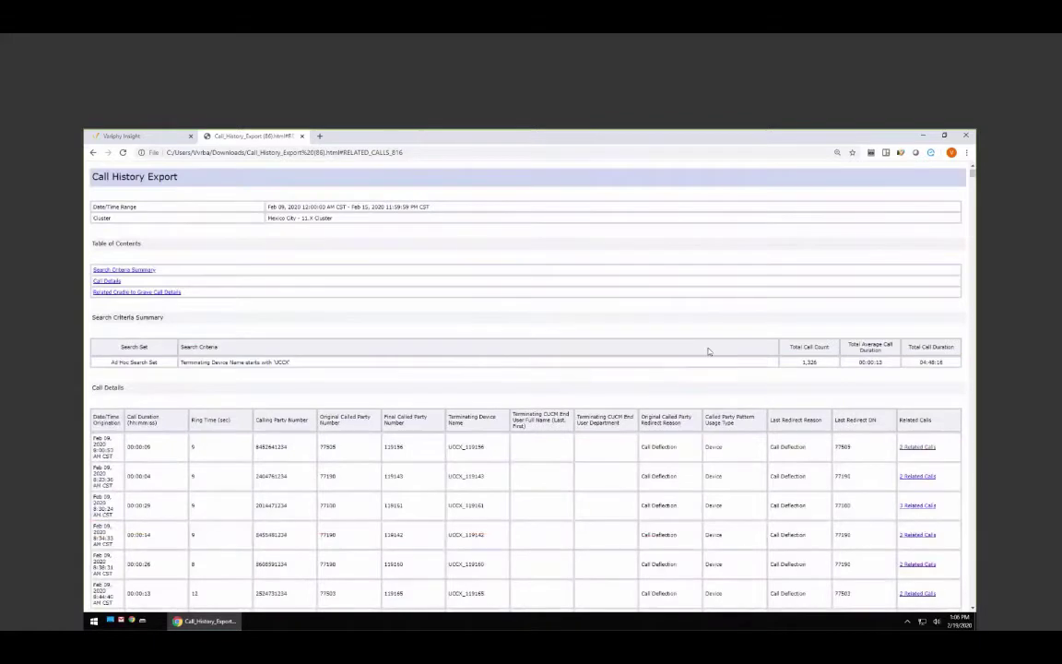
scroll(724, 358, down, 2)
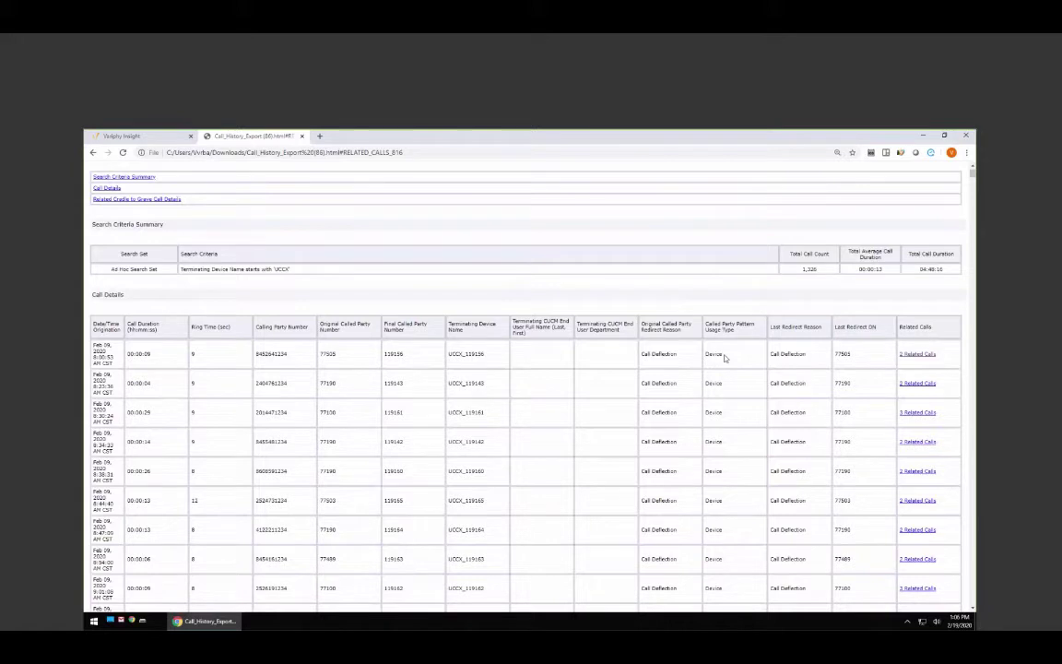
click(917, 412)
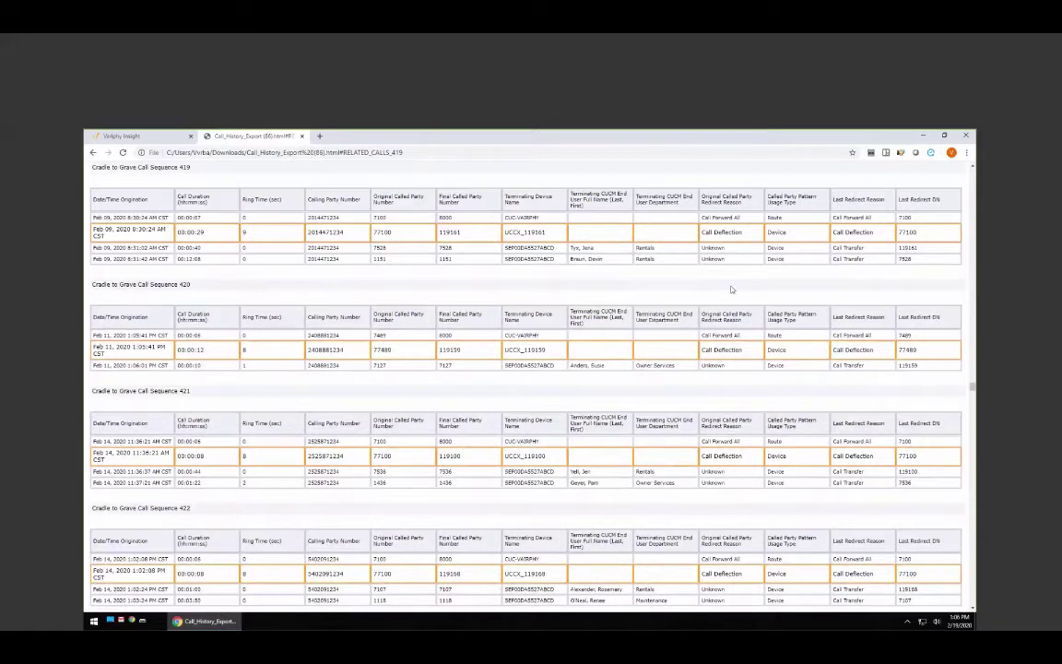
scroll(728, 281, up, 1)
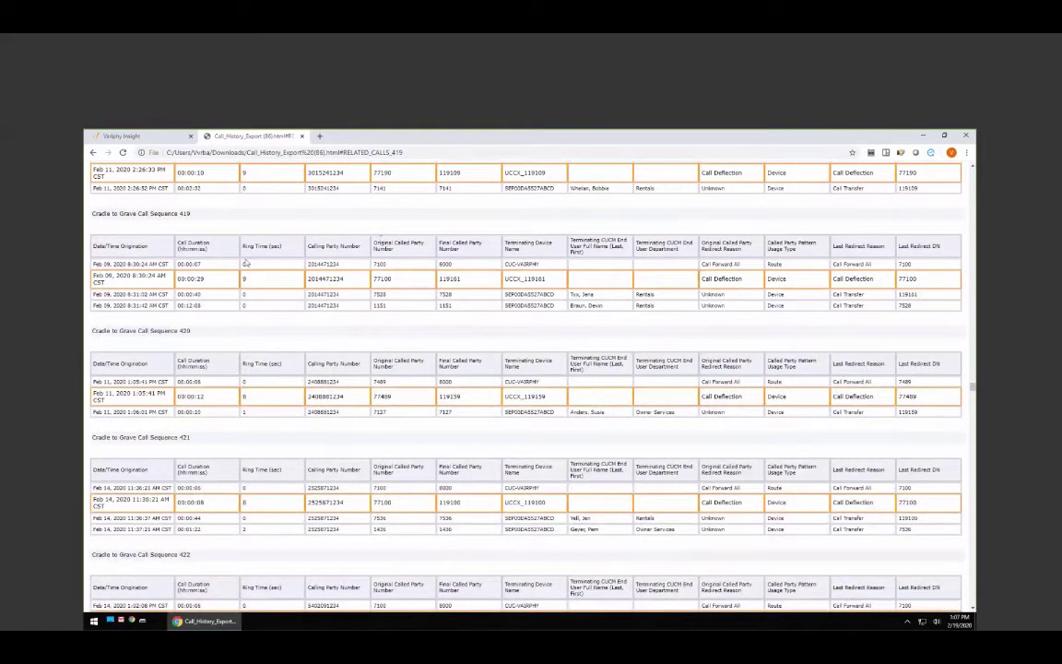
double_click(454, 264)
double_click(531, 278)
double_click(586, 294)
drag(177, 295, 201, 294)
double_click(597, 306)
double_click(445, 294)
double_click(645, 305)
Step: Compare the terminating end user departments in Cradle to Grave Call Sequences 420 and 421
triple_click(656, 411)
double_click(506, 281)
click(597, 350)
triple_click(678, 532)
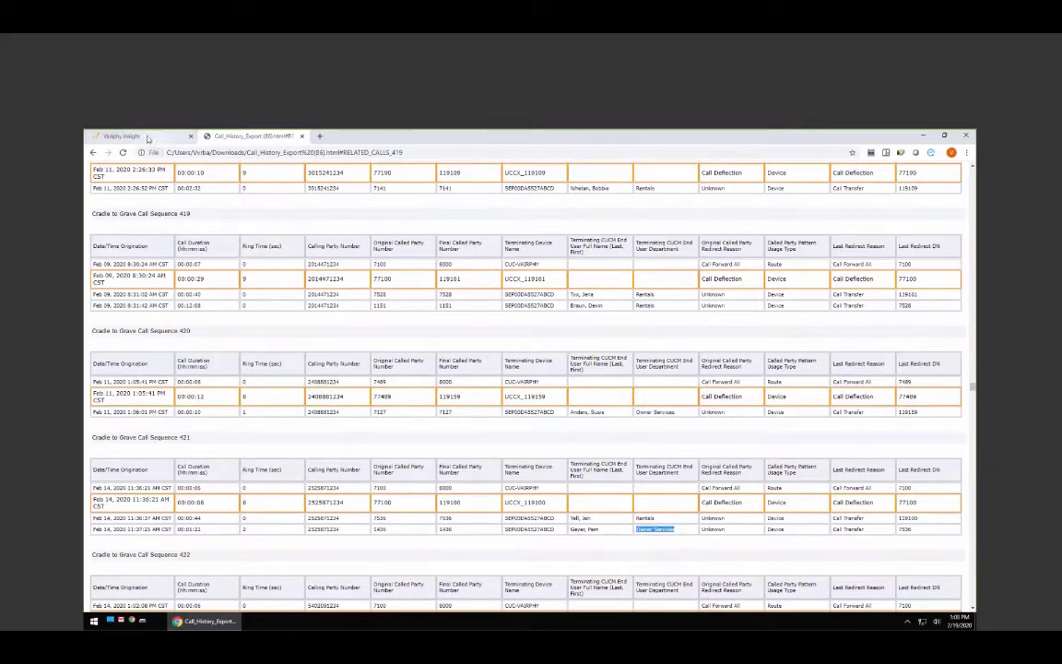
Step: Start a new export from the call history search results and enable Save for Future Use
click(138, 136)
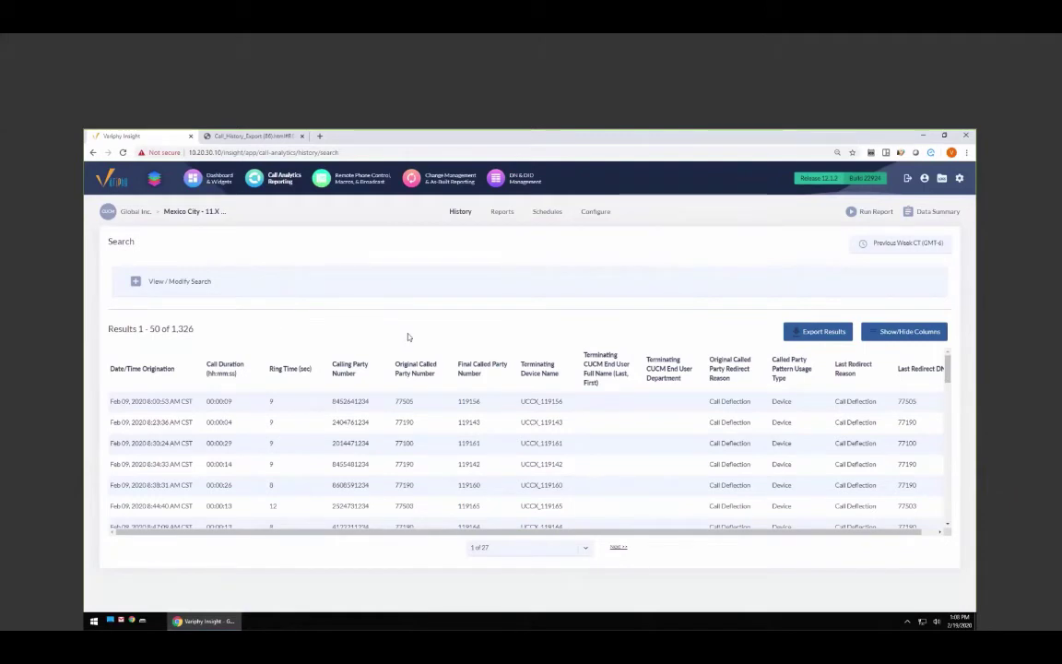
click(817, 332)
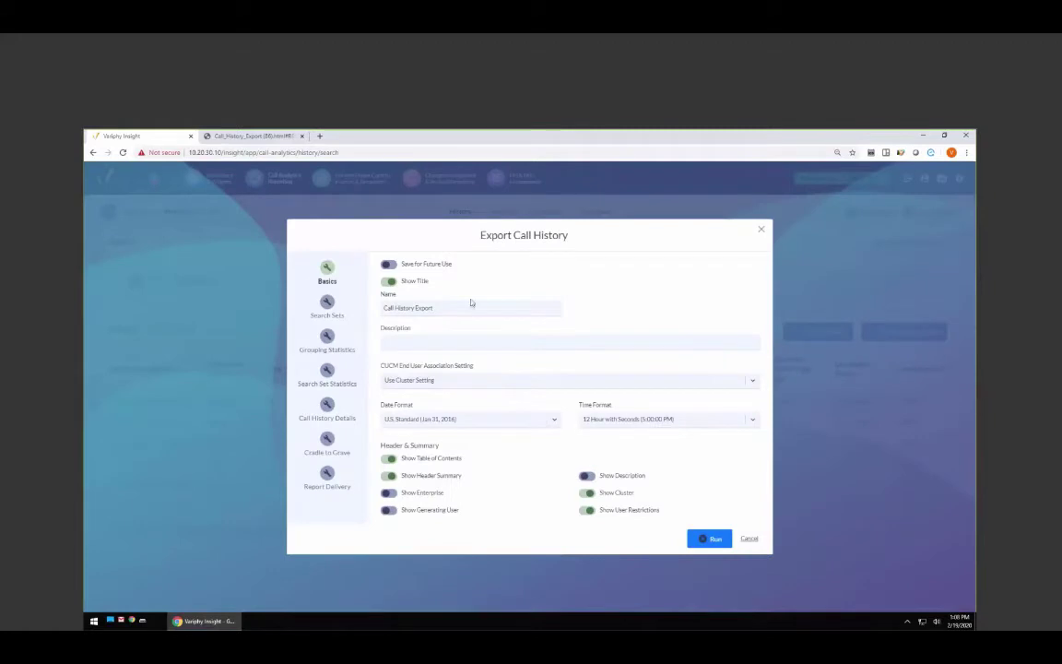
click(417, 266)
drag(461, 261, 401, 256)
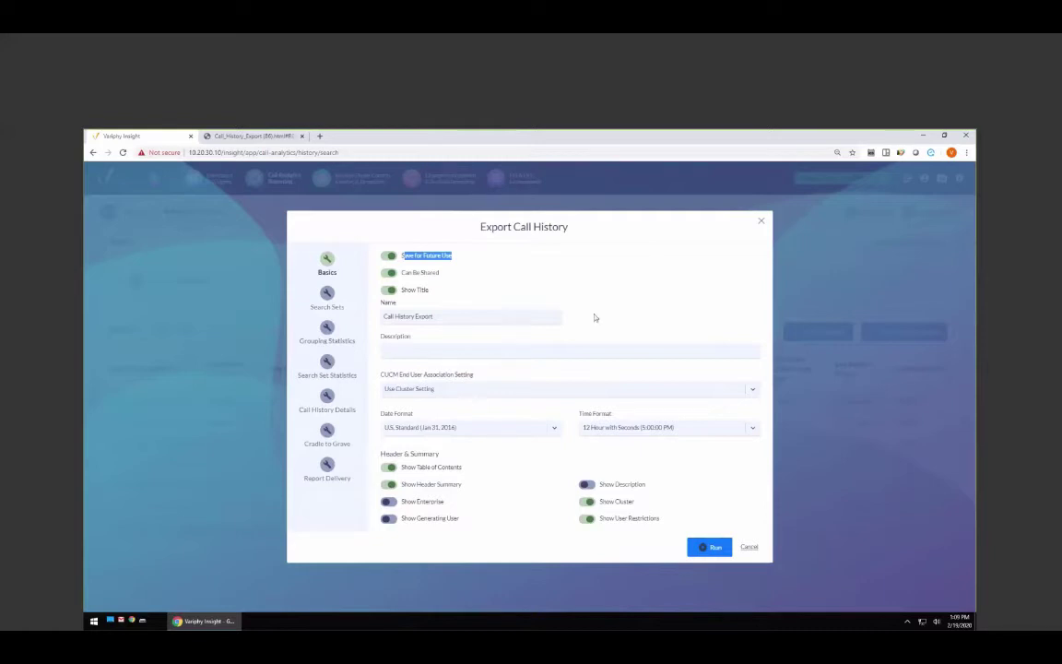
Step: Check the export's UCCX search criterion and create a new Cradle to Grave search set
click(327, 295)
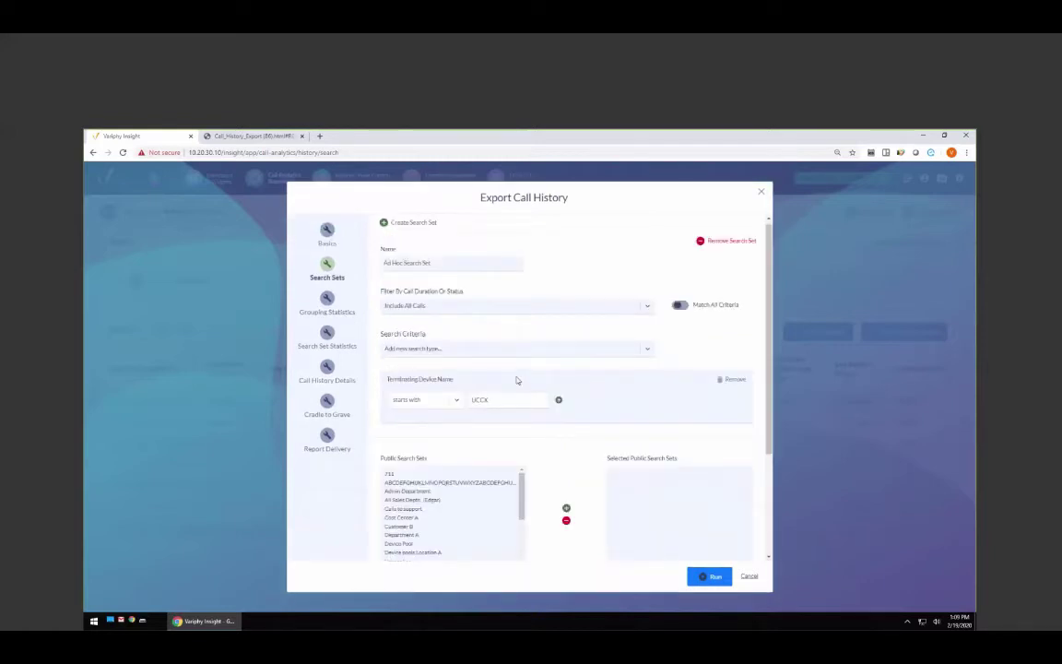
double_click(480, 400)
click(329, 405)
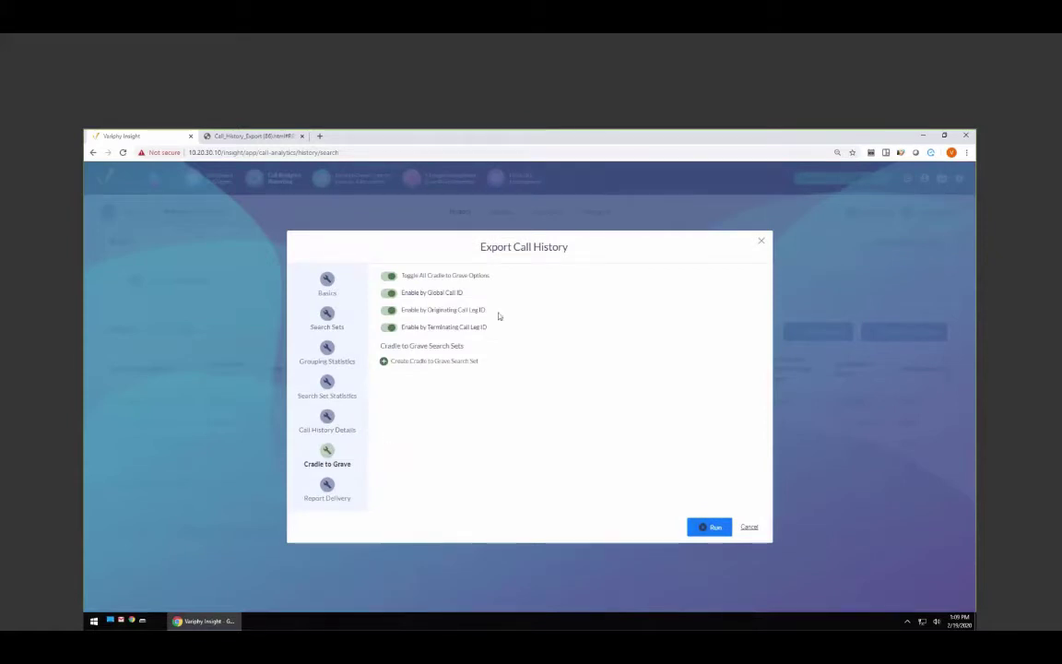
click(430, 365)
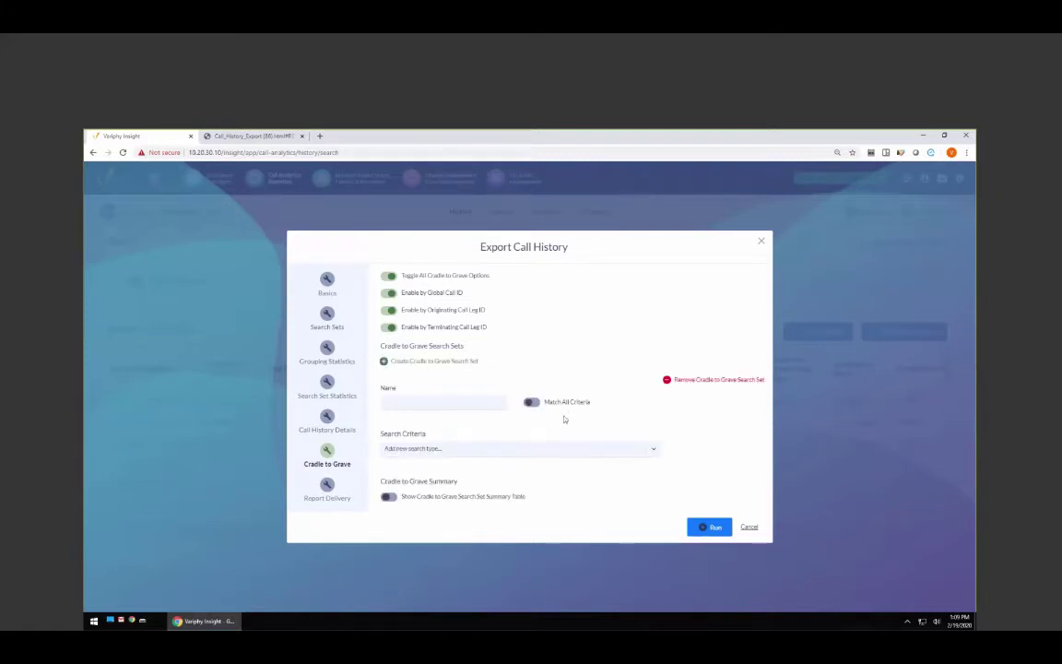
Step: Return to the exported report and browse its Cradle to Grave call sequences
click(268, 140)
scroll(647, 427, down, 5)
ctrl+scroll(648, 427, up, 1)
scroll(711, 401, up, 5)
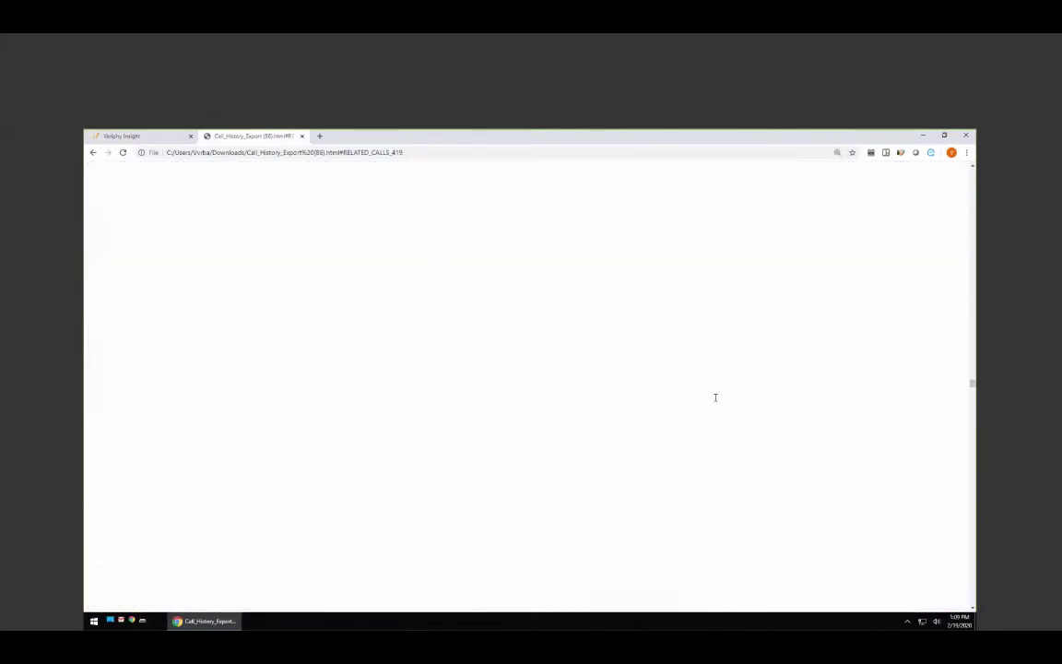
scroll(649, 383, down, 5)
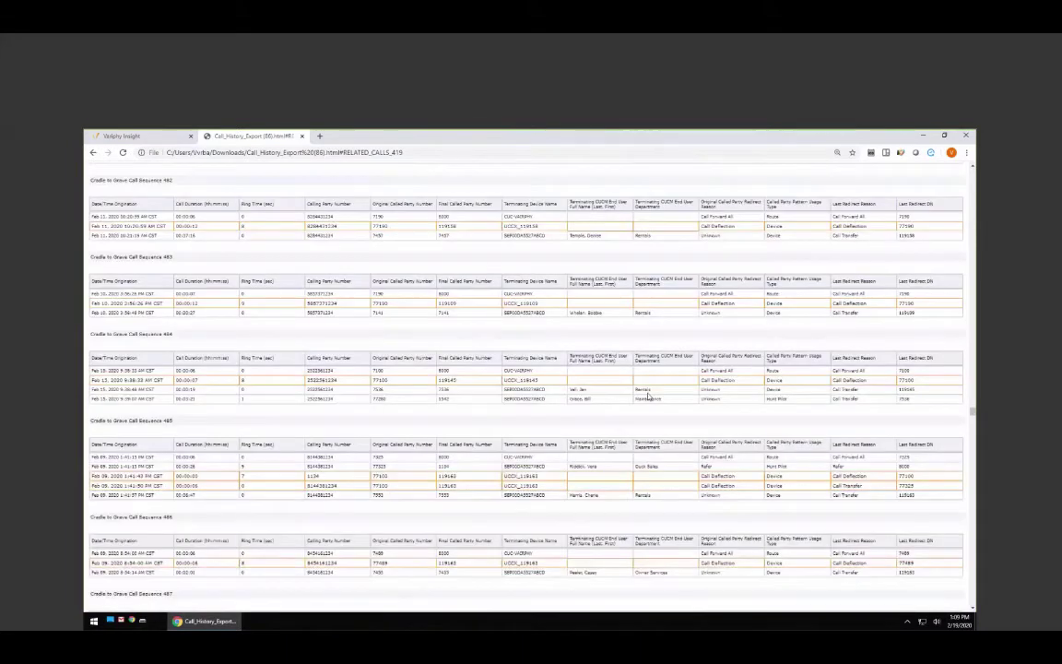
scroll(649, 396, up, 10)
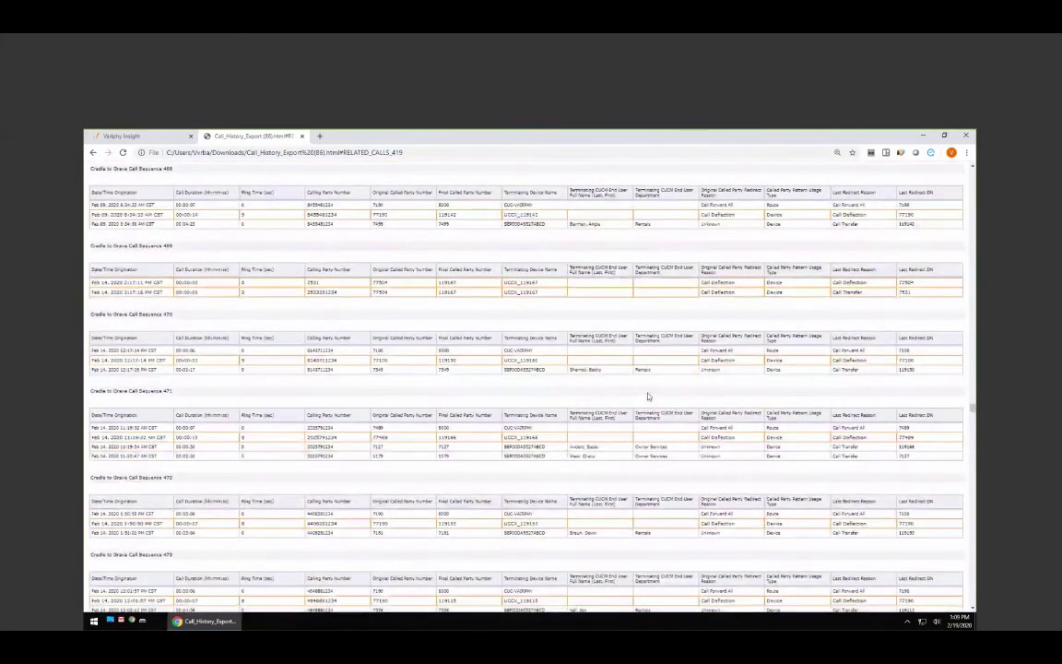
scroll(649, 394, up, 5)
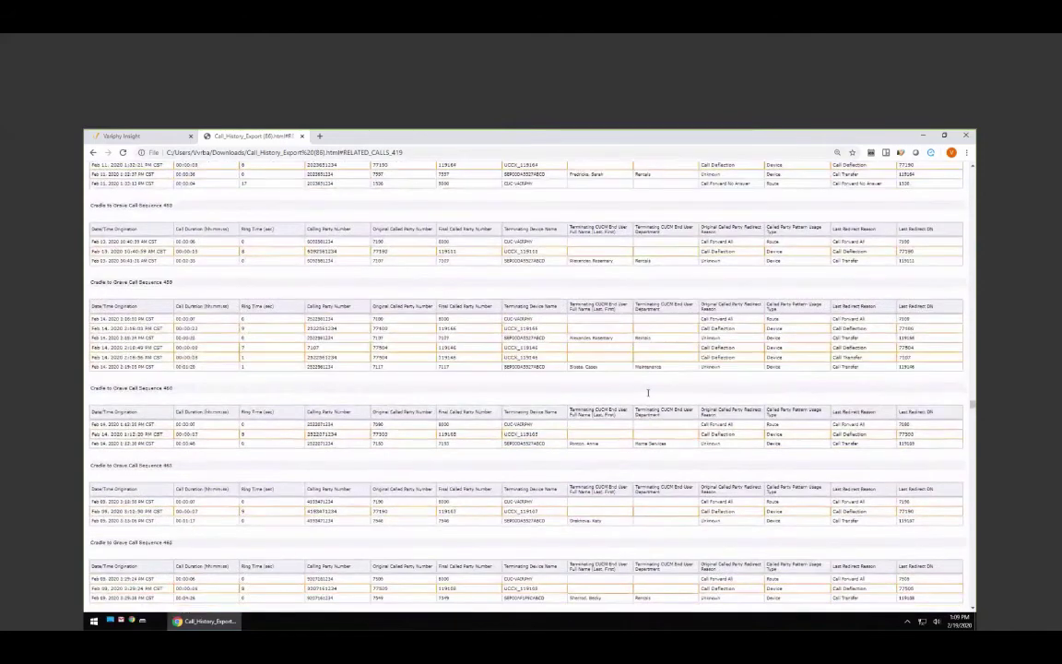
key(Home)
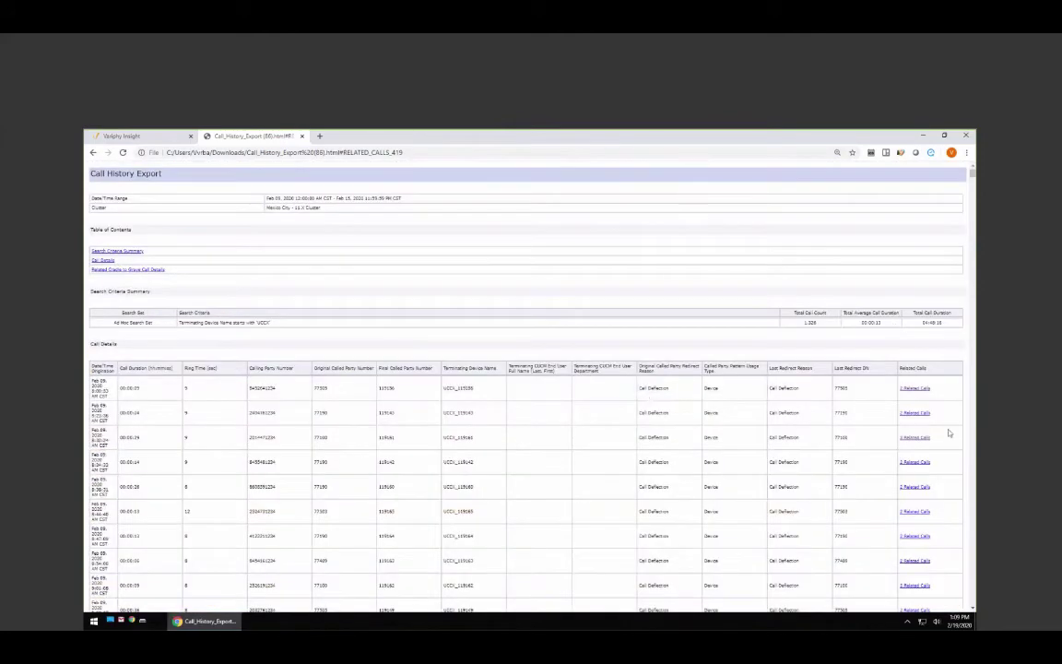
Step: Reopen the third listed call's related calls and examine the department, terminating device names and final called party number in sequence 419
click(915, 438)
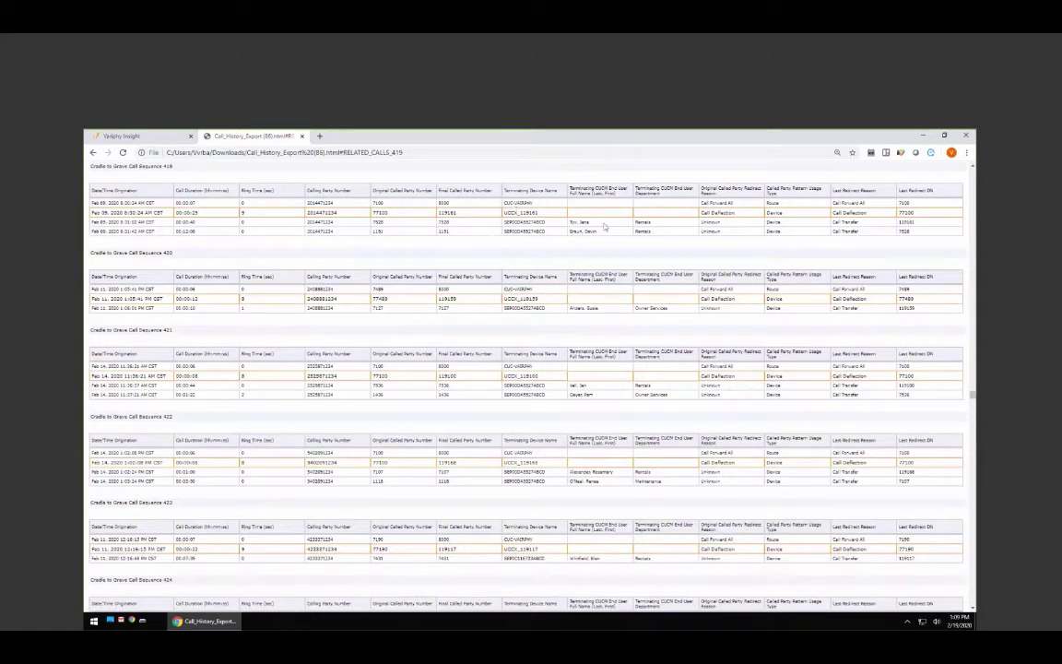
double_click(643, 232)
scroll(660, 264, up, 1)
scroll(660, 265, up, 1)
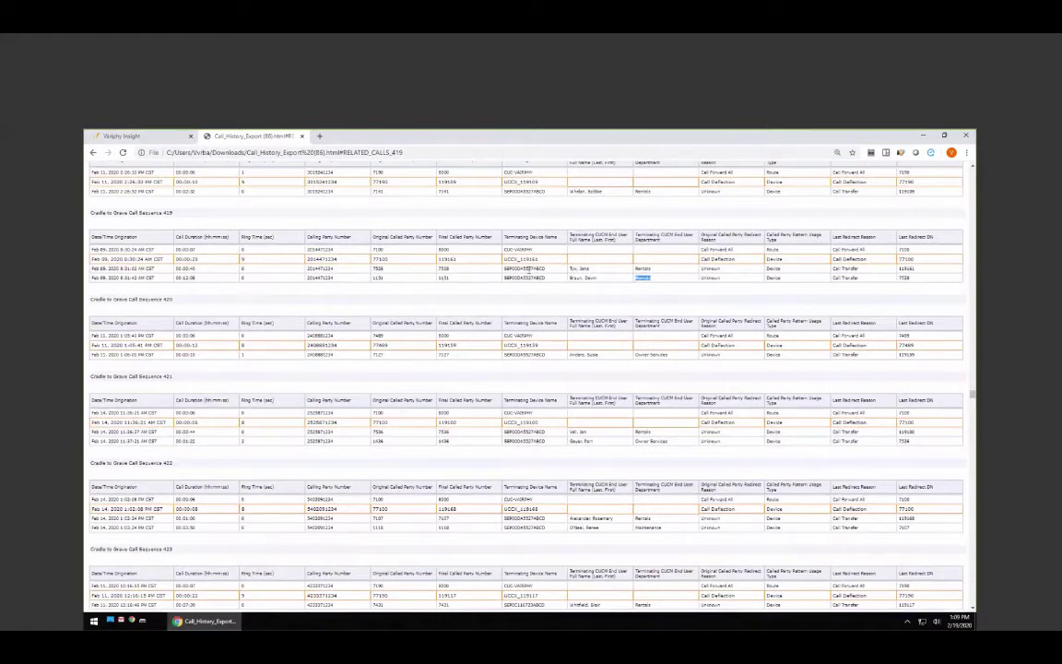
click(539, 266)
double_click(541, 268)
double_click(540, 277)
double_click(443, 277)
click(454, 274)
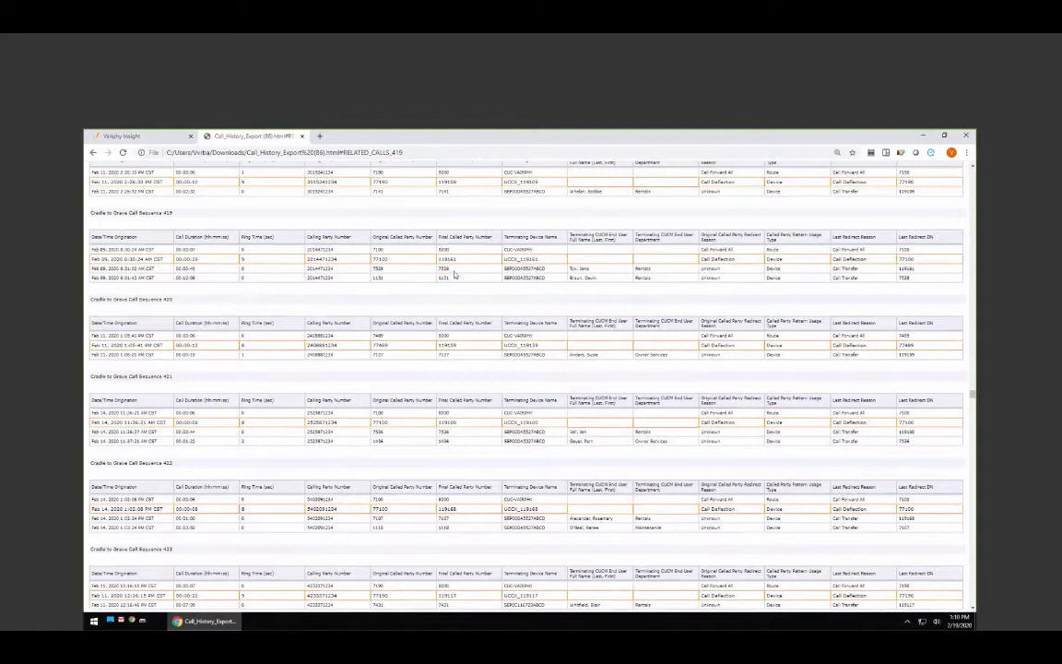
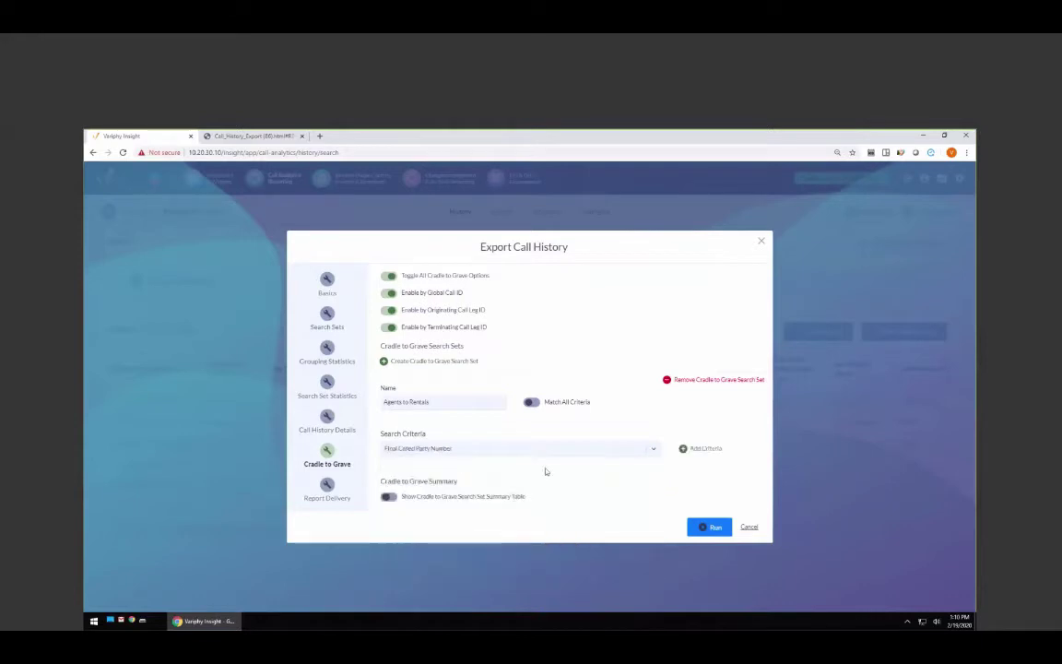
Step: Add a Final Called Party Number criterion to the Agents to Rentals search set and set it to equals 7XXX
click(683, 449)
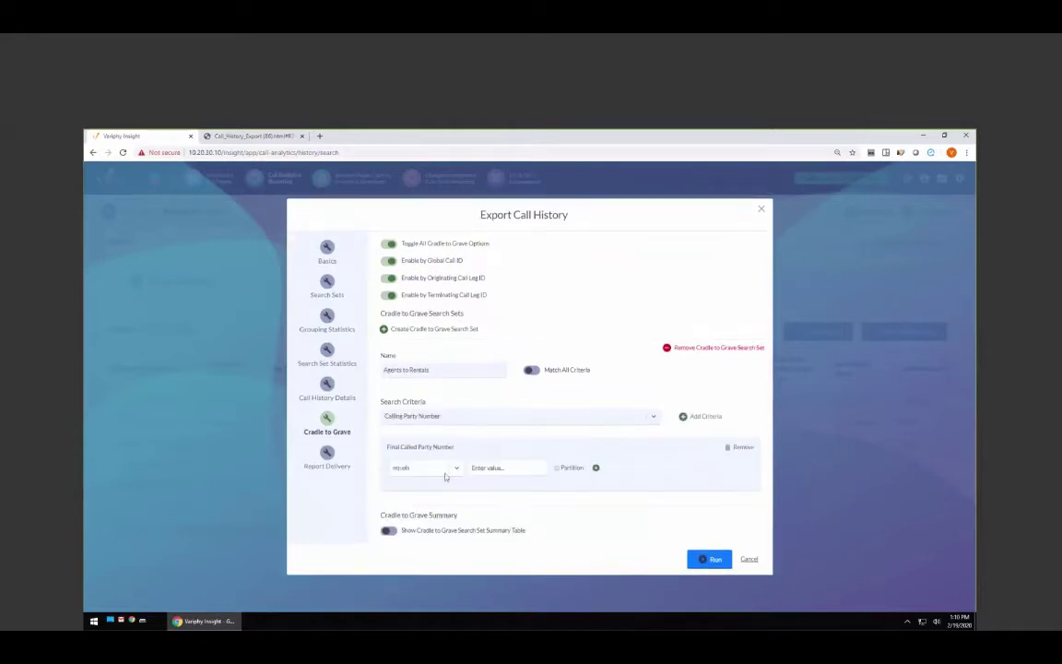
click(456, 467)
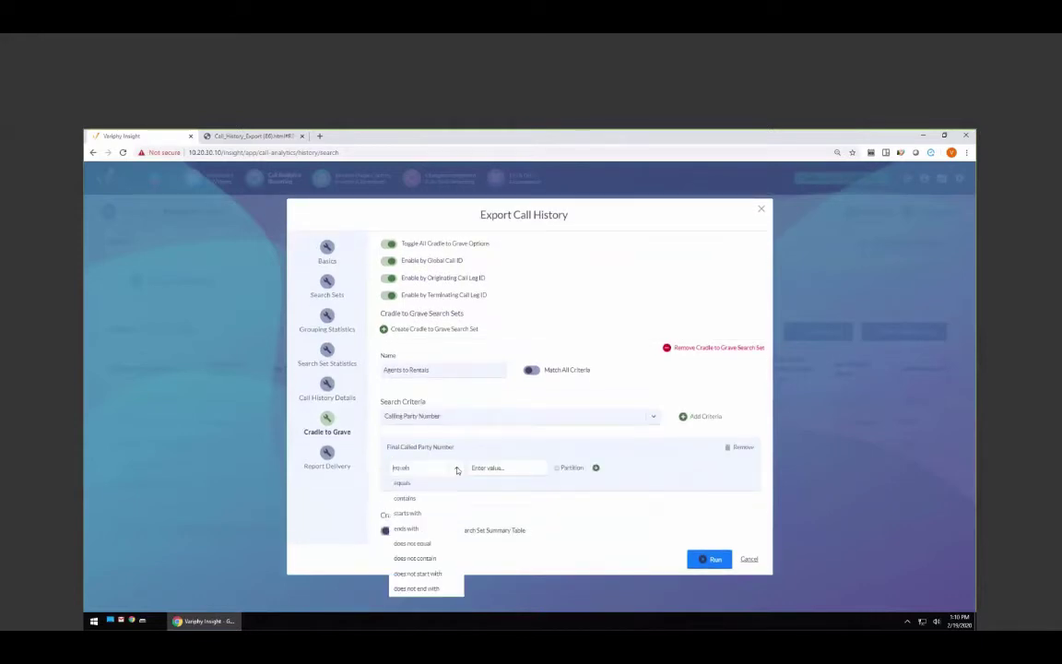
click(416, 573)
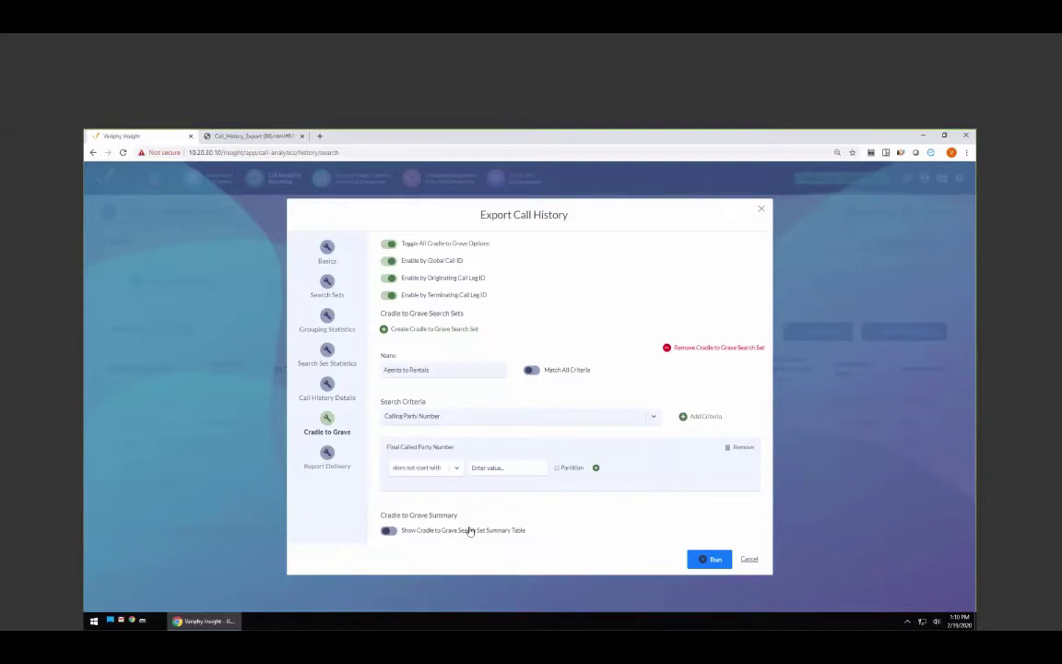
click(455, 468)
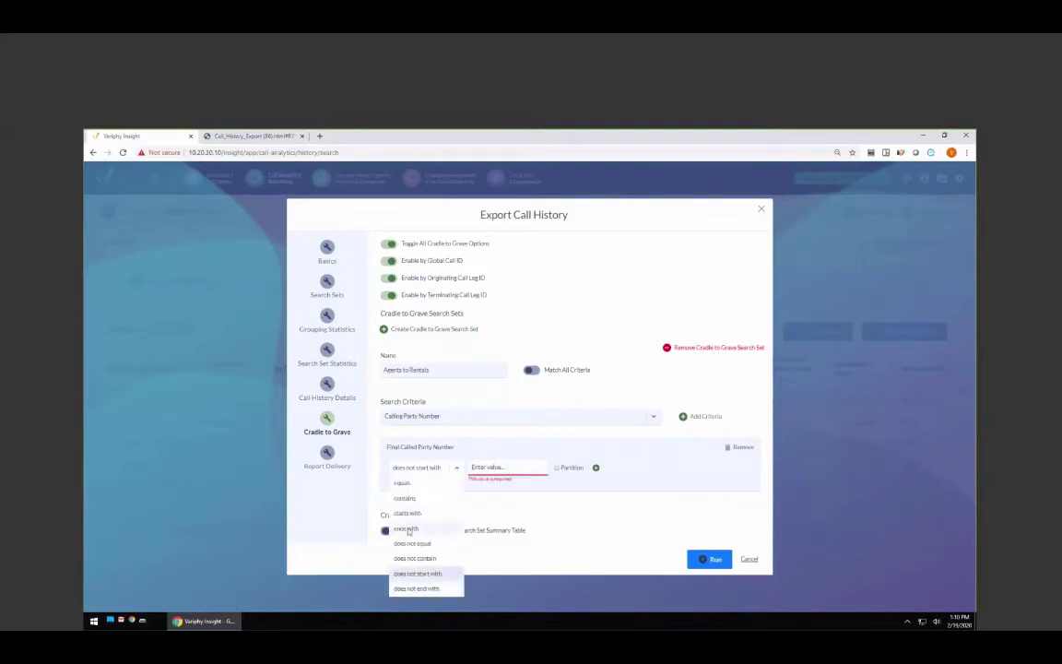
click(402, 483)
click(492, 467)
text(7XXX)
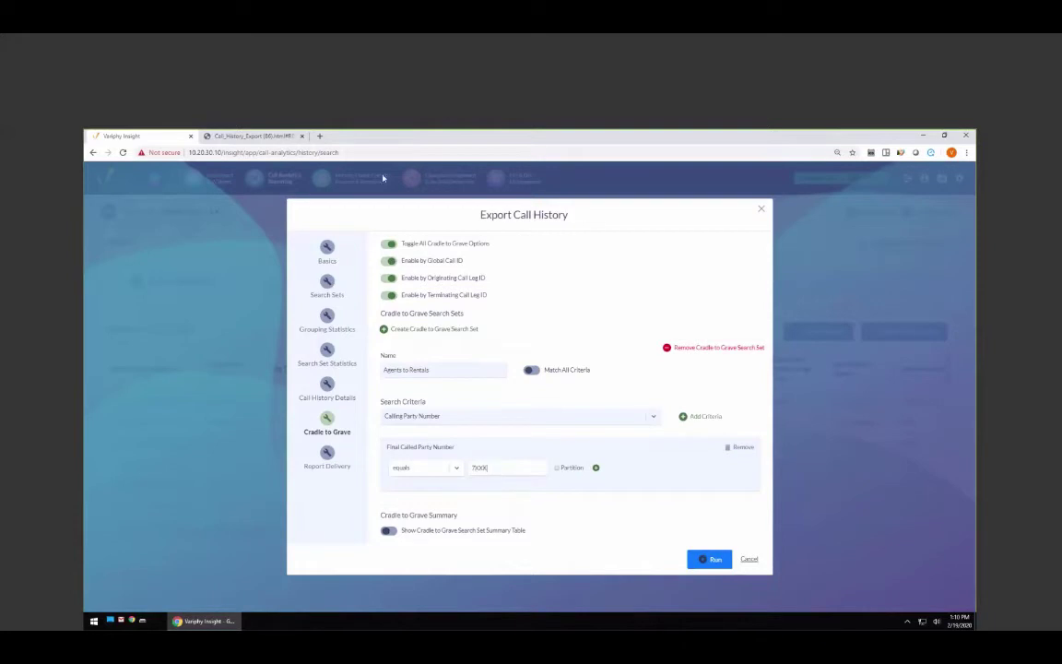
Step: Check the agents' final called party numbers in sequences 419 and 422 of the exported report, and return to the export settings
click(270, 137)
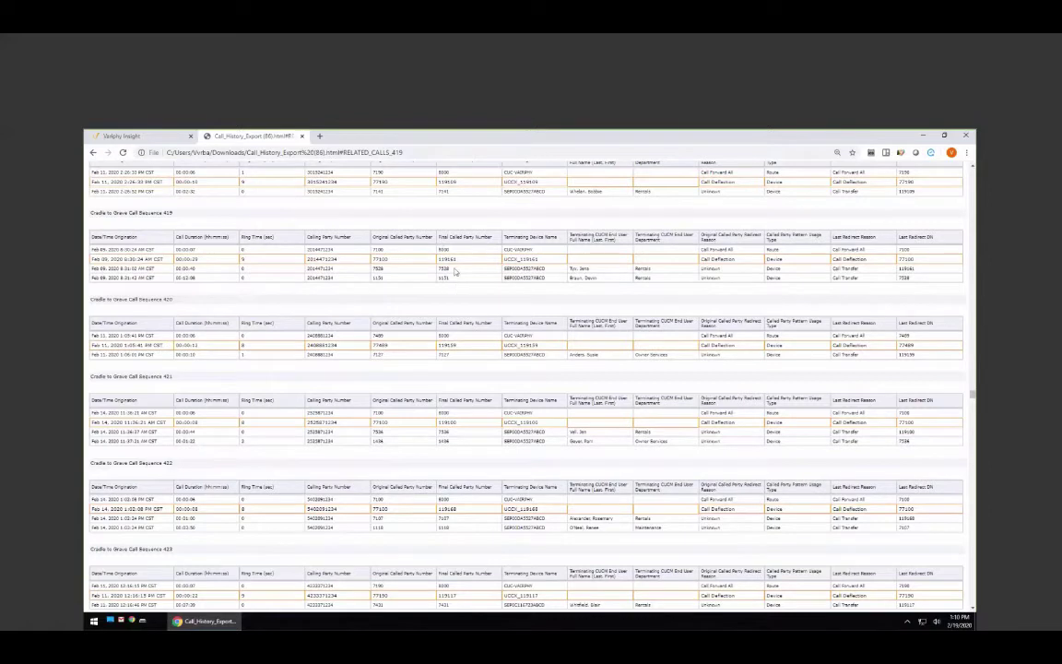
double_click(444, 268)
click(442, 518)
double_click(443, 518)
click(147, 137)
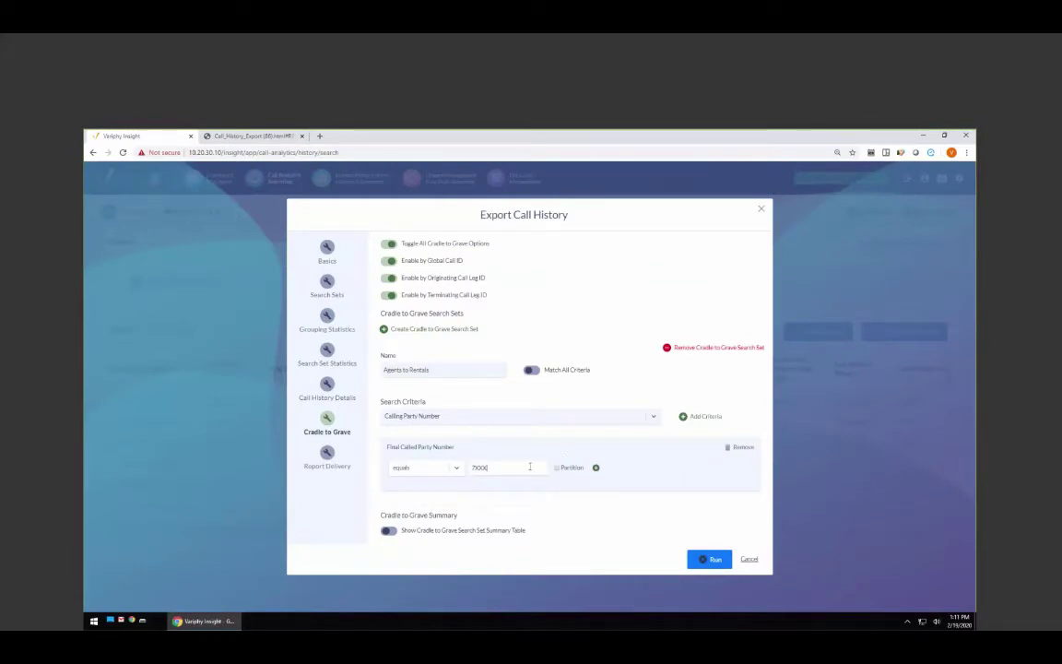
Step: Add a Terminating CUCM Department criterion to the Agents to Rentals search set
click(651, 418)
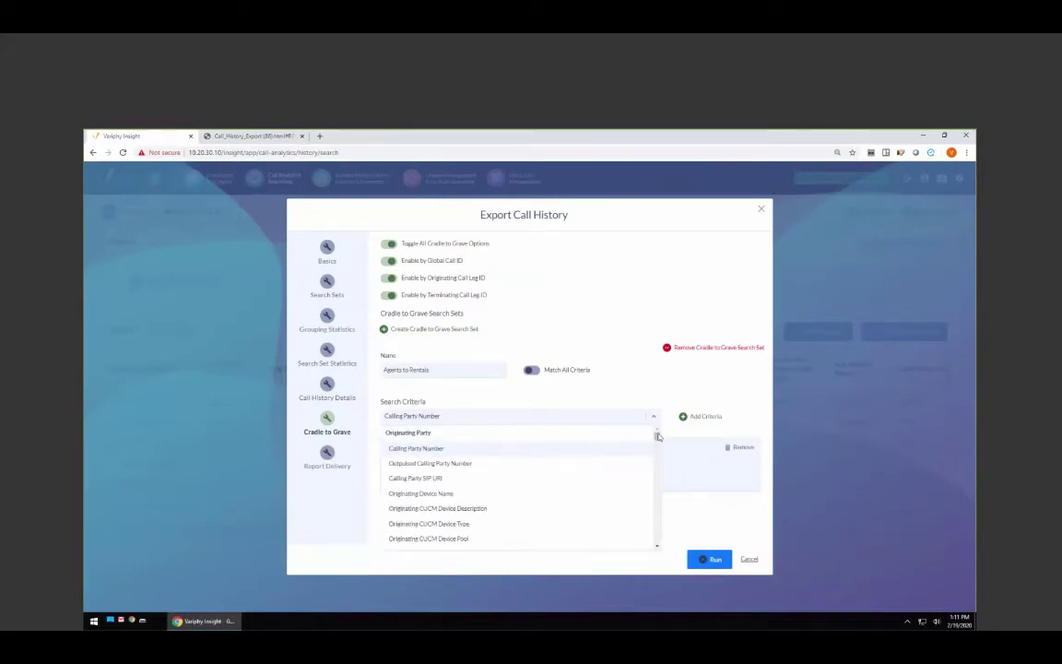
drag(657, 439, 660, 463)
scroll(484, 498, down, 3)
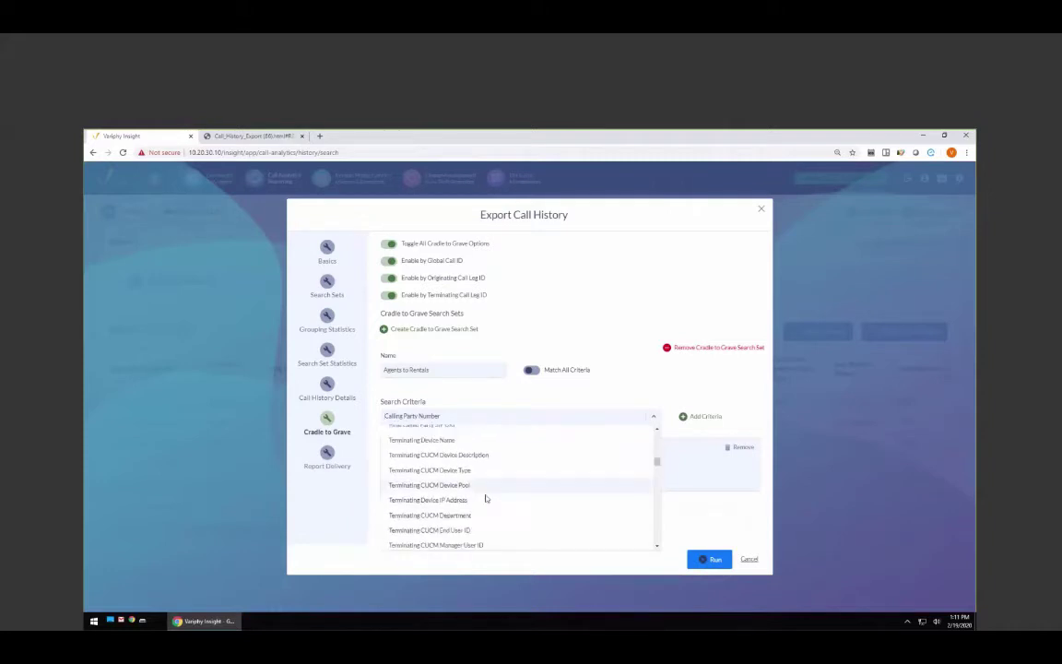
click(447, 515)
click(684, 416)
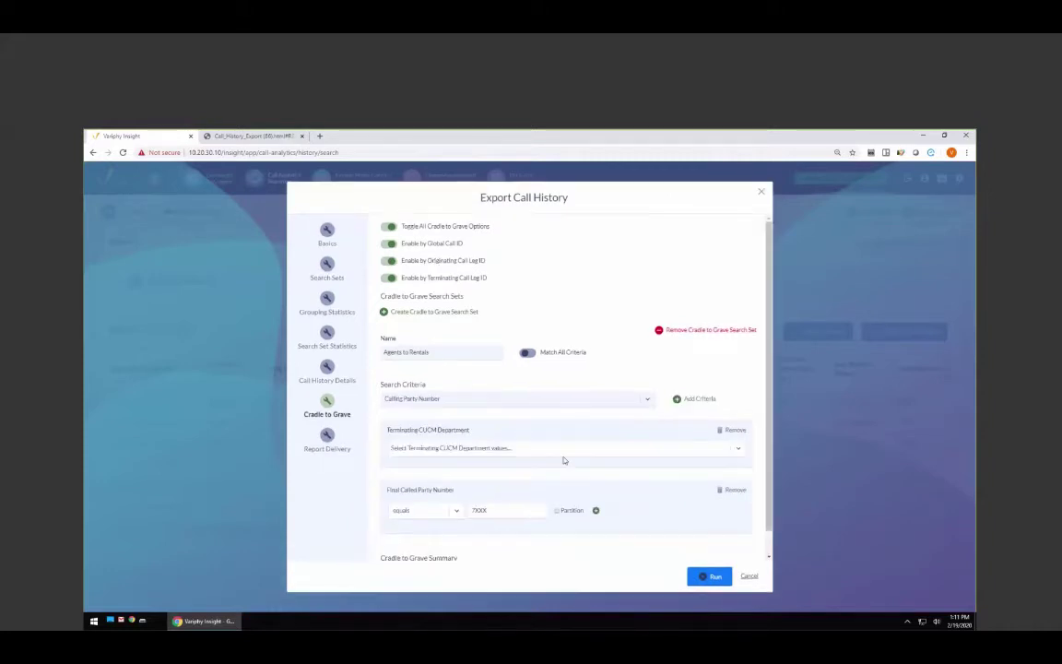
Step: Set the Terminating CUCM Department criterion of the Agents to Rentals search set to Rentals
click(455, 449)
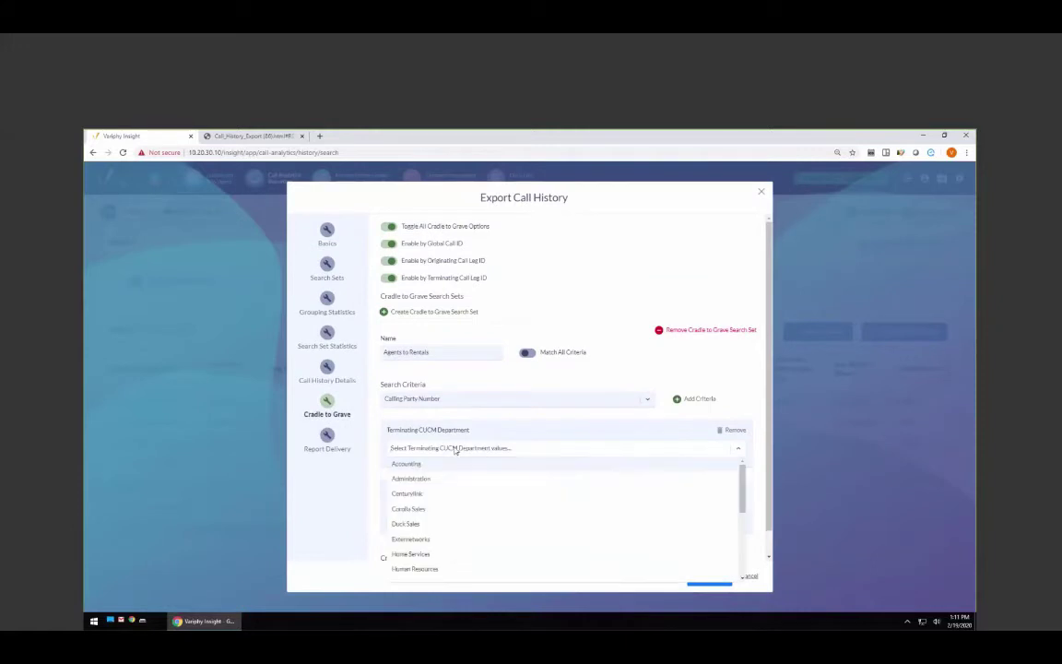
scroll(475, 466, down, 5)
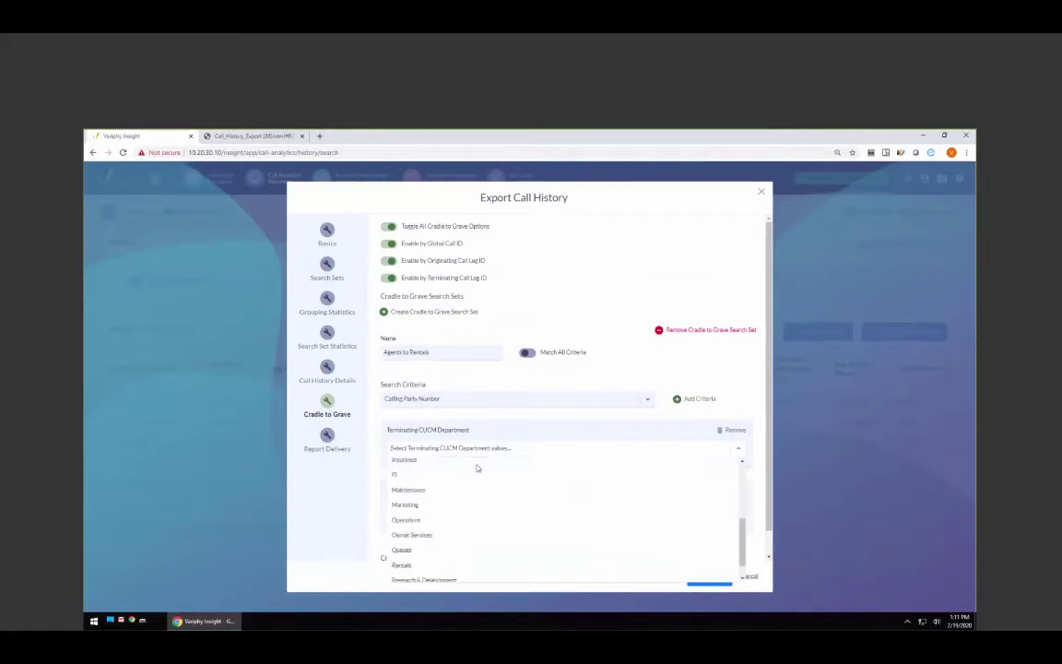
click(412, 565)
click(547, 458)
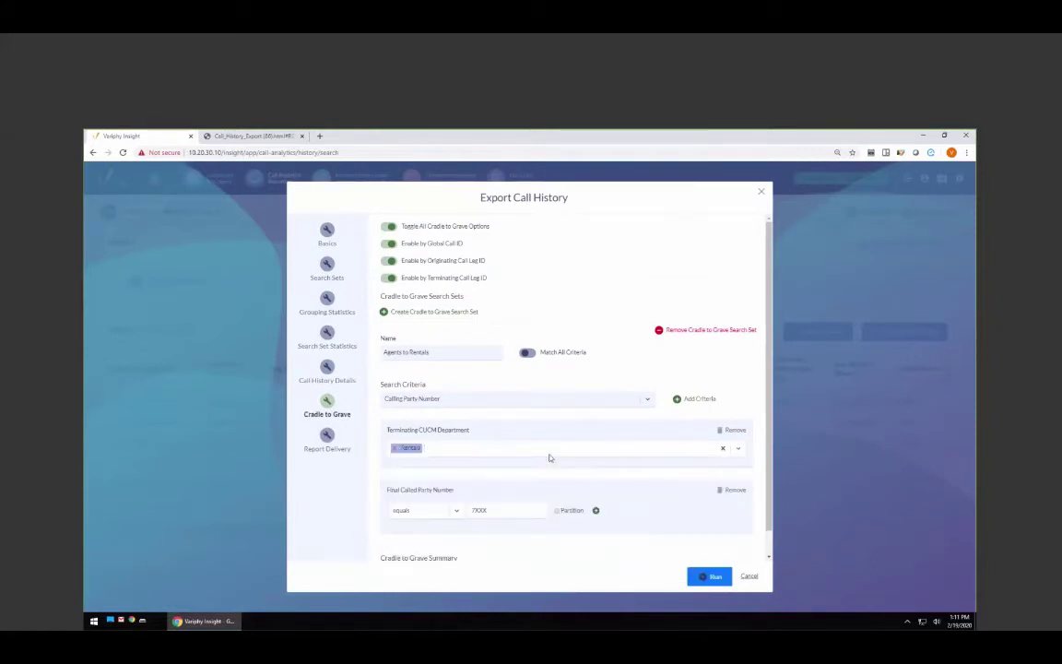
Step: Examine the final called party numbers, terminating department and last redirect reason of sequence 419 in the exported report
click(253, 136)
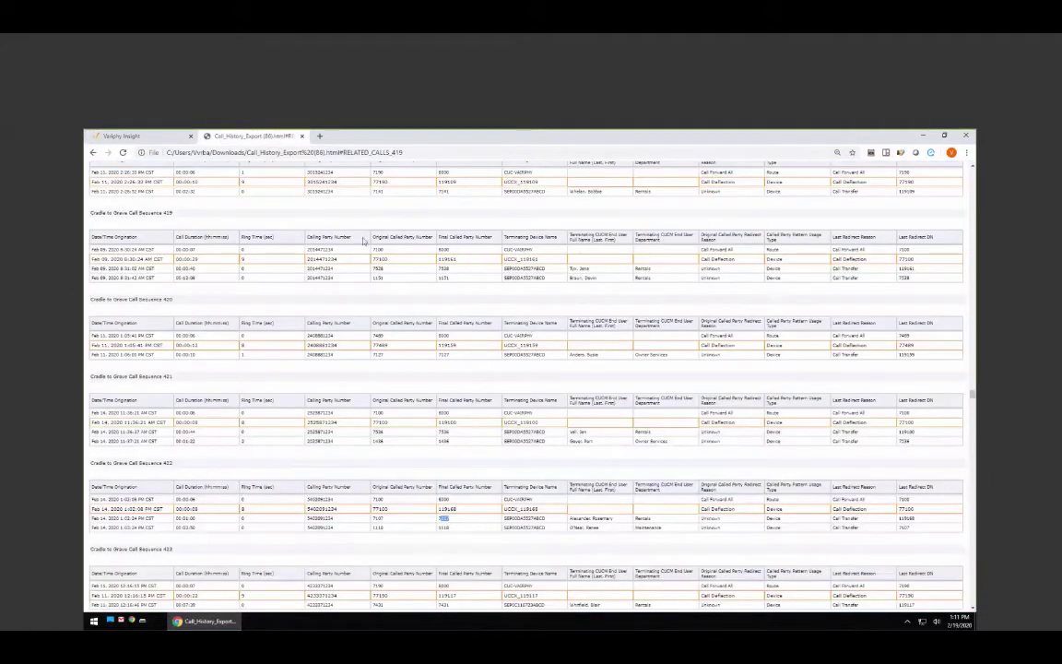
double_click(443, 268)
double_click(444, 277)
double_click(642, 278)
click(856, 278)
drag(855, 278, 834, 284)
double_click(444, 268)
triple_click(846, 278)
key(ctrl+shift+Tab)
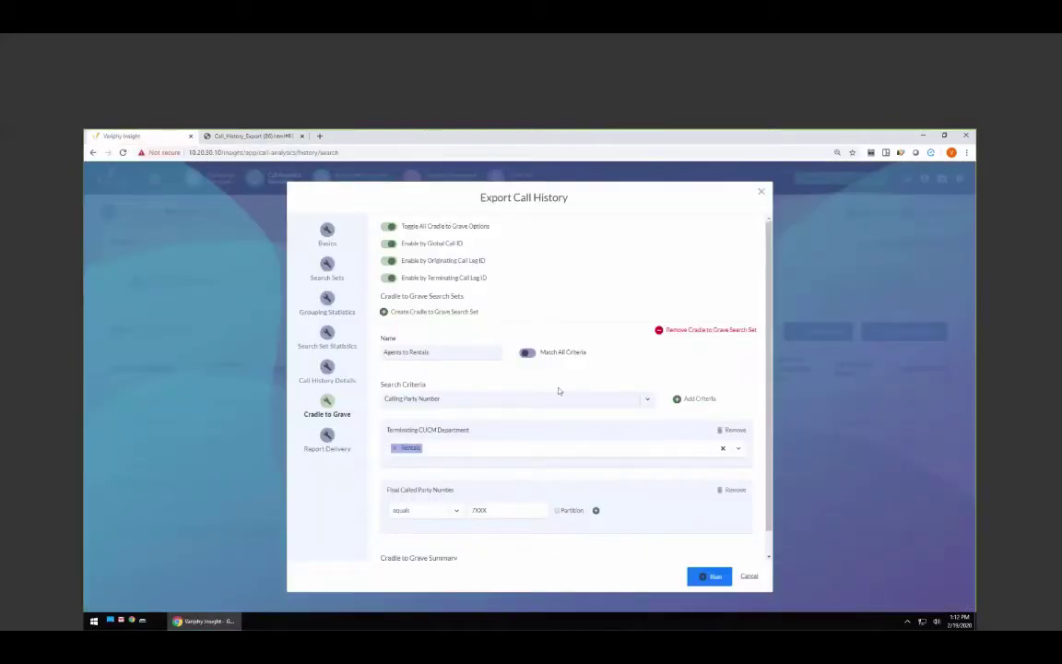
Step: Add a Last Redirect Reason criterion to the Agents to Rentals search set
scroll(557, 391, down, 1)
click(502, 378)
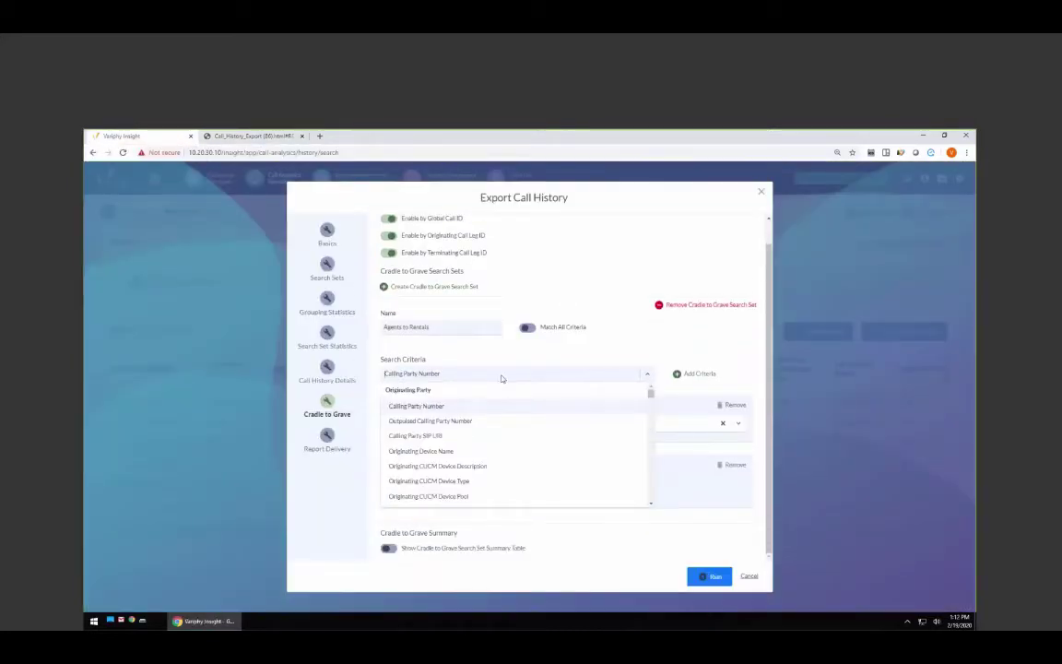
text(last)
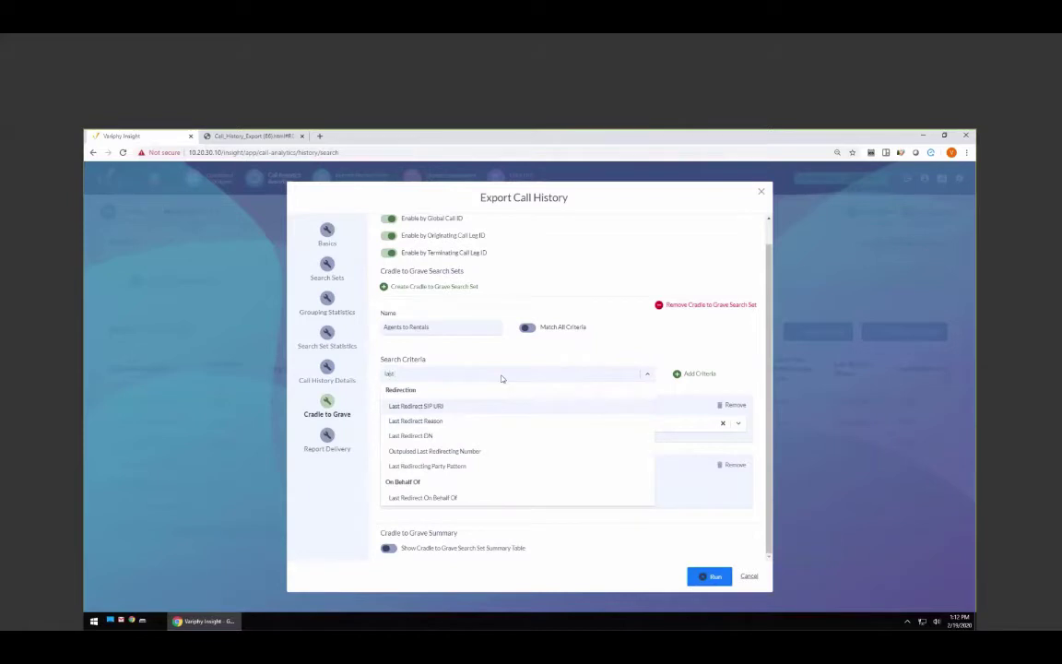
click(461, 422)
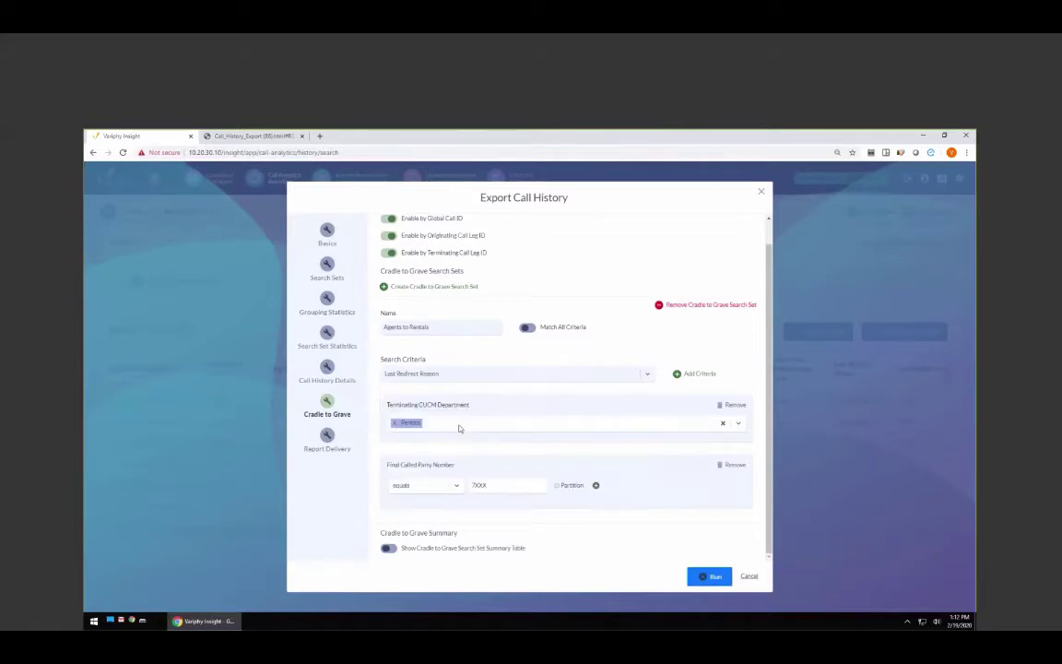
click(679, 376)
scroll(553, 378, down, 2)
Step: Set the Last Redirect Reason criterion to Call Transfer and Blind Transfer
click(472, 377)
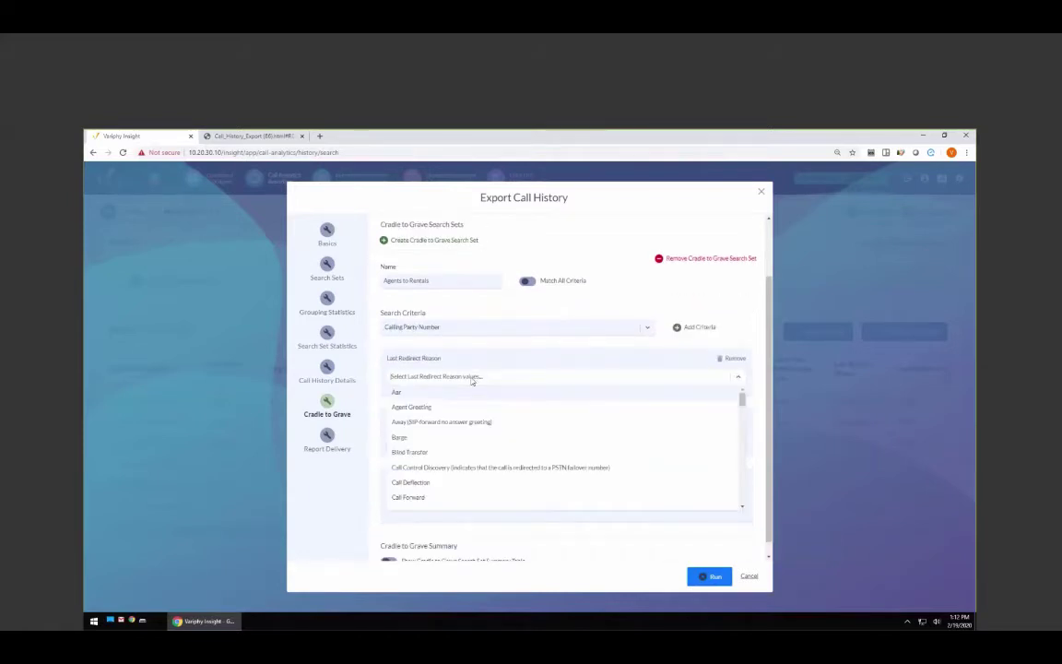
text(call tr)
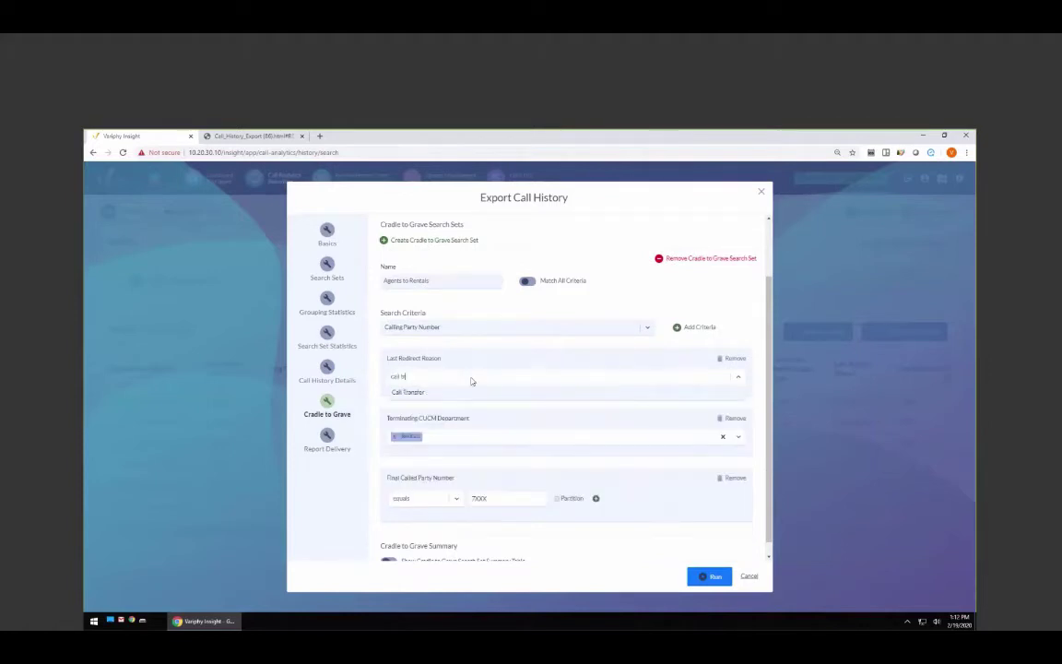
click(500, 393)
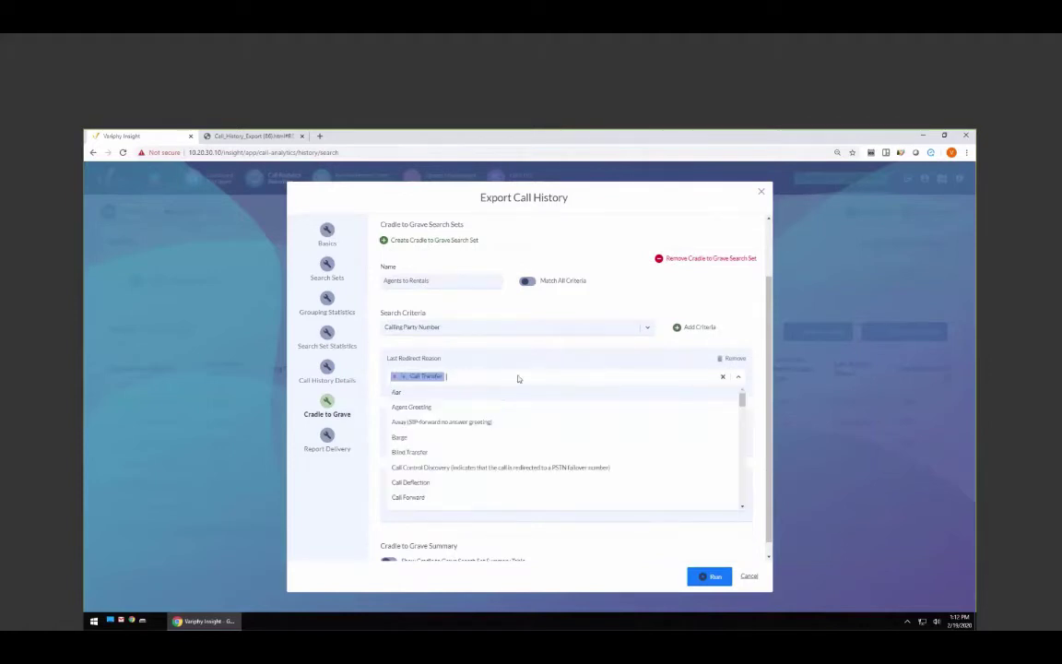
click(517, 378)
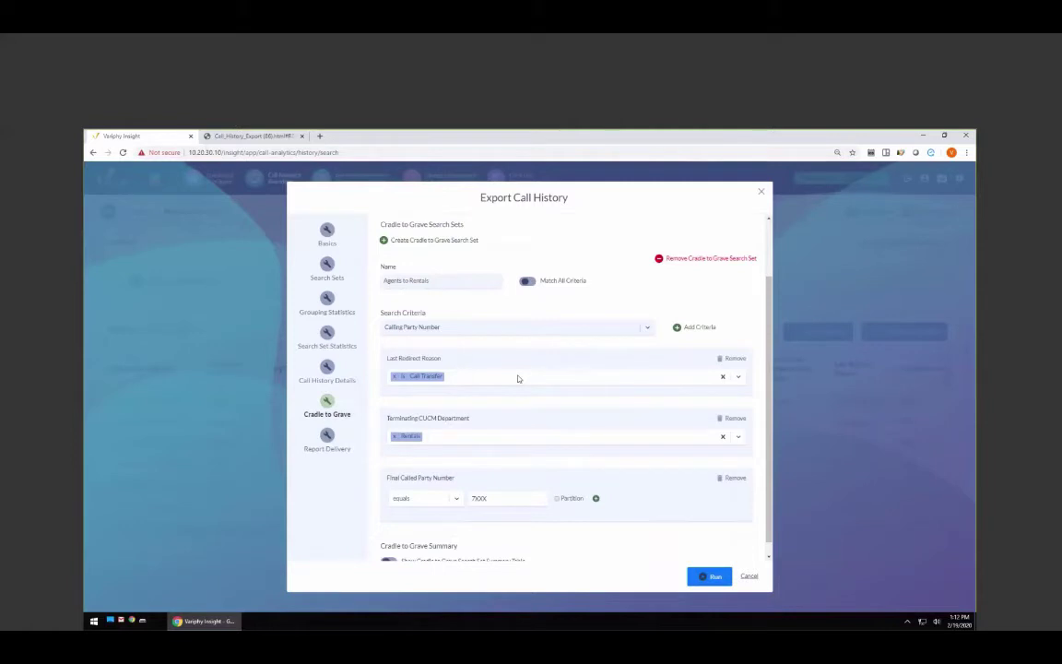
click(519, 378)
text(bln)
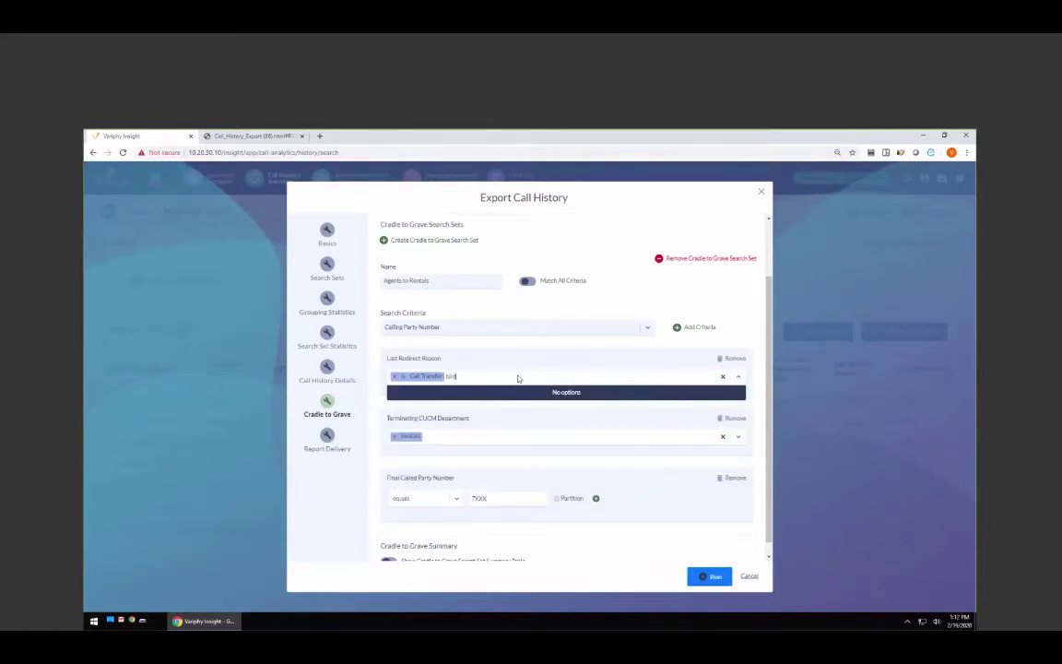
key(BackSpace)
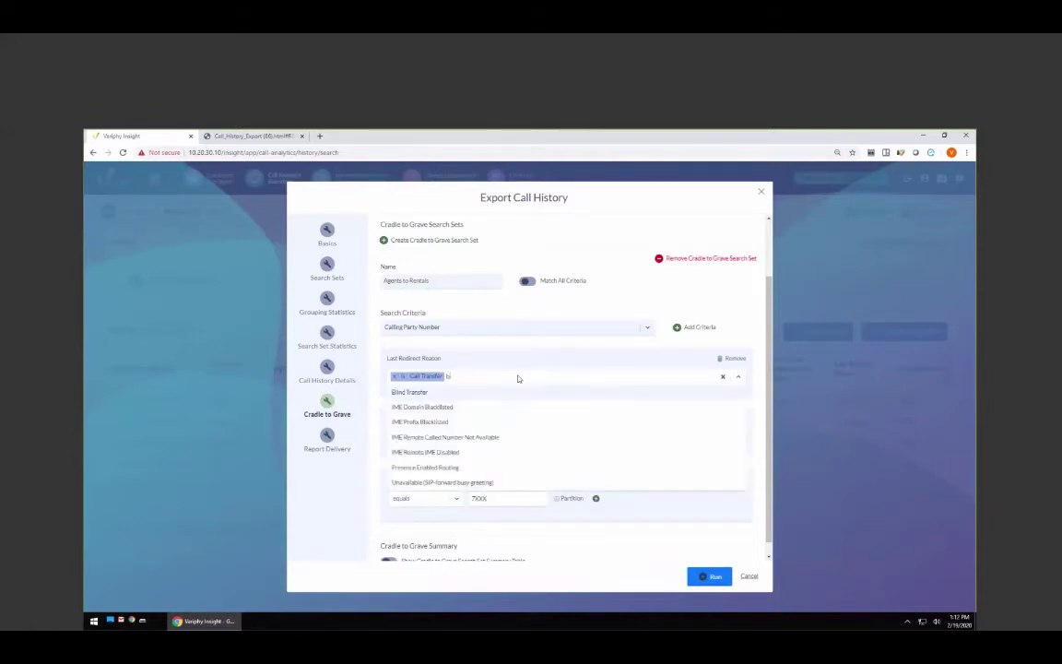
click(507, 391)
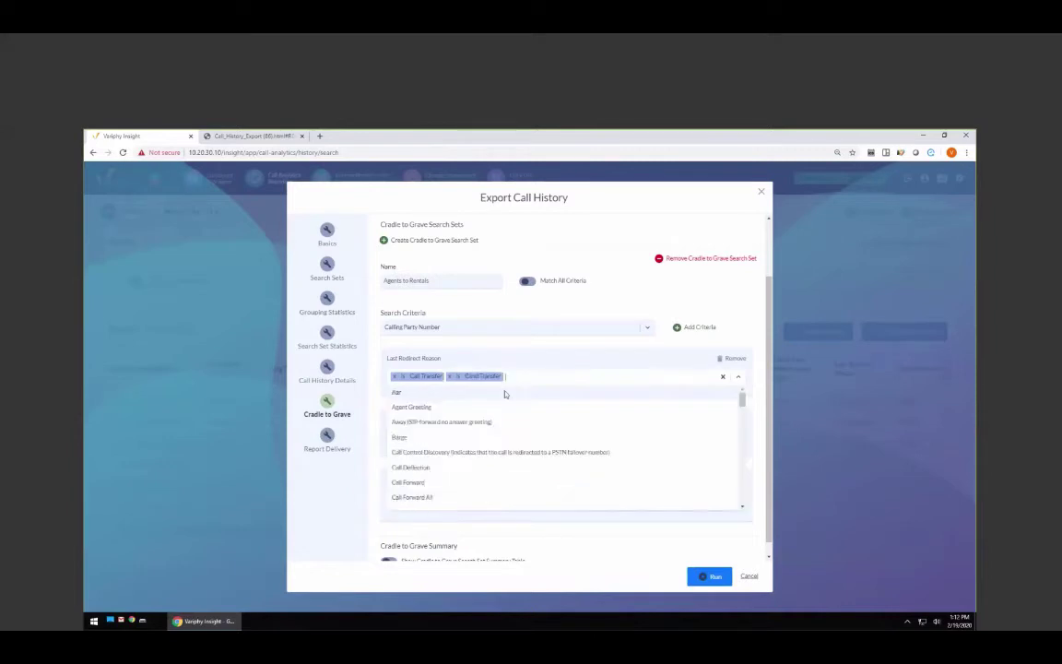
click(561, 349)
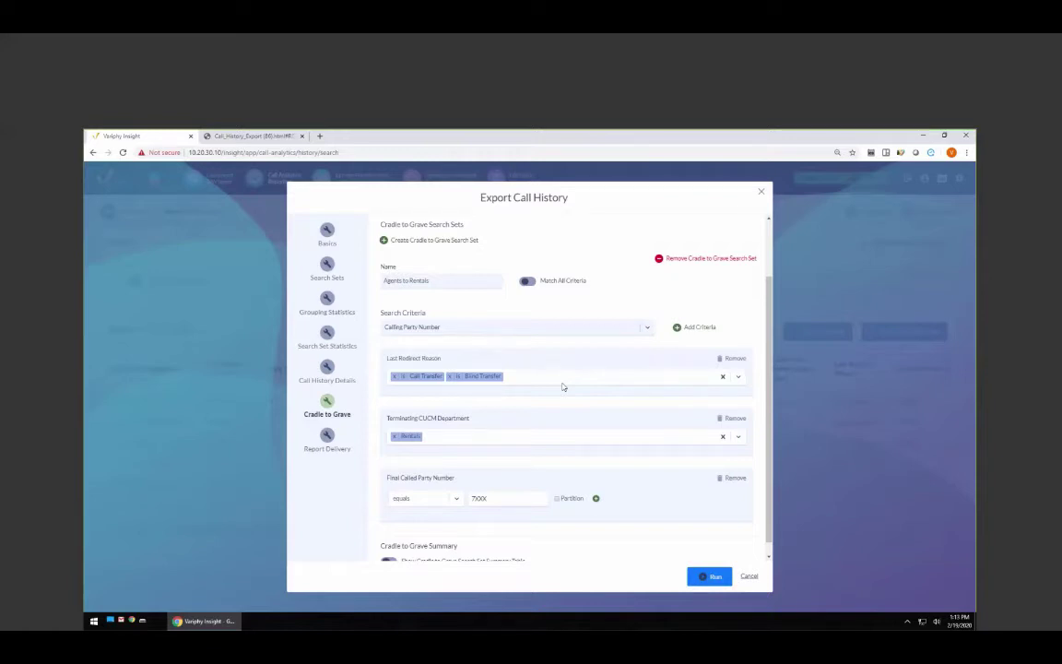
Step: Review the main search set's criterion, and make the Agents to Rentals search set match all criteria
click(334, 273)
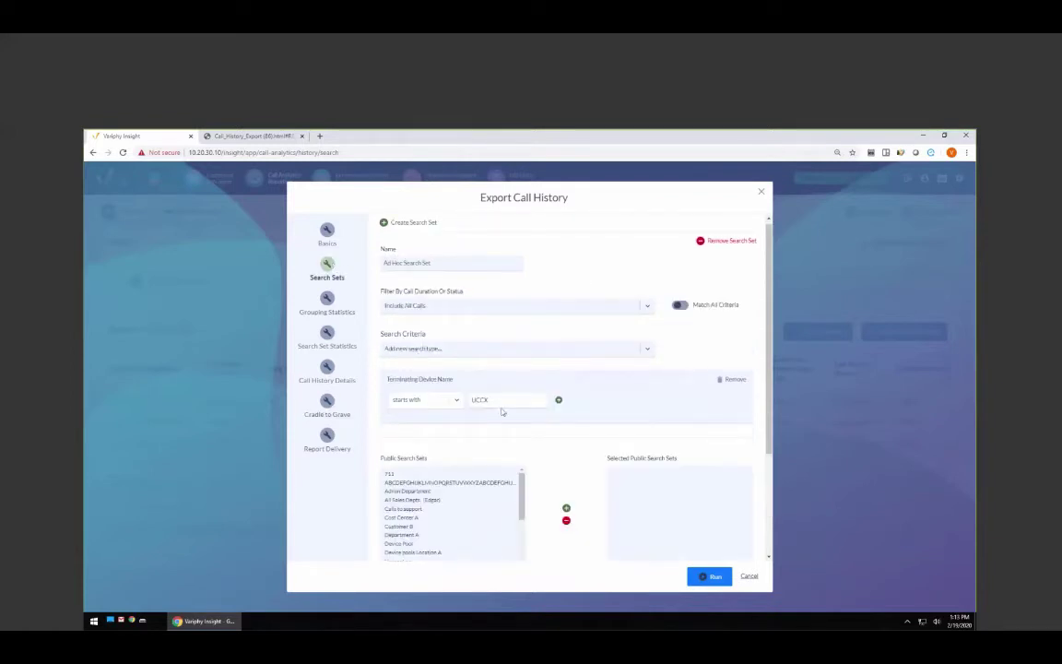
click(334, 409)
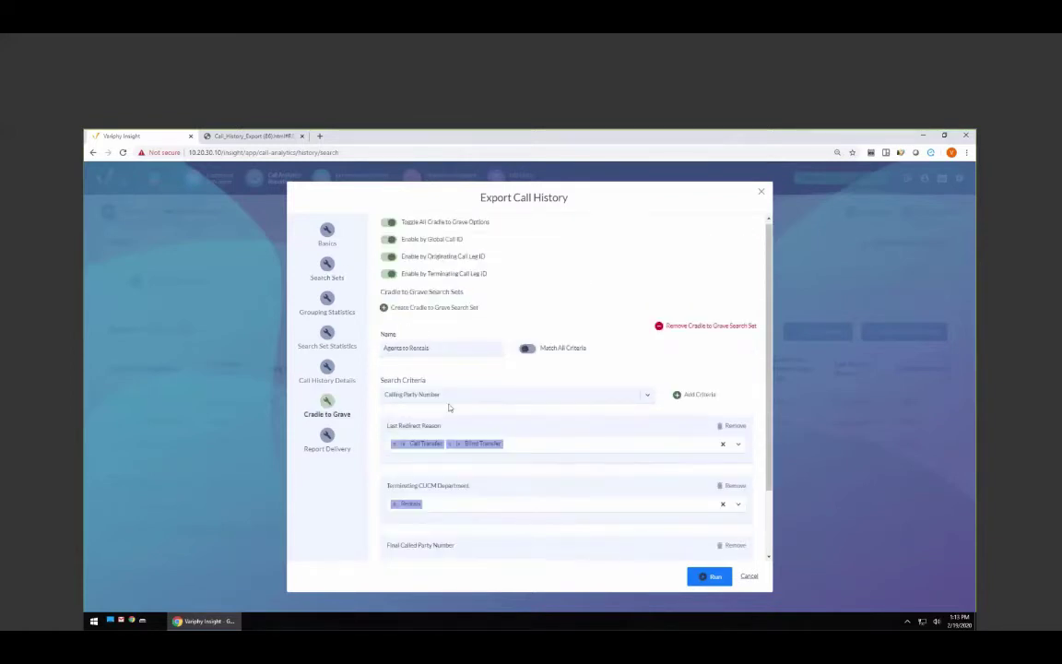
scroll(546, 416, down, 1)
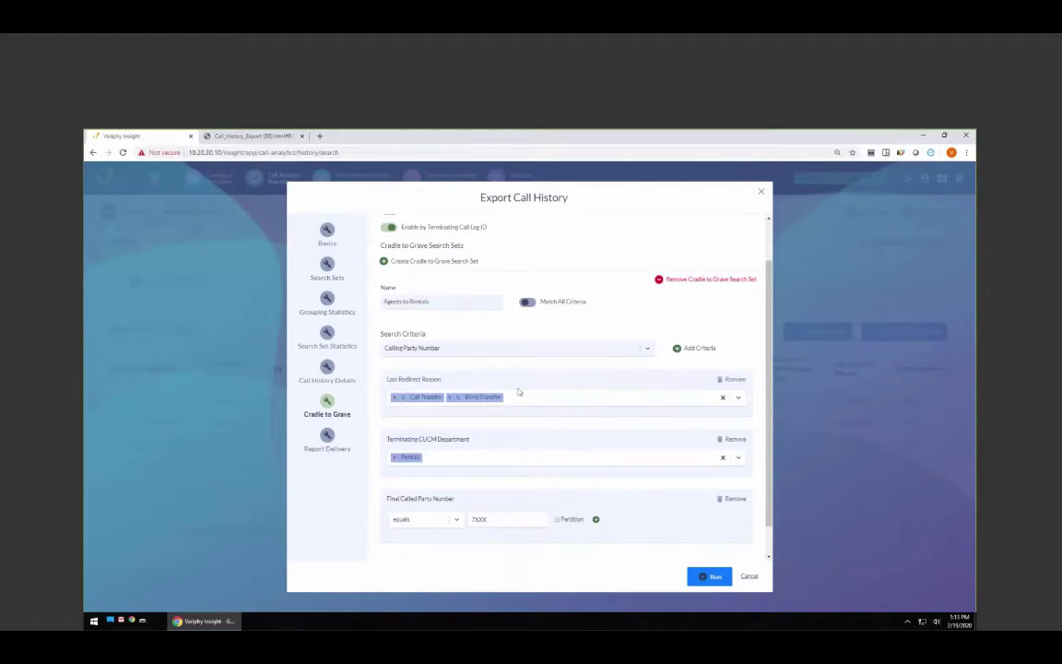
drag(585, 304, 539, 304)
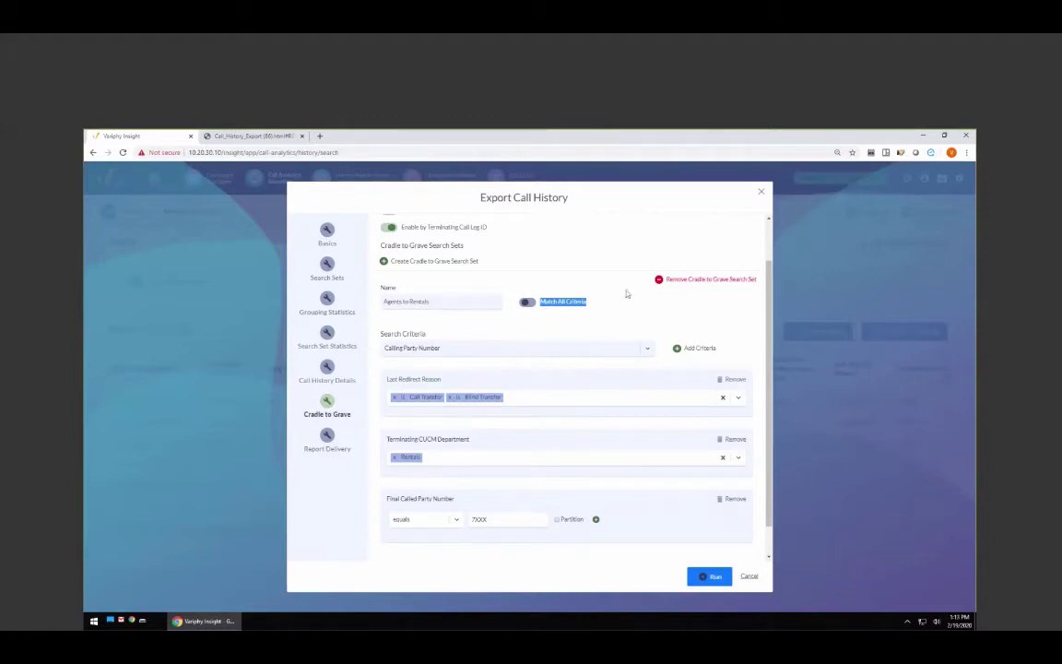
click(527, 301)
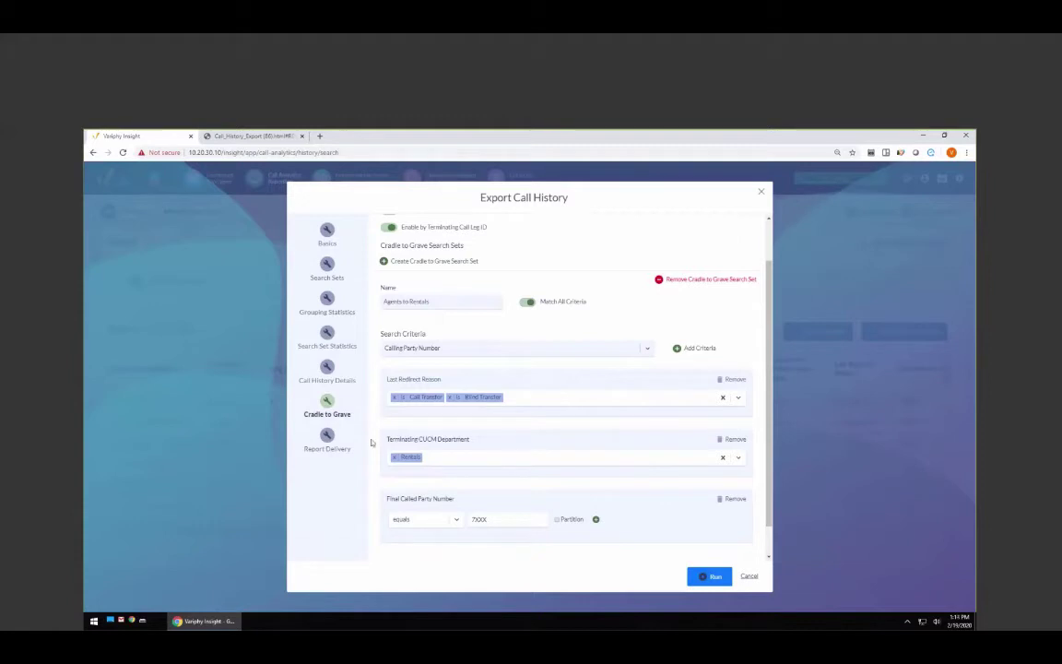
Step: Name the export UCCX TRANSFER SAMPLE followed by the owner's first name, and run it
click(330, 443)
click(726, 526)
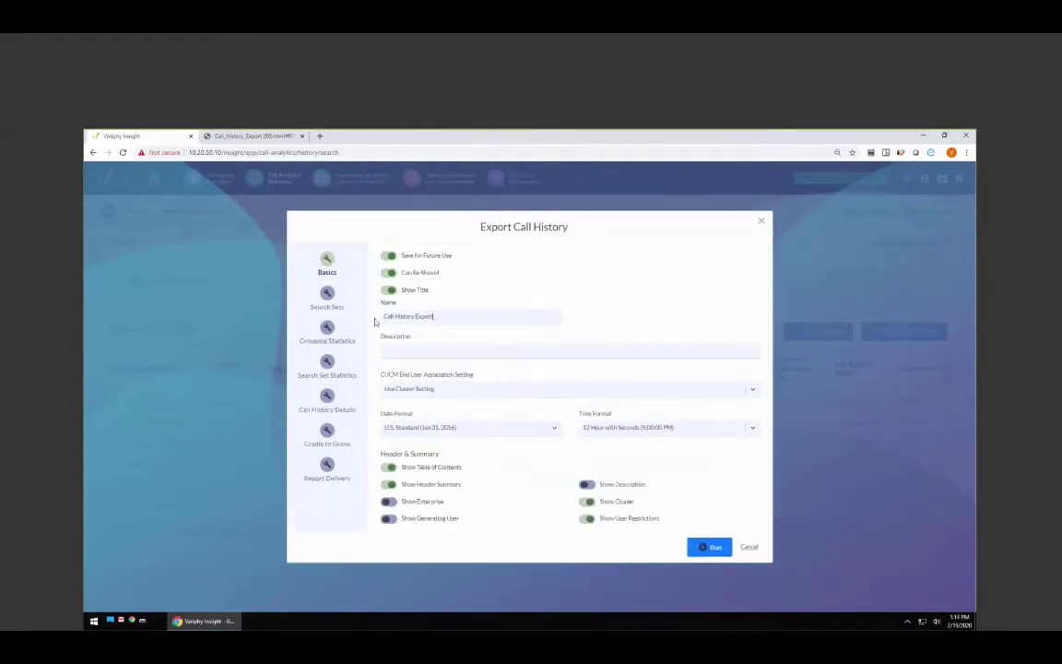
key(ctrl+a)
text(UCCX TRANSFER SAMPLE VICTOR)
click(706, 547)
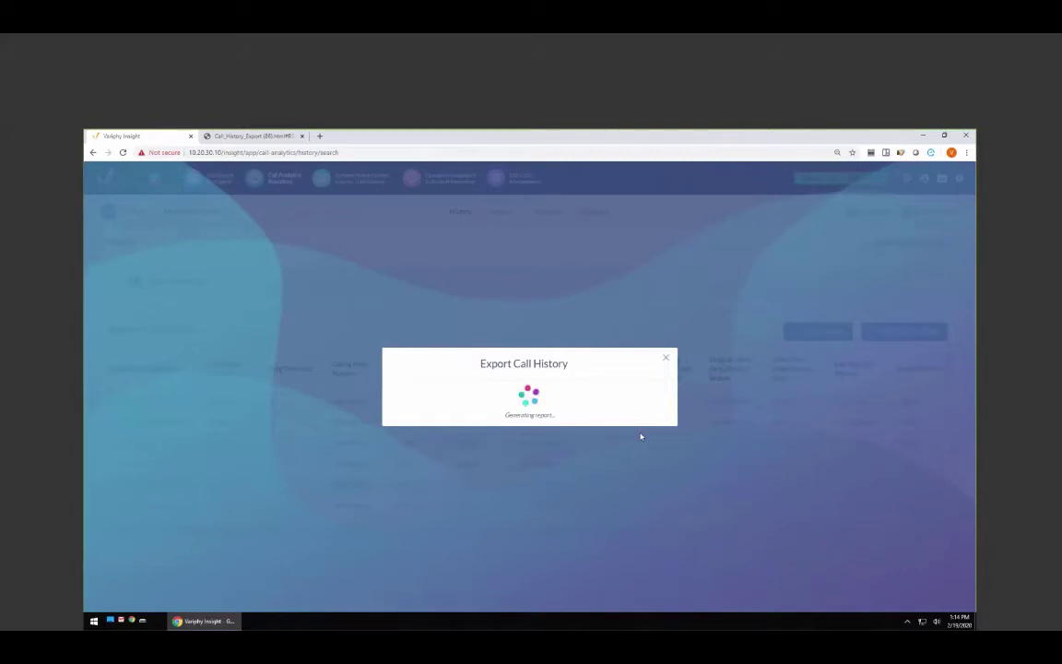
Step: Open the newly downloaded UCCX transfer report for a brief look, and close it
click(261, 137)
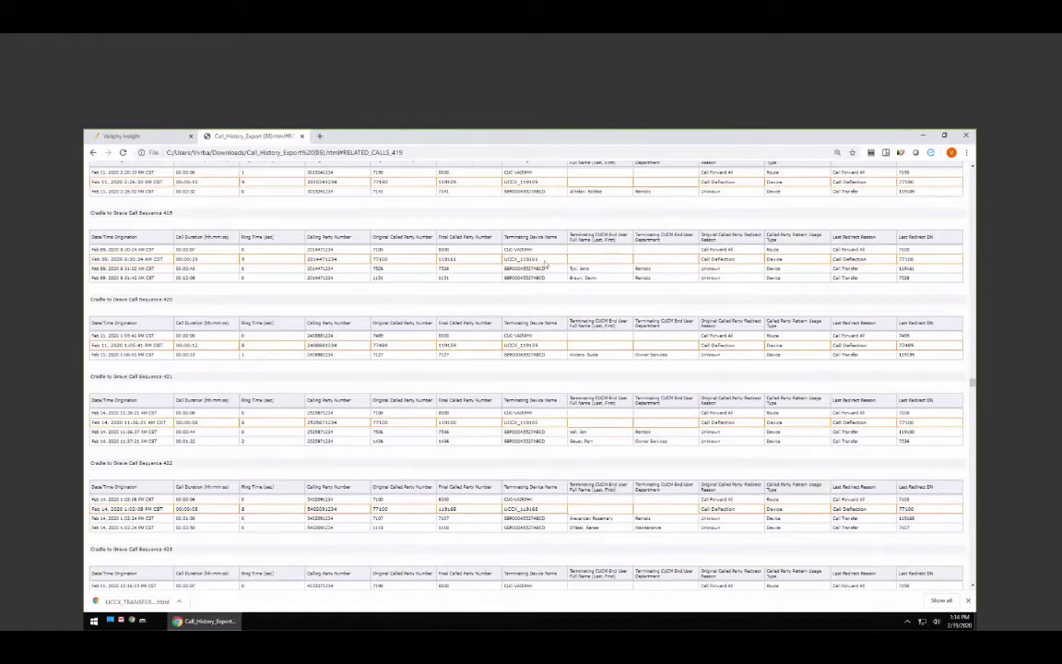
click(137, 604)
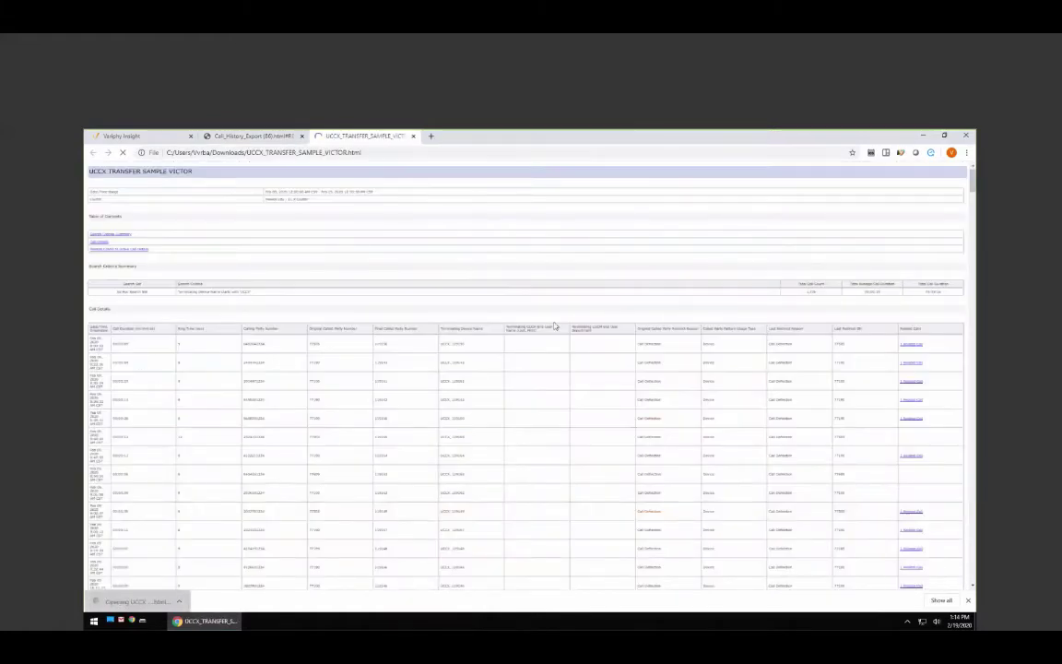
click(414, 137)
Step: Go to the saved call analytics reports, search them by the owner's first name and look through the list
click(120, 136)
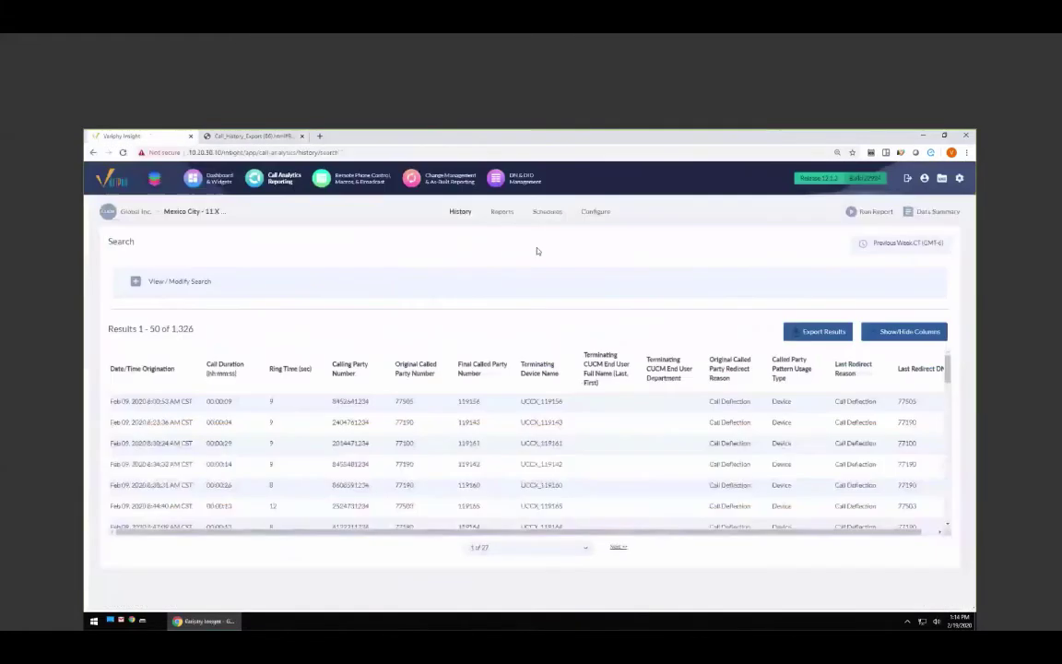
click(501, 211)
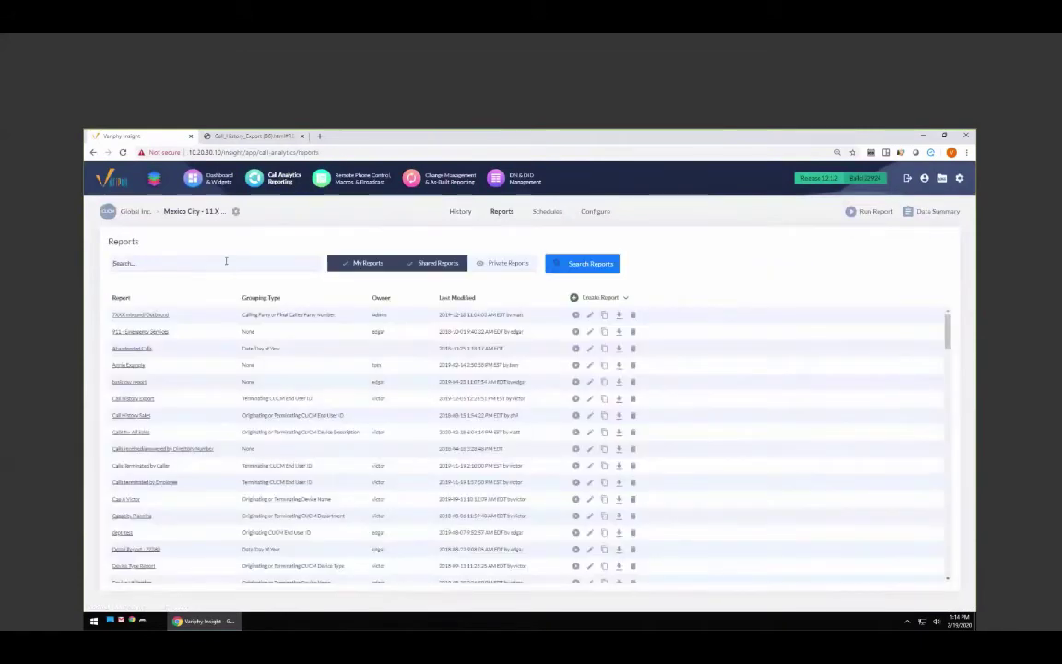
click(226, 261)
text(c)
text(ictor)
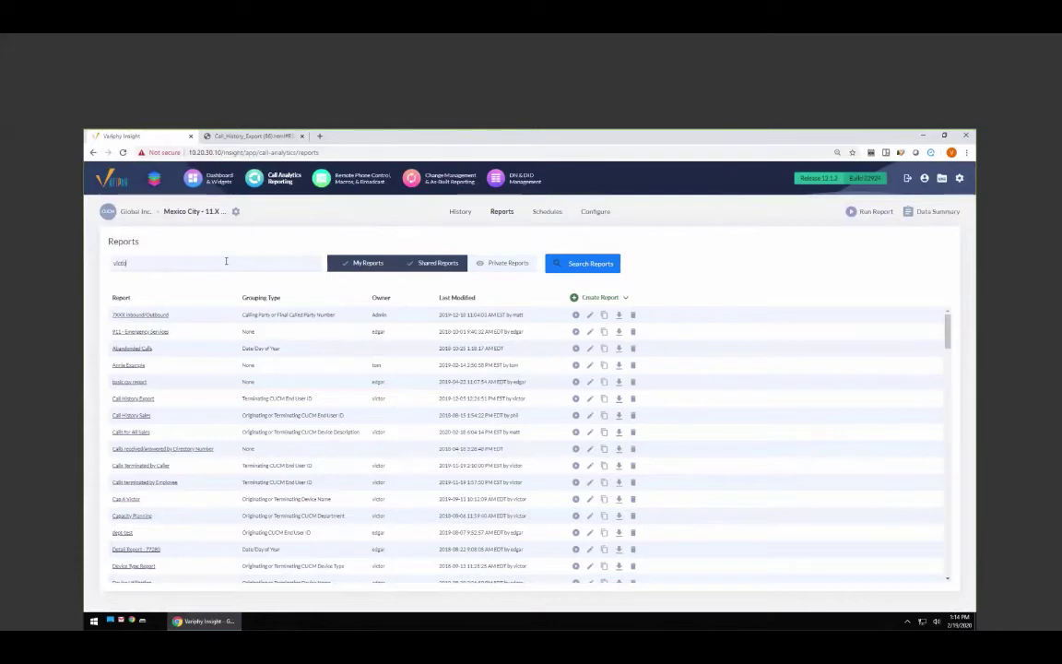
key(Return)
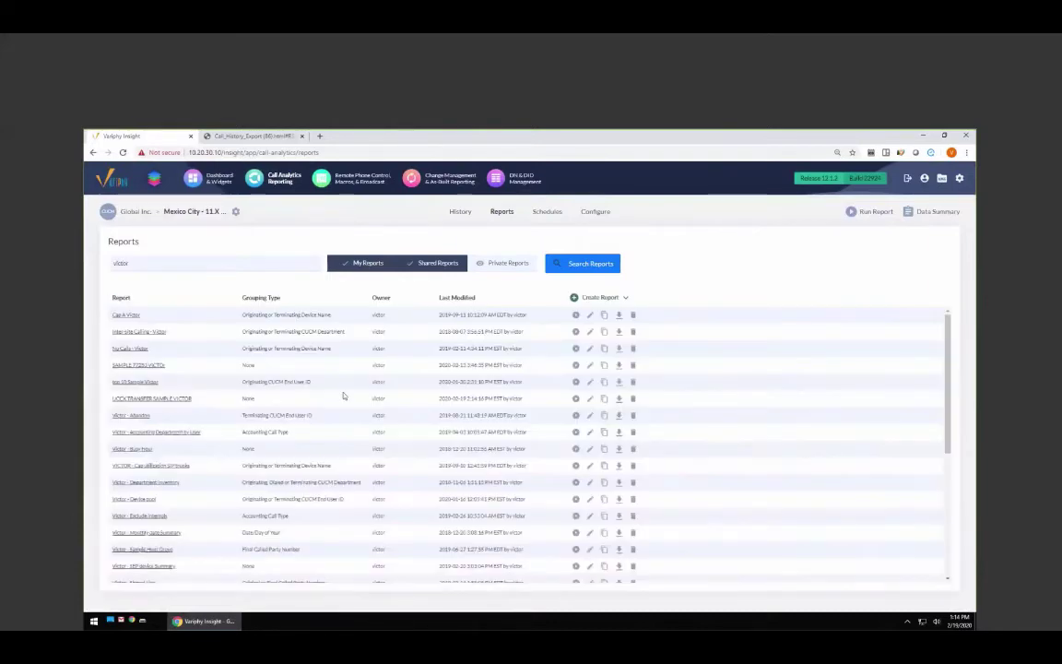
scroll(343, 394, down, 5)
scroll(343, 395, up, 5)
Step: Change the saved report search to uccx only
text(uccx)
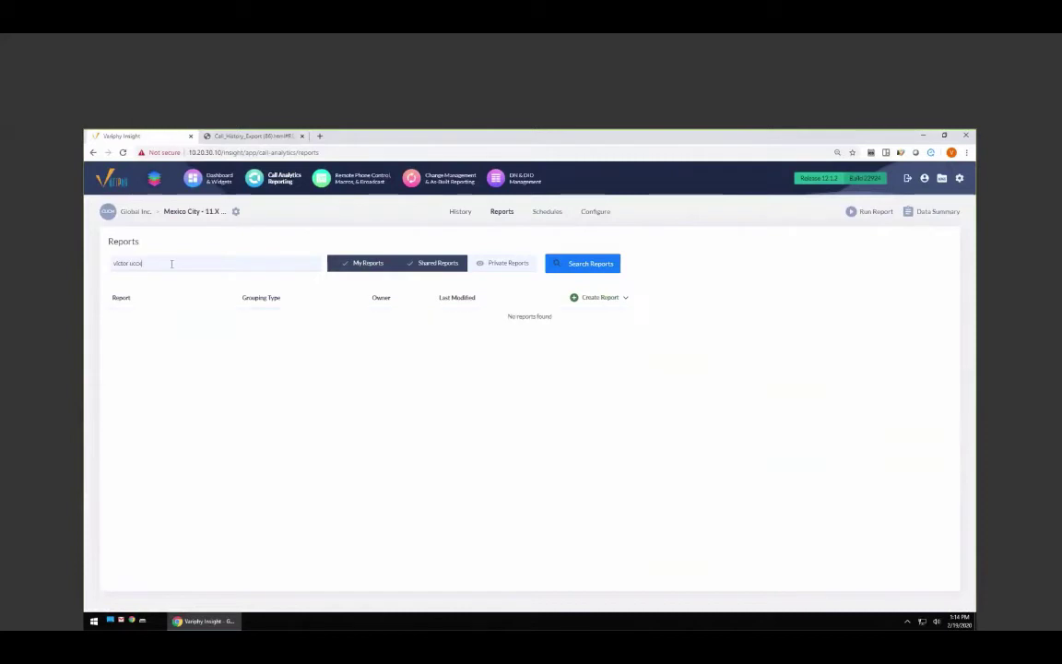
drag(132, 263, 92, 264)
key(BackSpace)
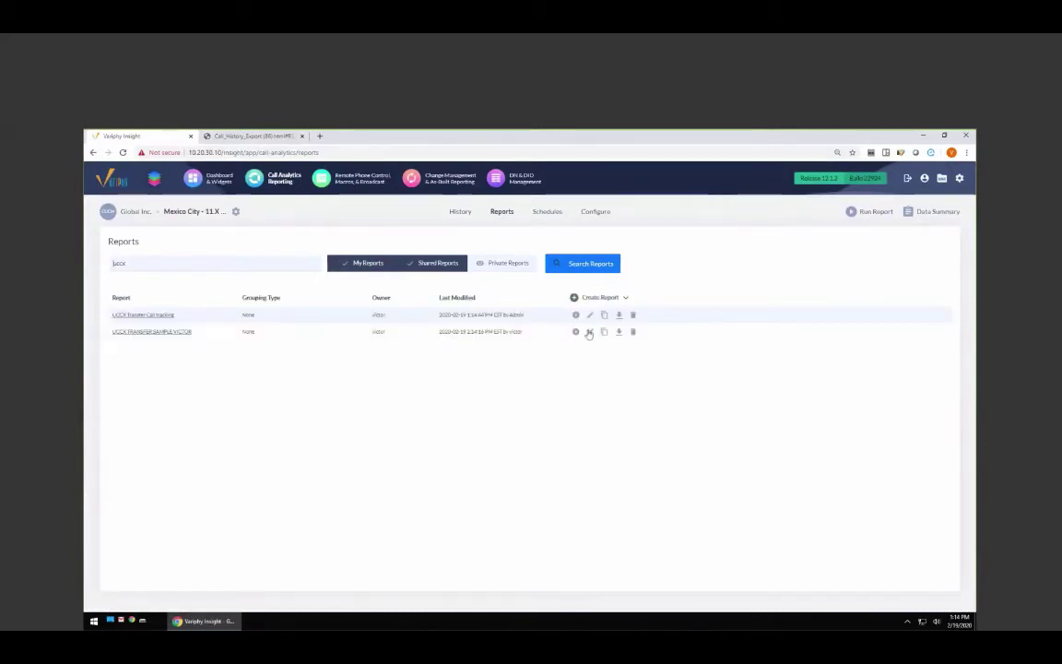
Step: Open the saved UCCX TRANSFER SAMPLE report's cradle to grave settings for editing and enable the search set summary table
click(589, 332)
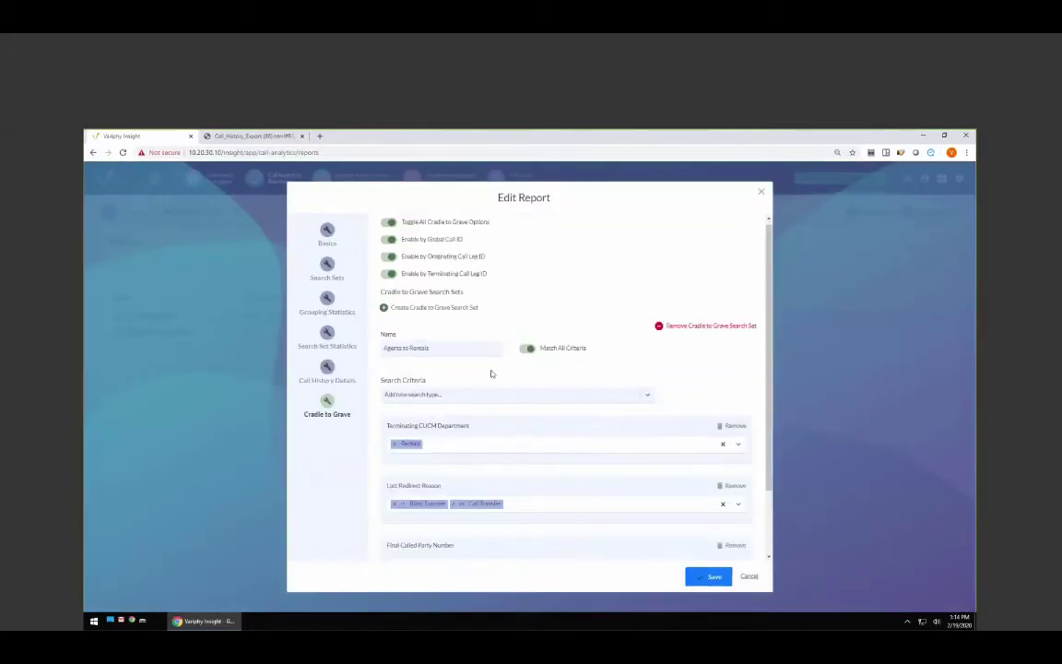
scroll(607, 391, down, 1)
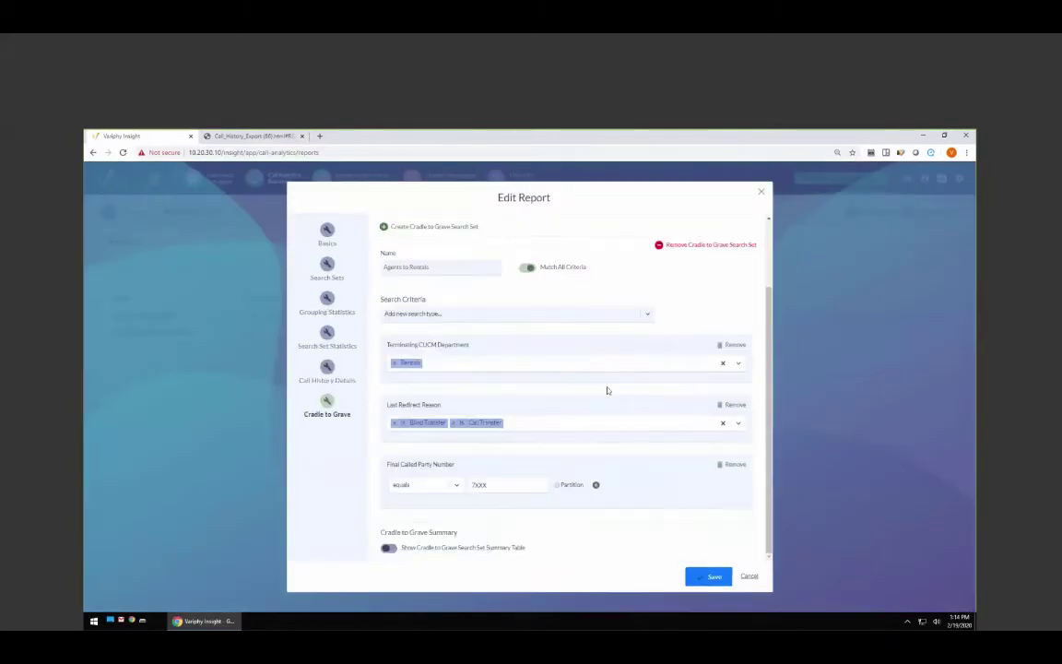
click(388, 548)
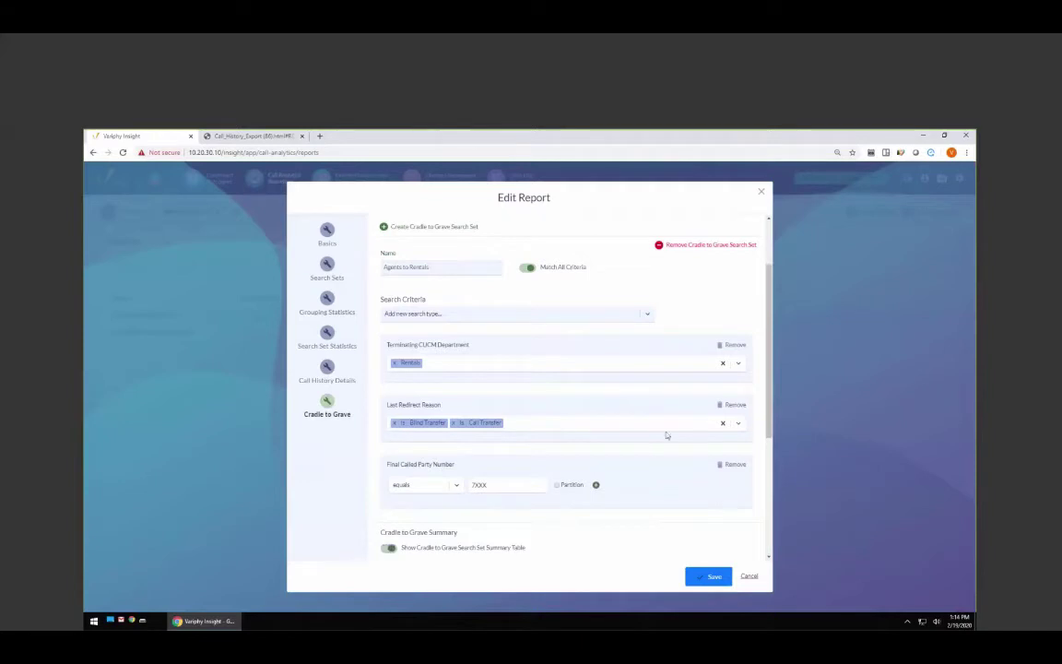
scroll(667, 436, down, 3)
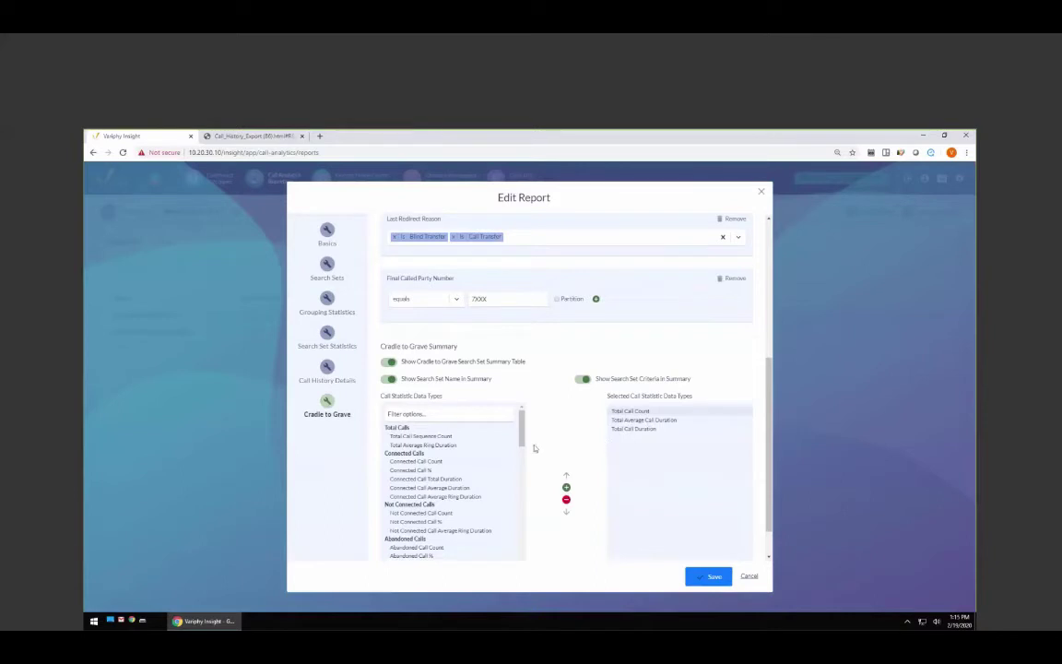
Step: Add Abandoned Call Count and Voice Mail Call Count to the cradle to grave summary statistics, and save the report
scroll(451, 479, down, 1)
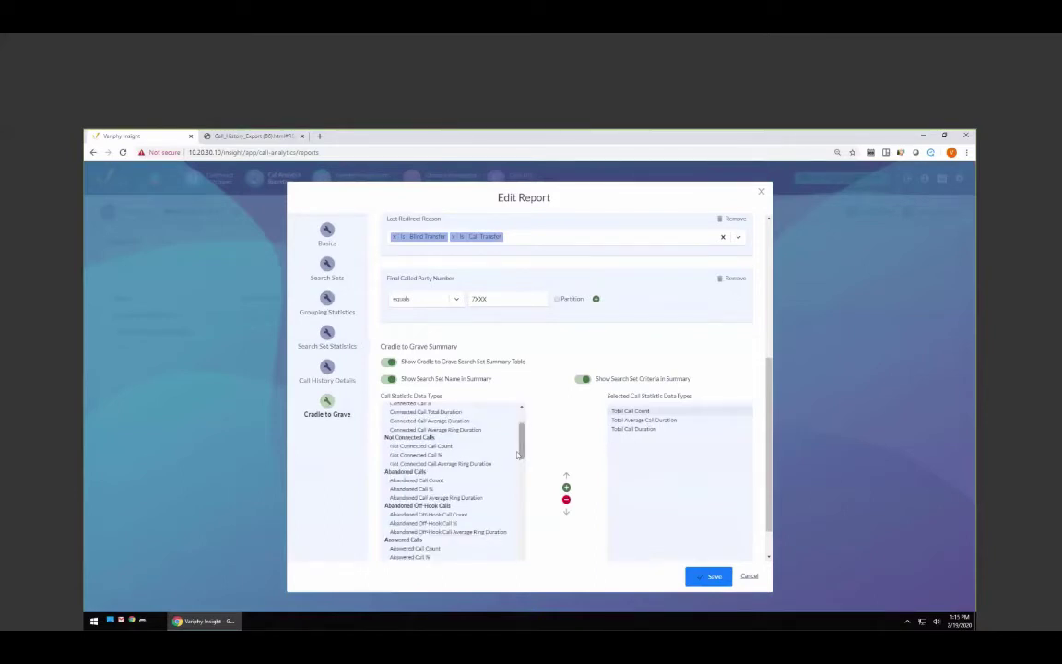
click(417, 480)
click(566, 487)
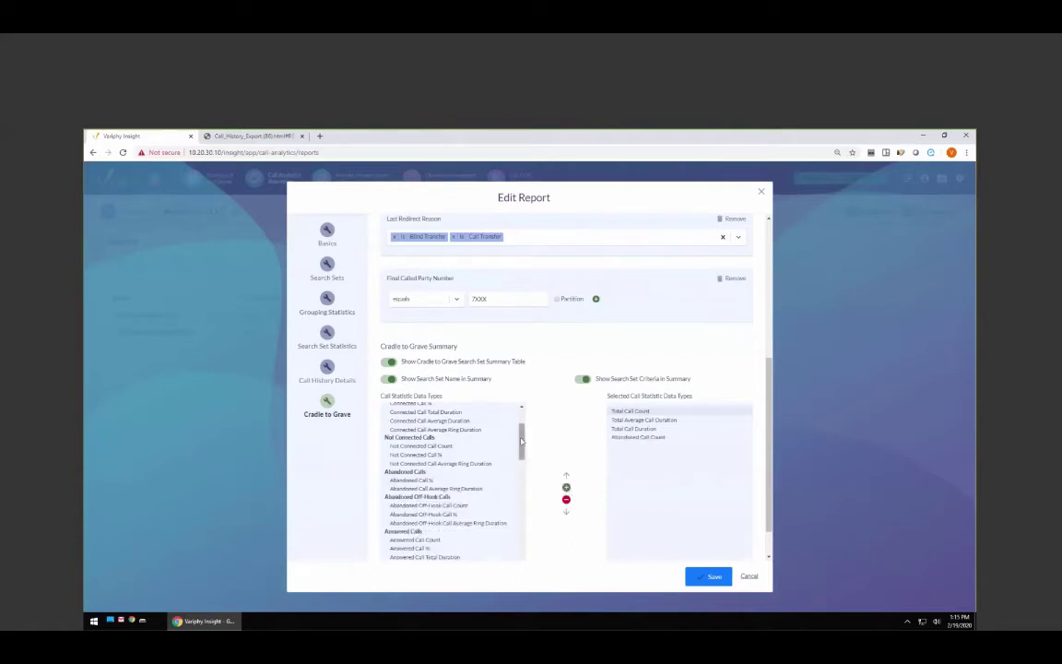
scroll(521, 441, down, 2)
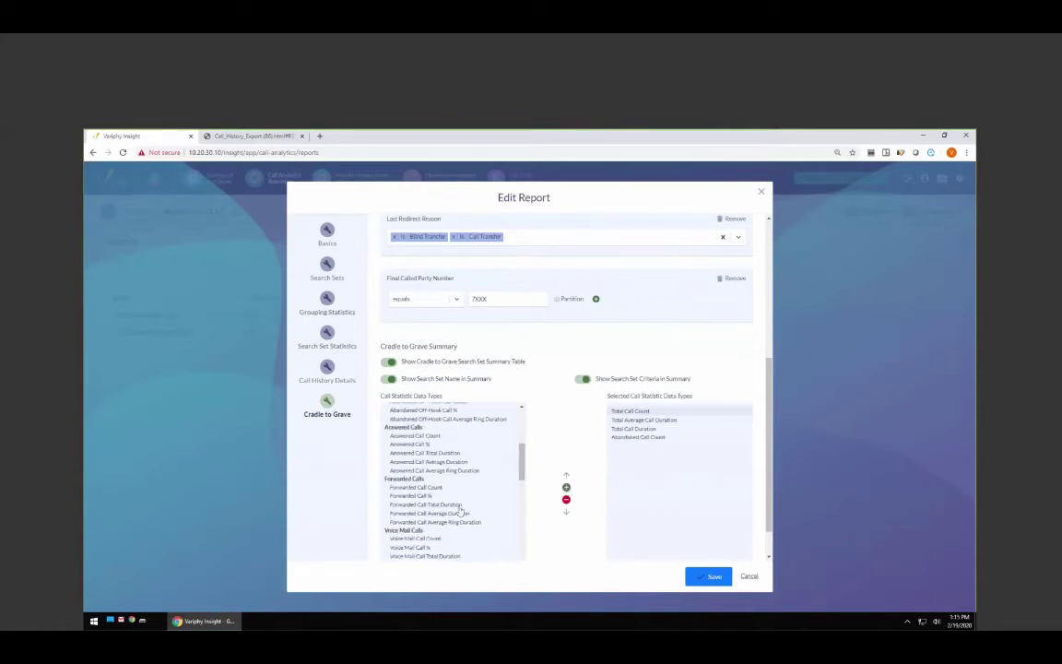
click(407, 538)
click(566, 487)
click(710, 576)
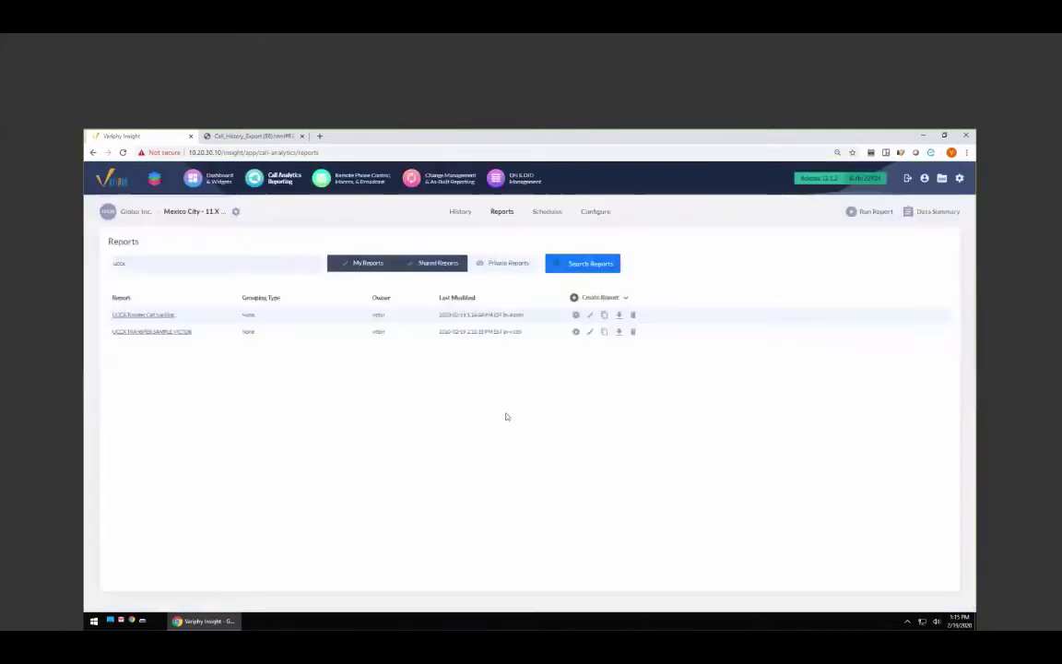
Step: Run the saved UCCX TRANSFER SAMPLE report as an HTML download and open the downloaded file at a readable size
click(576, 331)
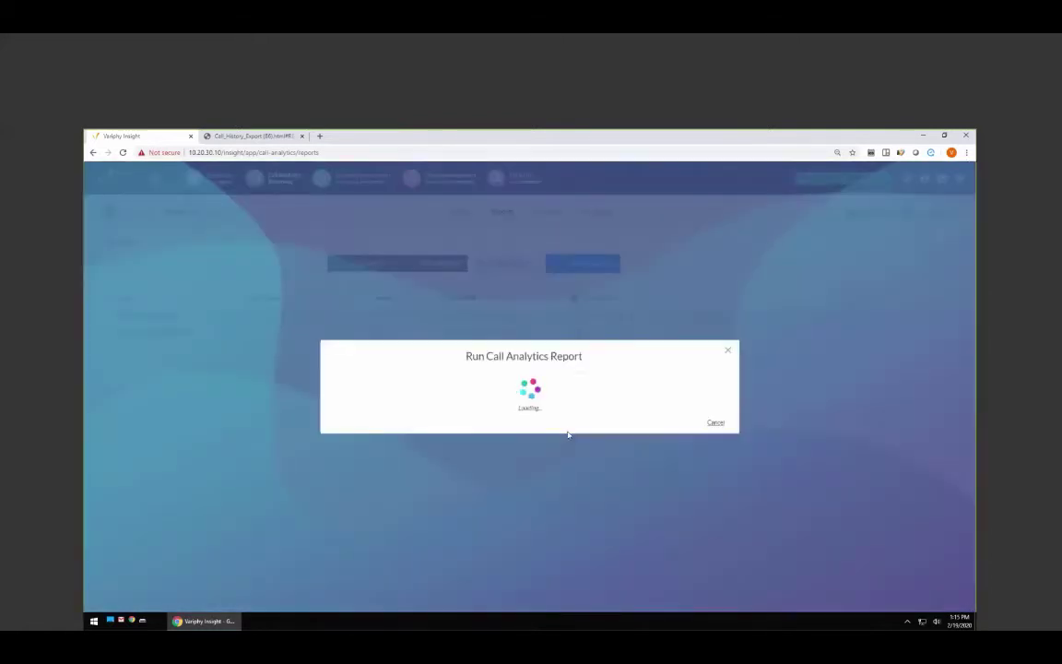
click(533, 386)
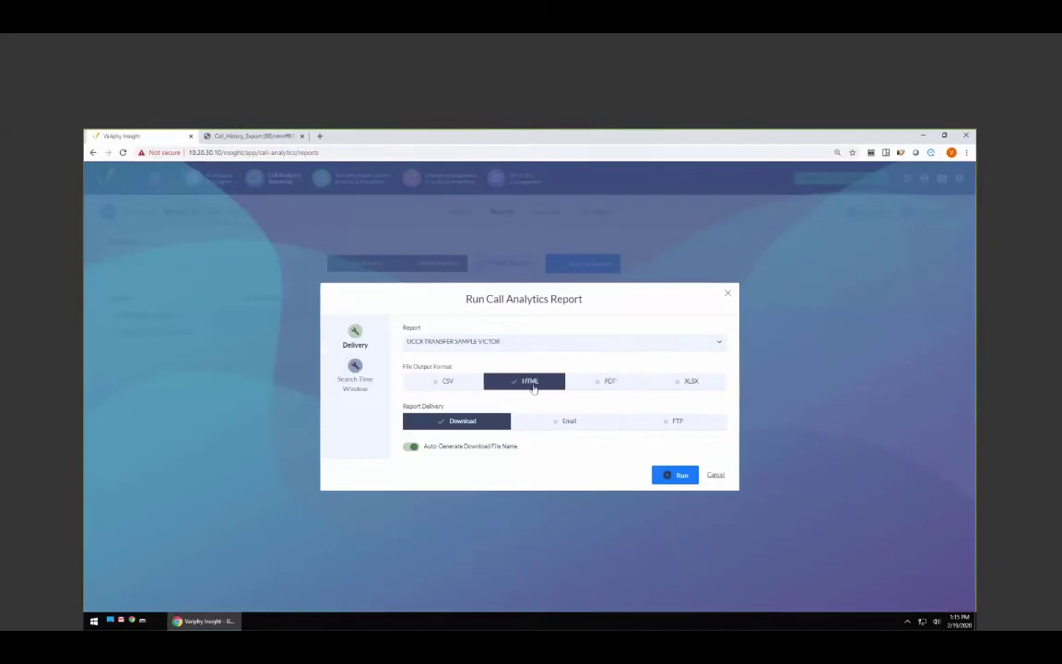
click(668, 474)
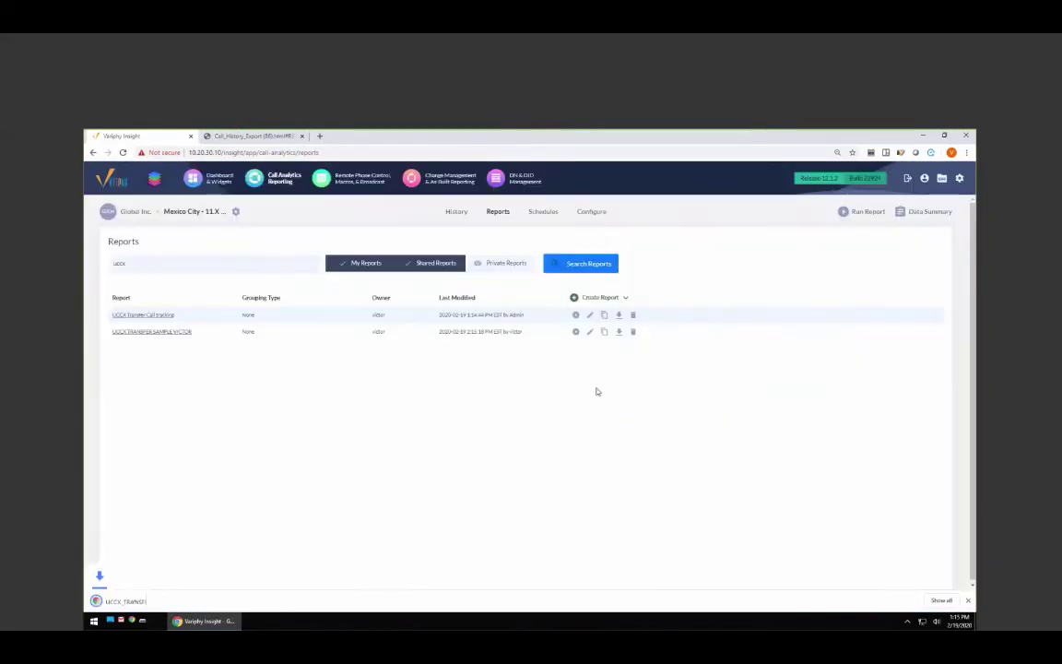
click(124, 600)
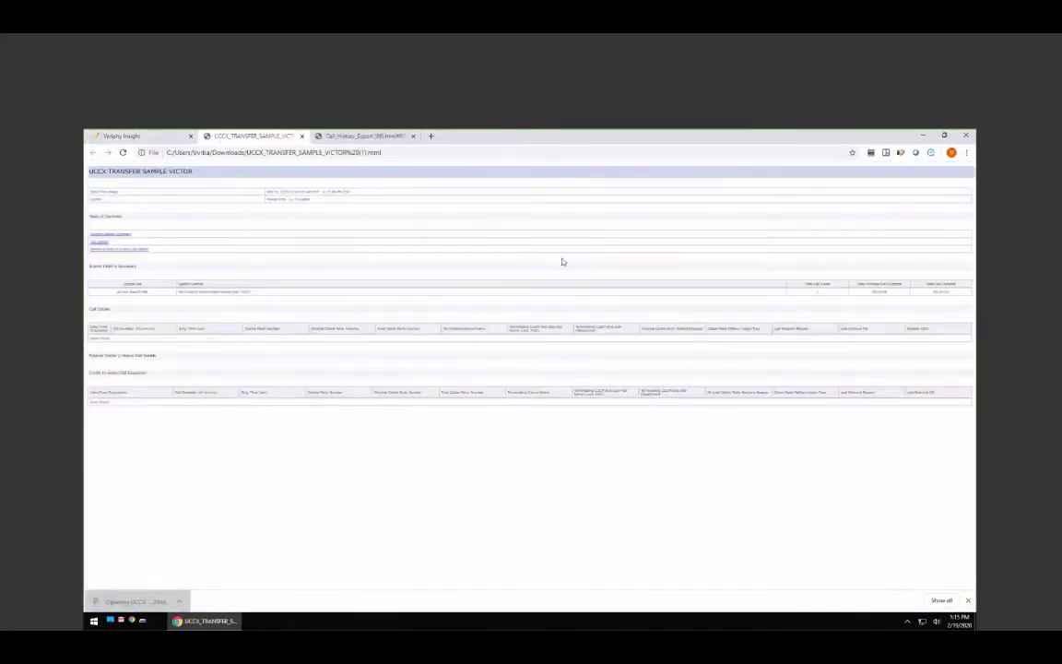
key(ctrl+plus)
key(ctrl+plus)
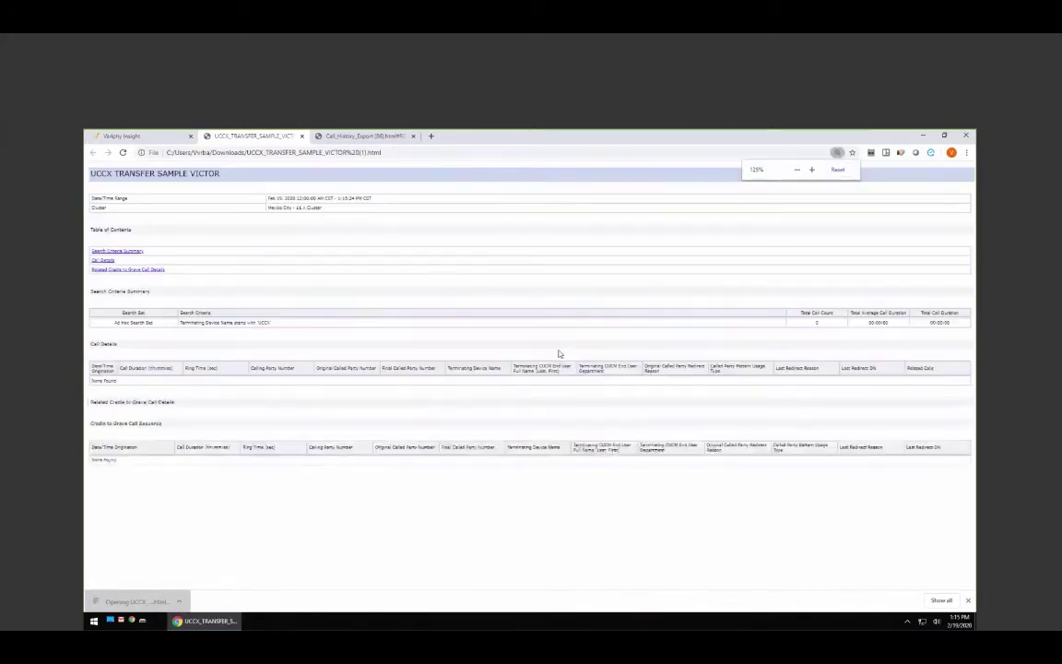
Step: Return to the saved reports and rerun the UCCX TRANSFER SAMPLE report for the Previous Week as an HTML download
click(133, 136)
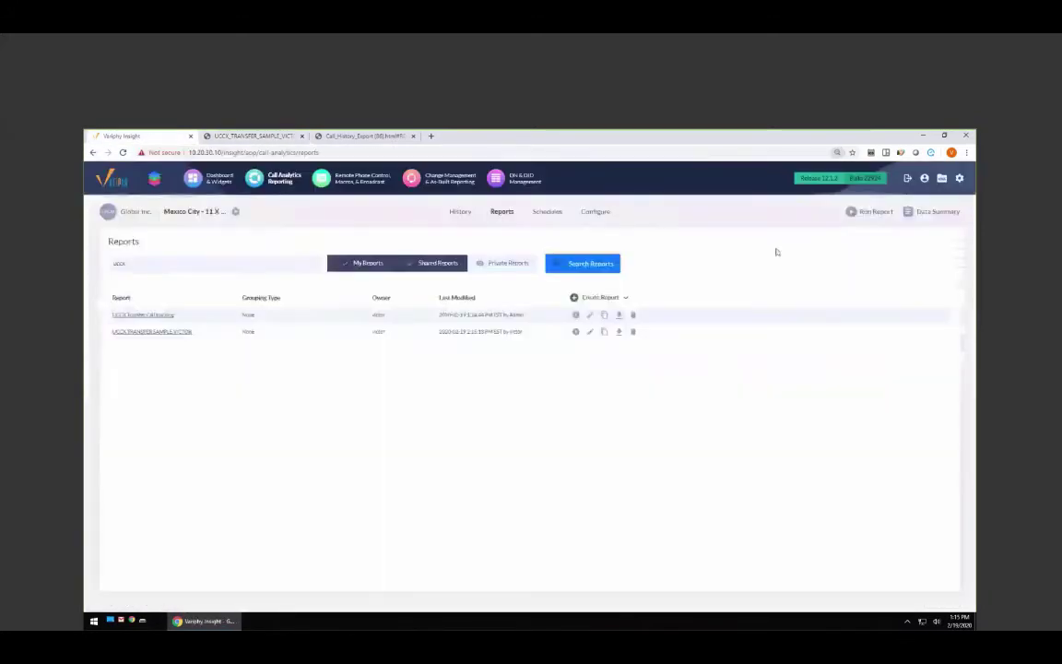
click(575, 332)
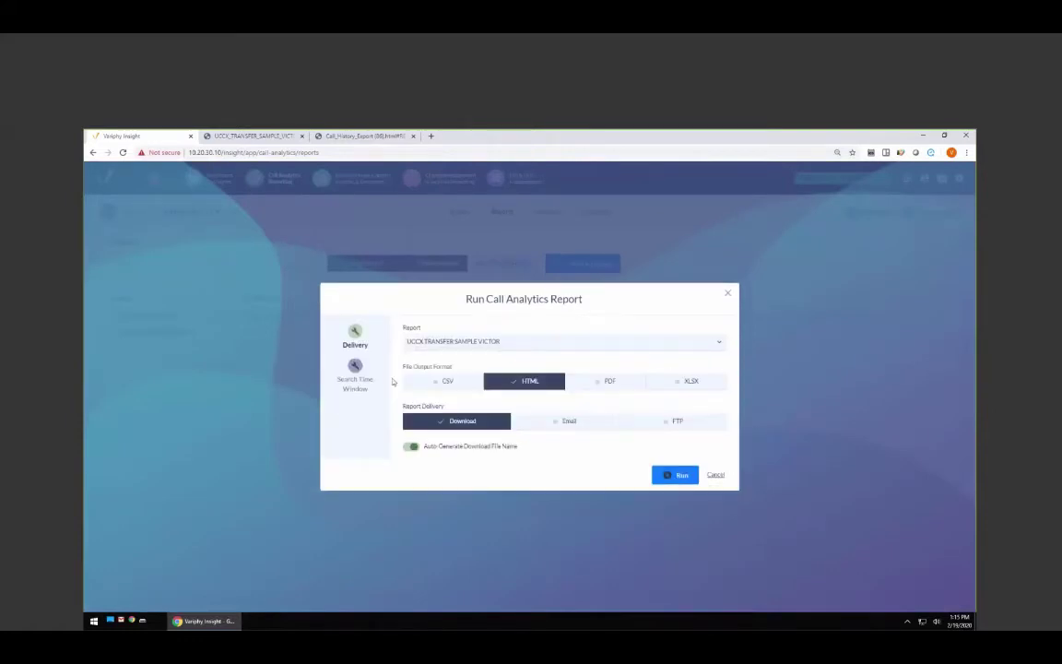
click(385, 373)
click(529, 356)
scroll(636, 403, down, 1)
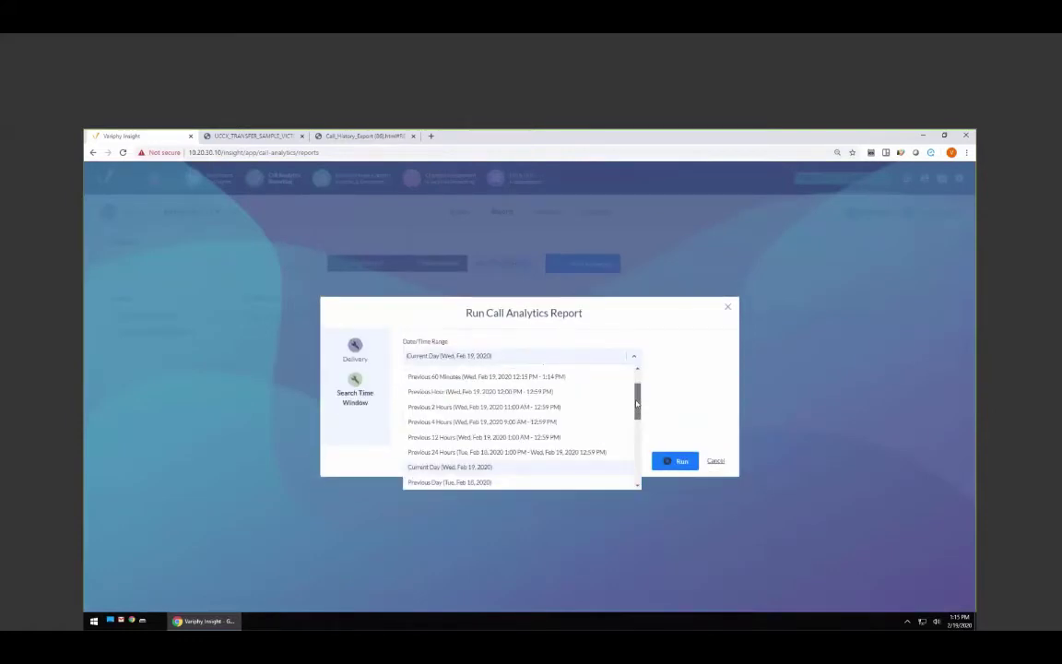
scroll(636, 402, down, 3)
click(600, 439)
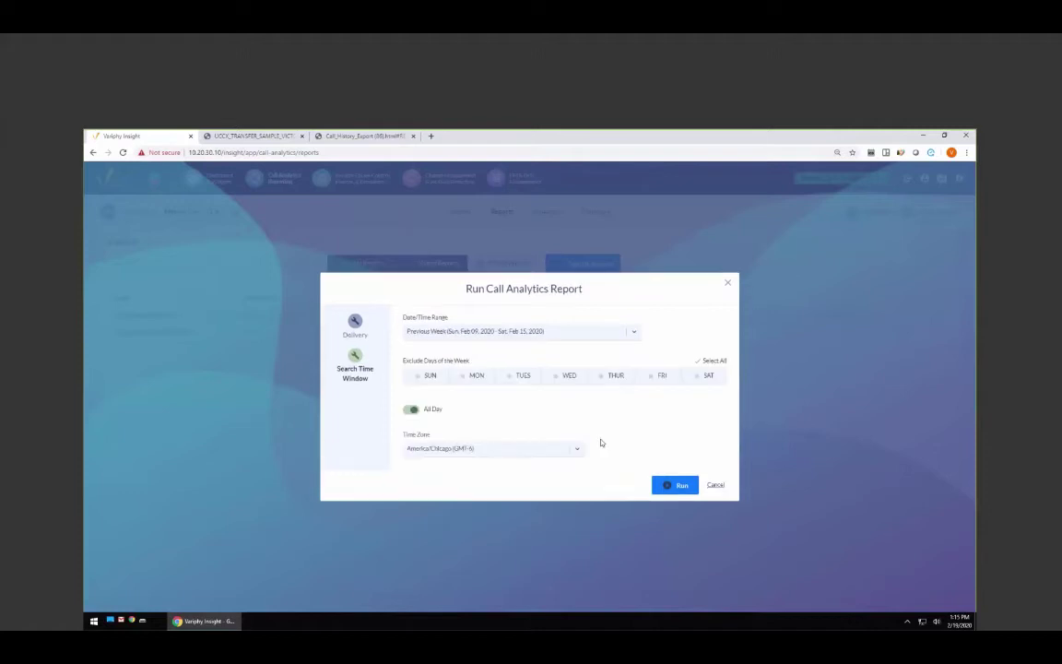
click(678, 486)
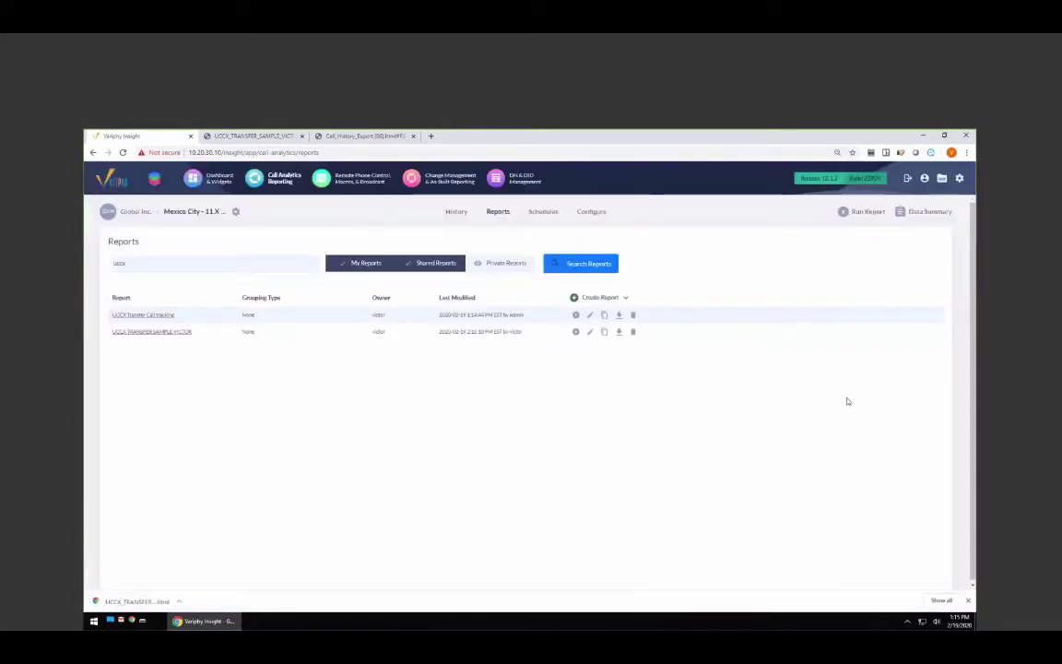
Step: Open the previous week's downloaded report and examine the Agents to Rentals call count and search criteria in the cradle to grave summary
click(157, 601)
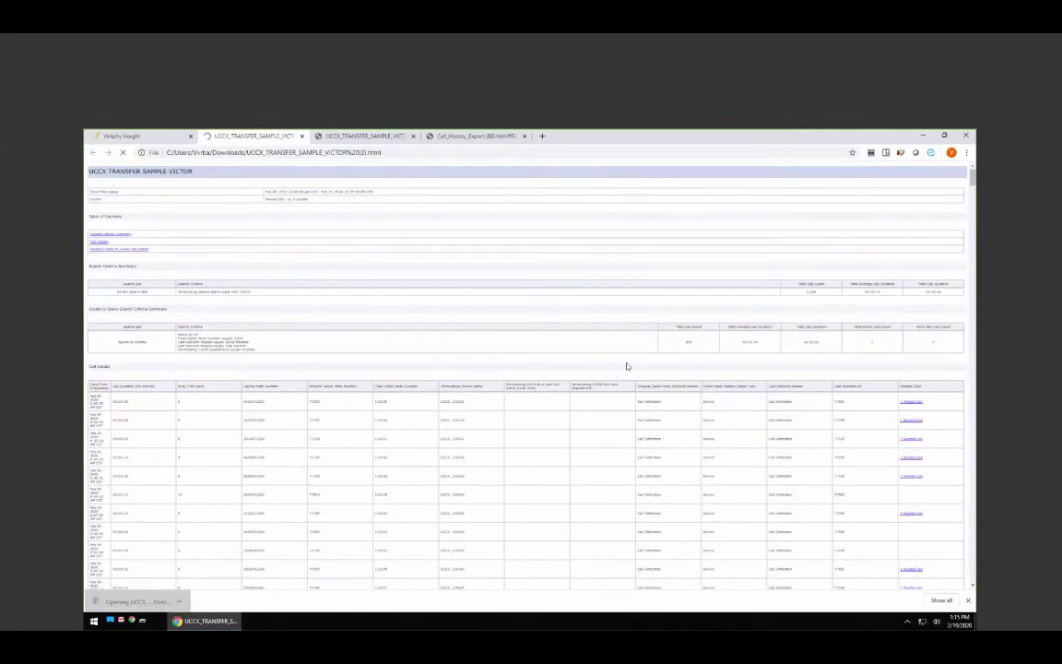
key(ctrl+plus)
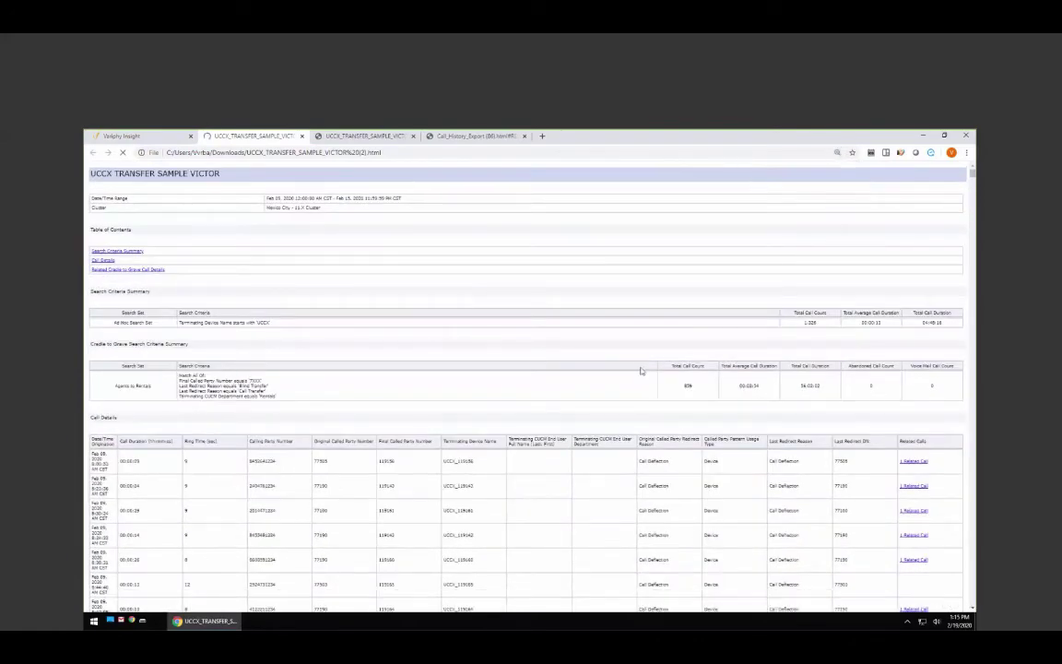
click(687, 385)
drag(287, 401, 180, 374)
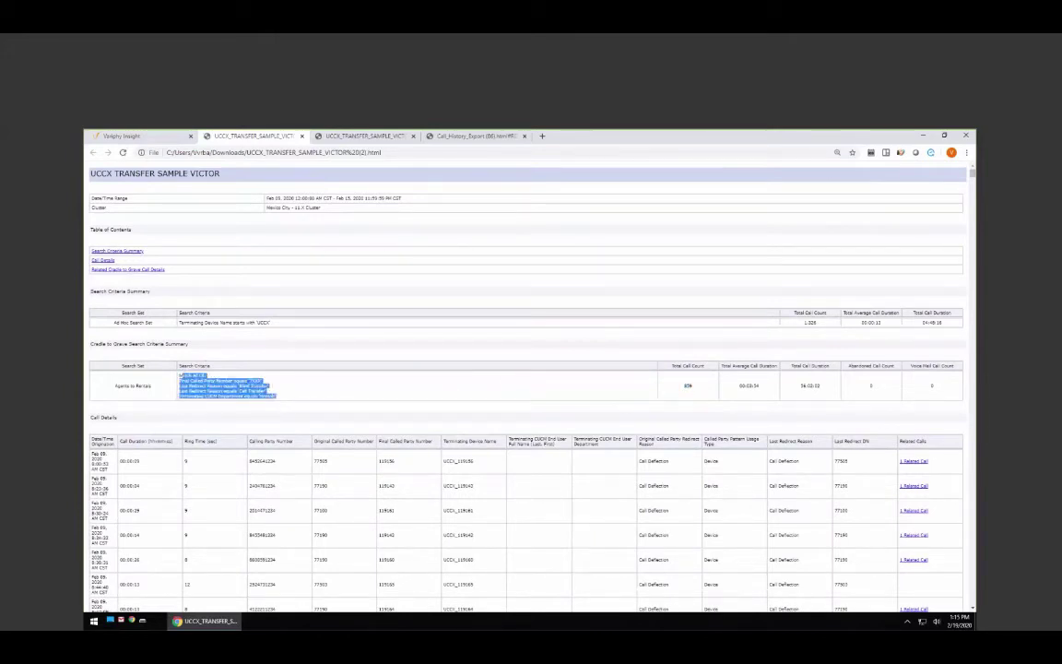
drag(262, 381, 178, 381)
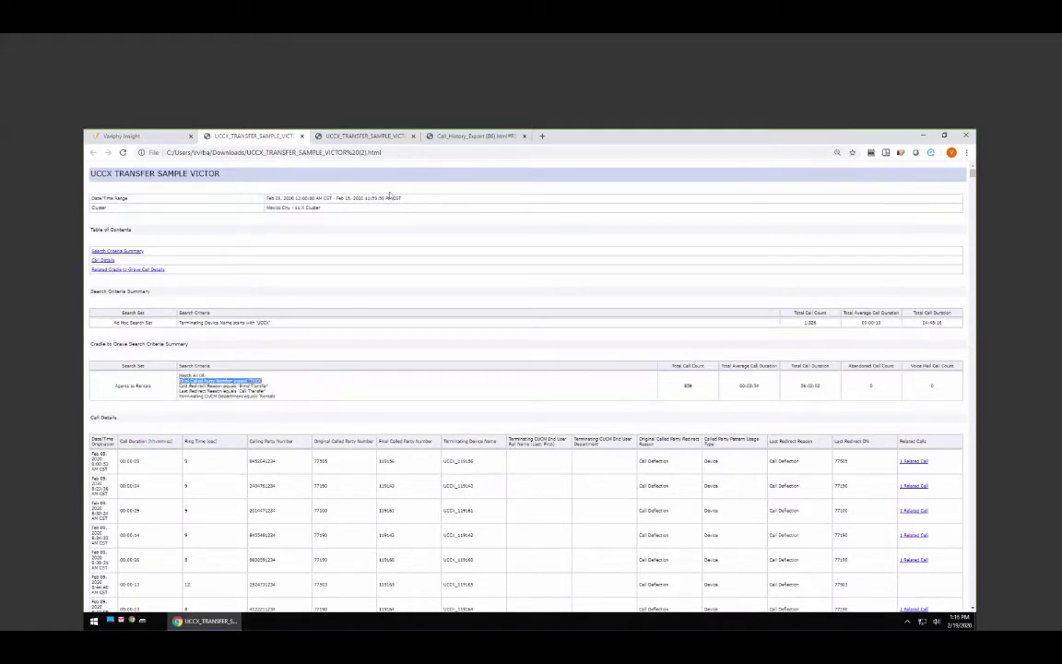
Step: Check the transferred leg's final called party number in call sequence 419 of the call history export, and return to the transfer report
click(448, 139)
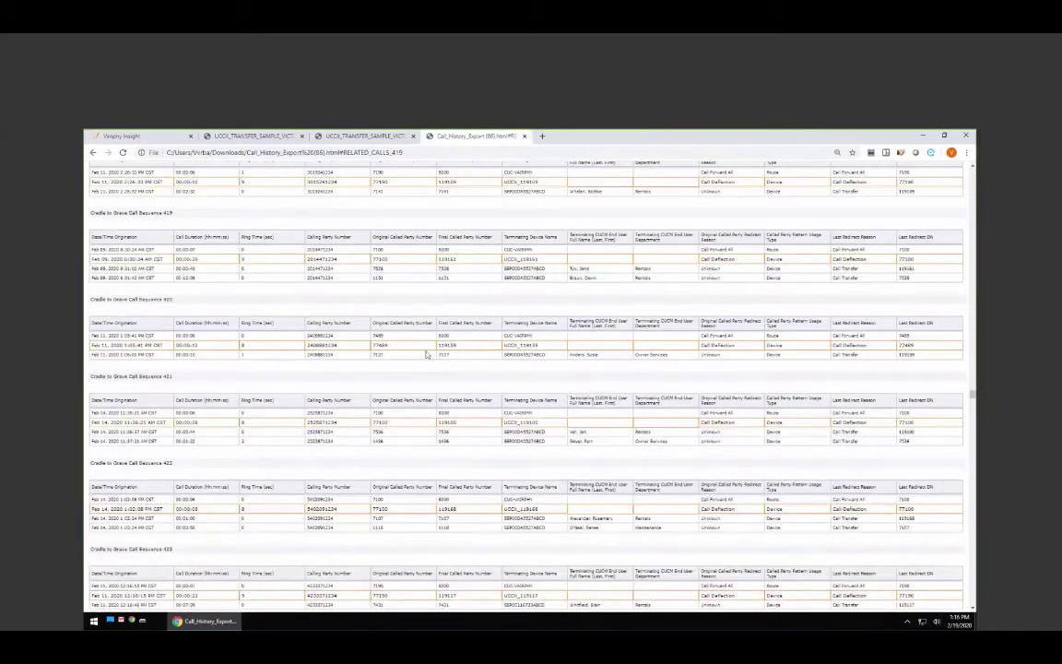
double_click(444, 269)
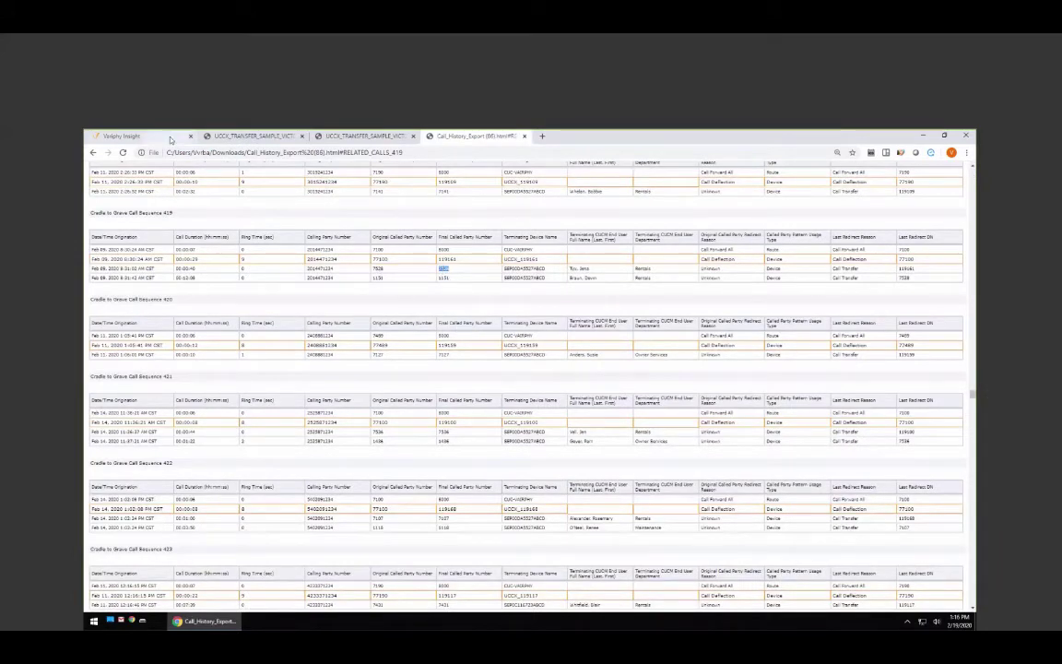
click(245, 138)
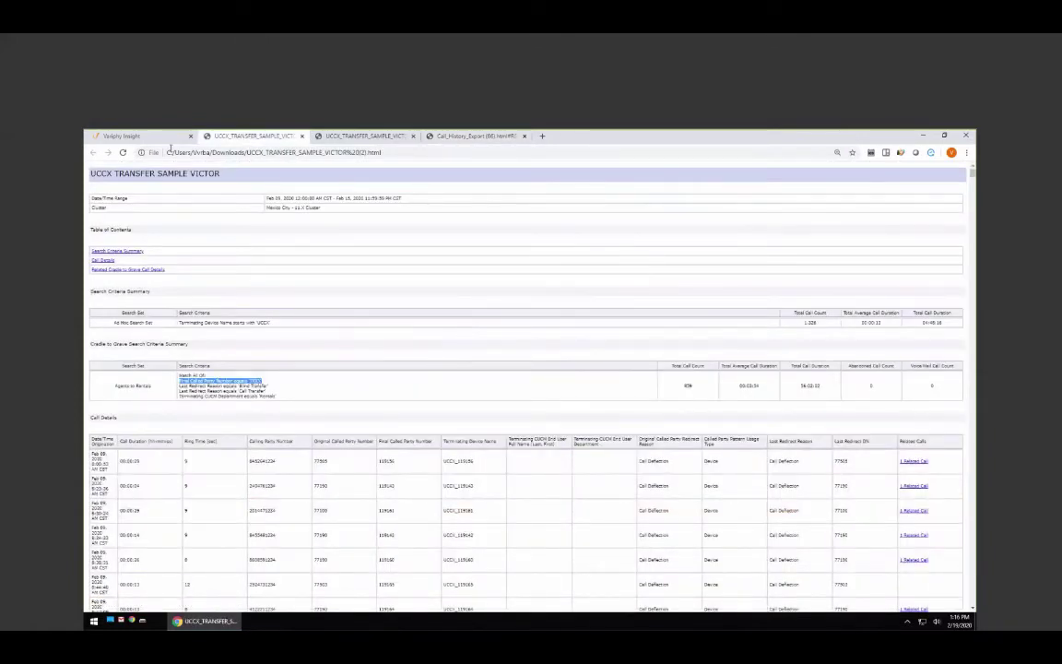
Step: Edit the UCCX TRANSFER SAMPLE report so the cradle to grave Final Called Party Number does not equal 7XXX, and save it
click(120, 135)
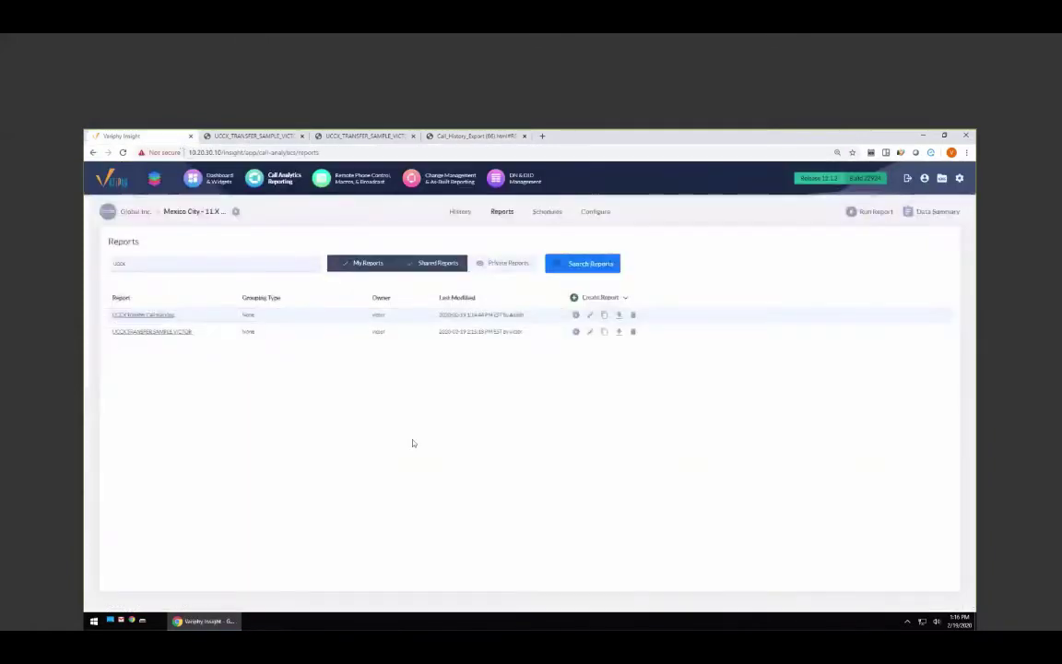
click(589, 331)
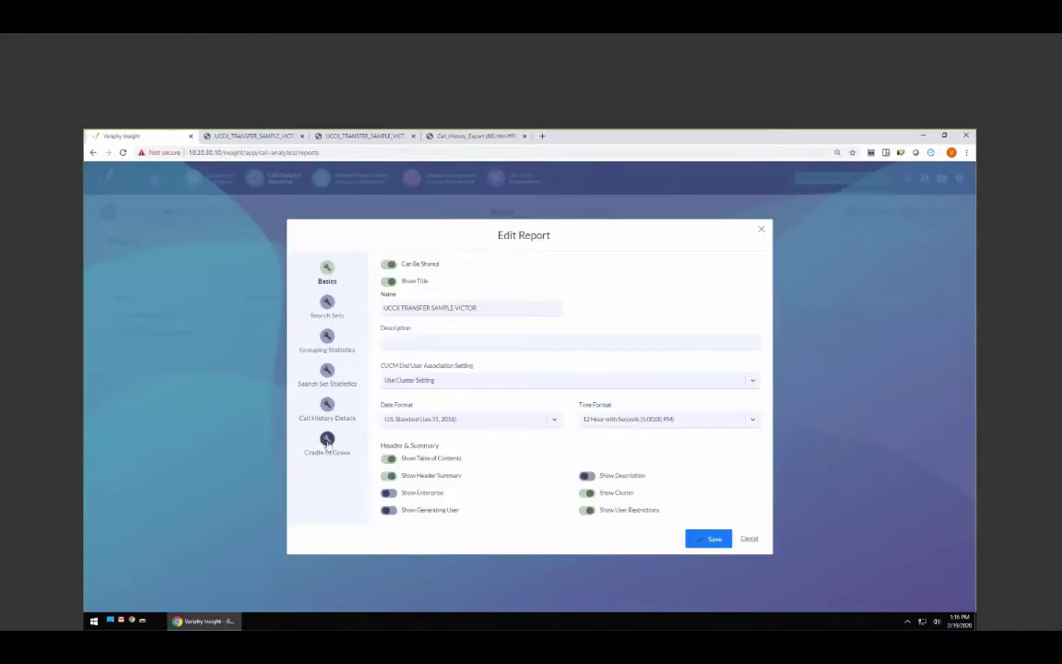
click(327, 405)
click(327, 439)
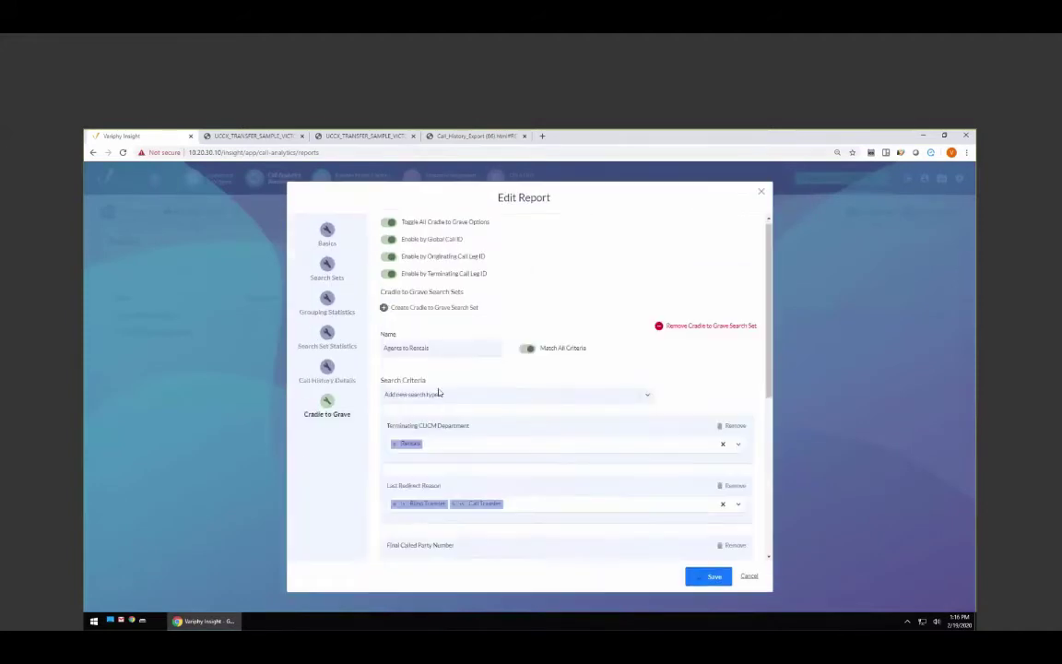
scroll(498, 461, down, 3)
click(456, 427)
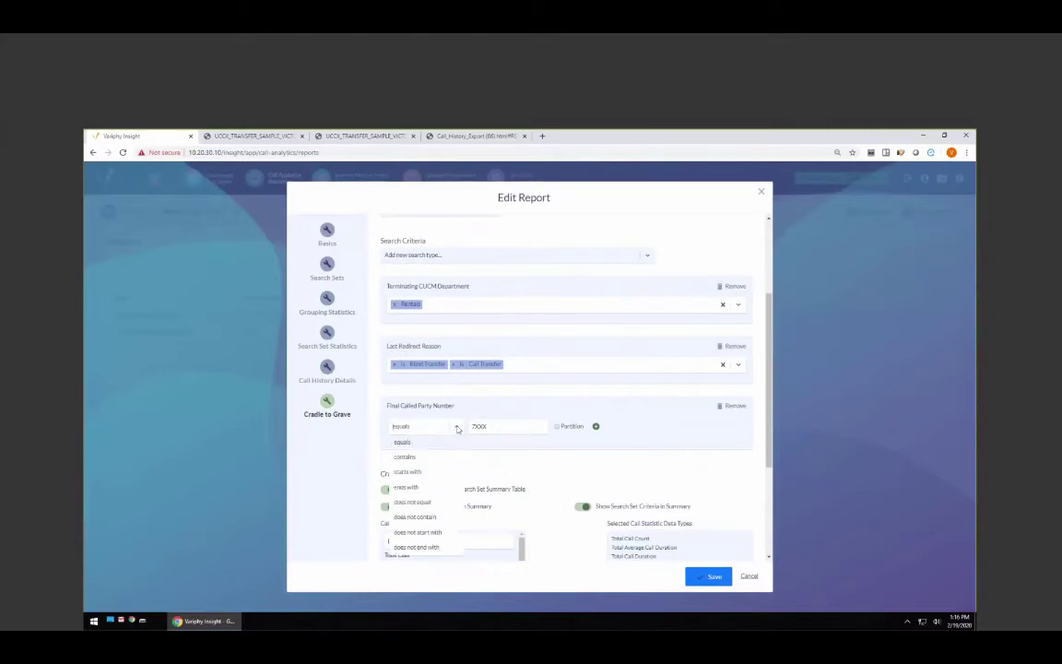
click(415, 501)
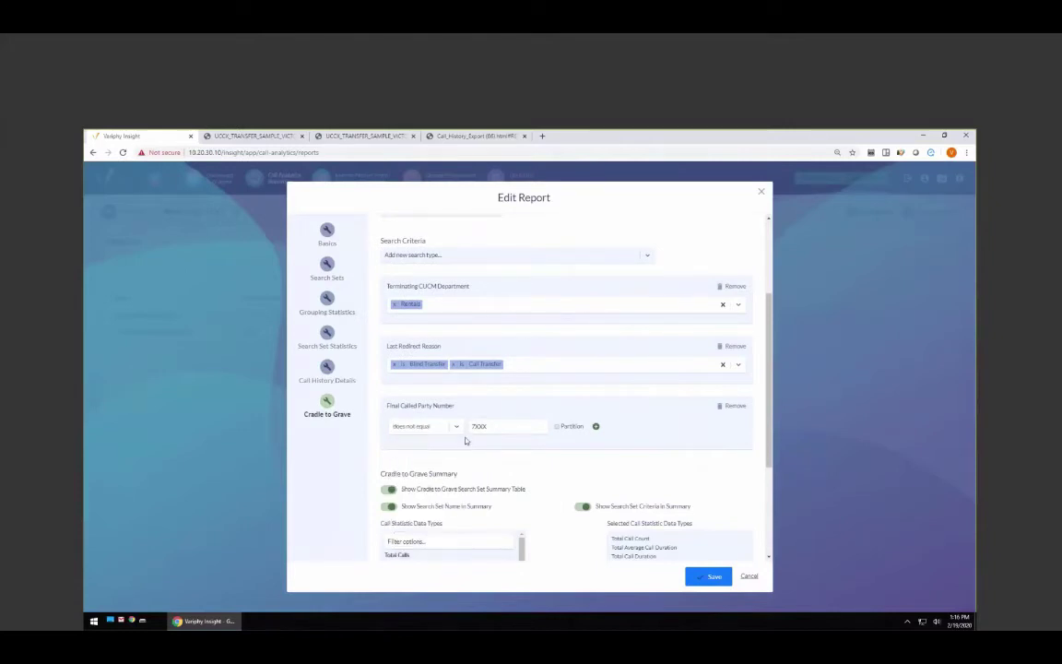
click(700, 576)
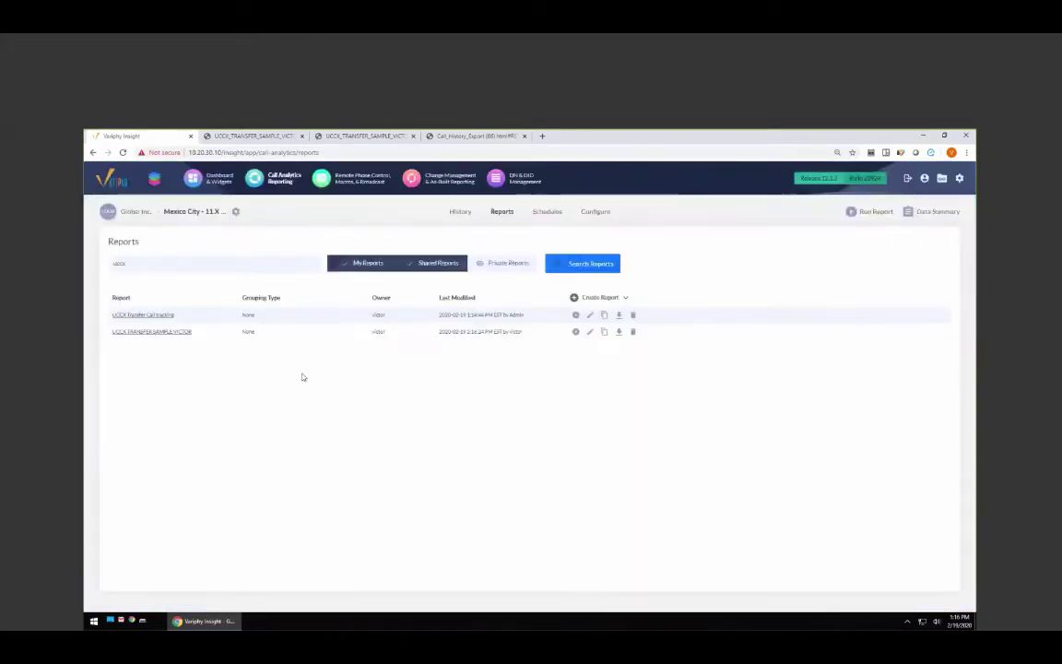
Step: Run the edited UCCX TRANSFER SAMPLE report, open the new HTML download and examine its cradle to grave summary
click(575, 331)
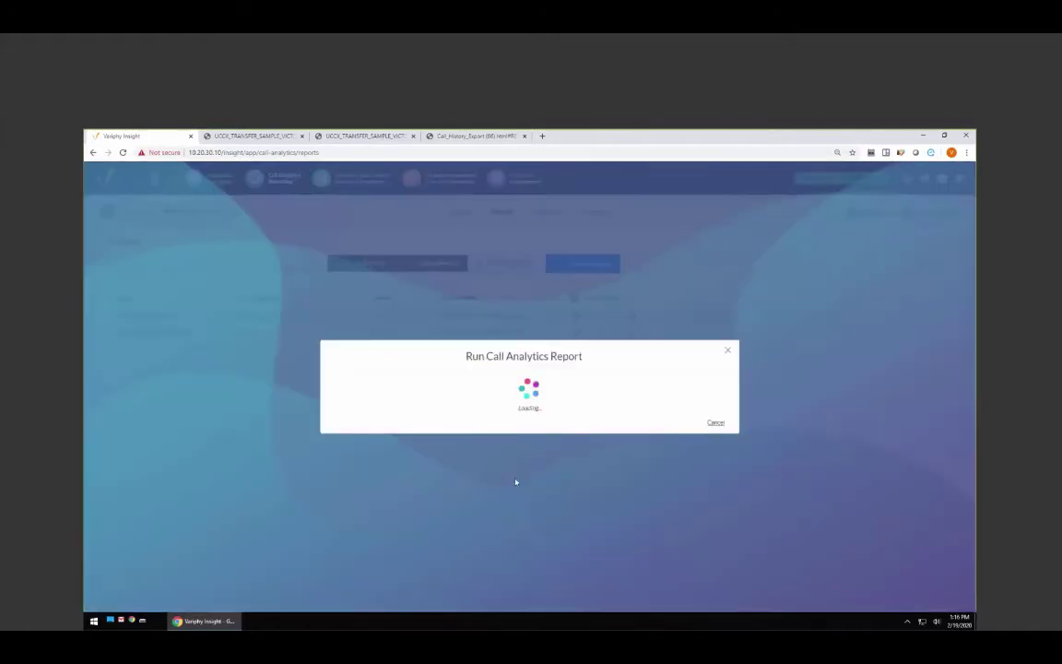
click(679, 475)
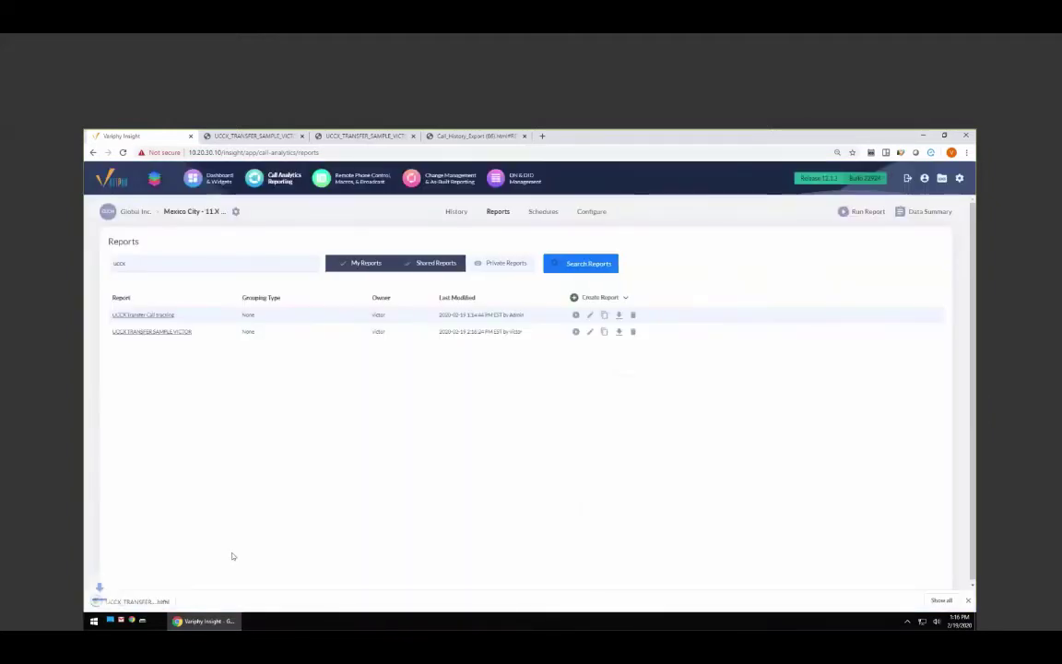
click(130, 601)
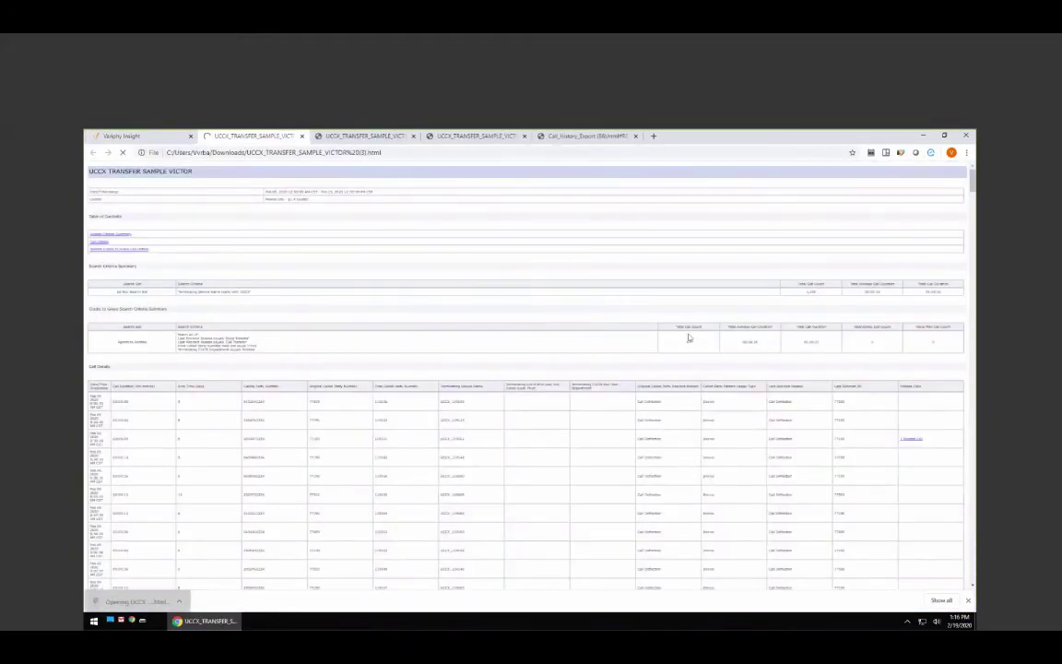
key(ctrl+plus)
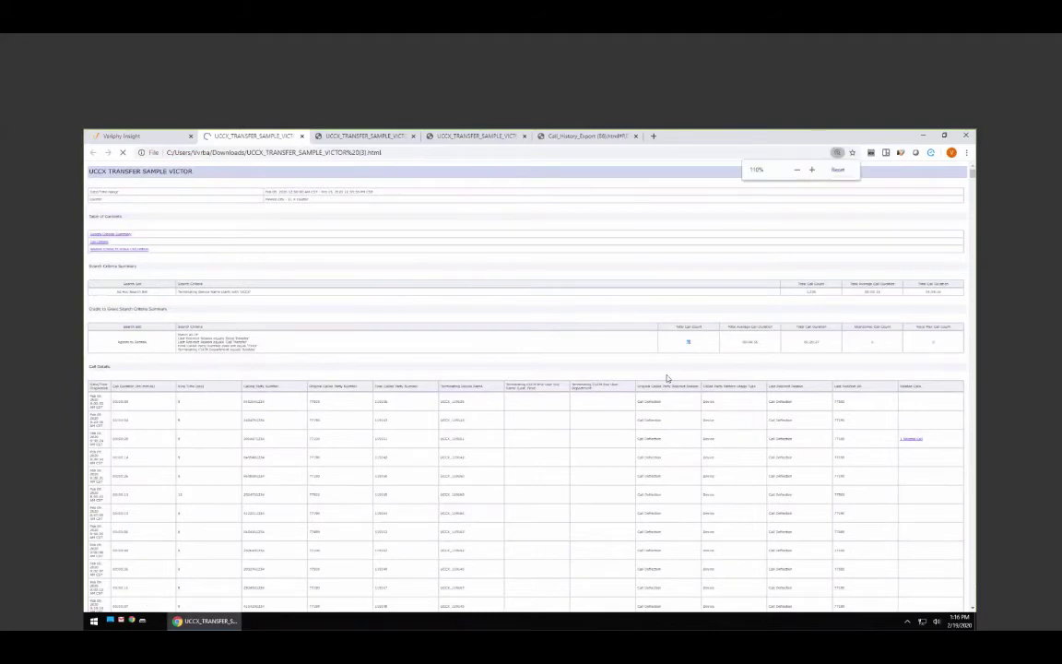
key(ctrl+plus)
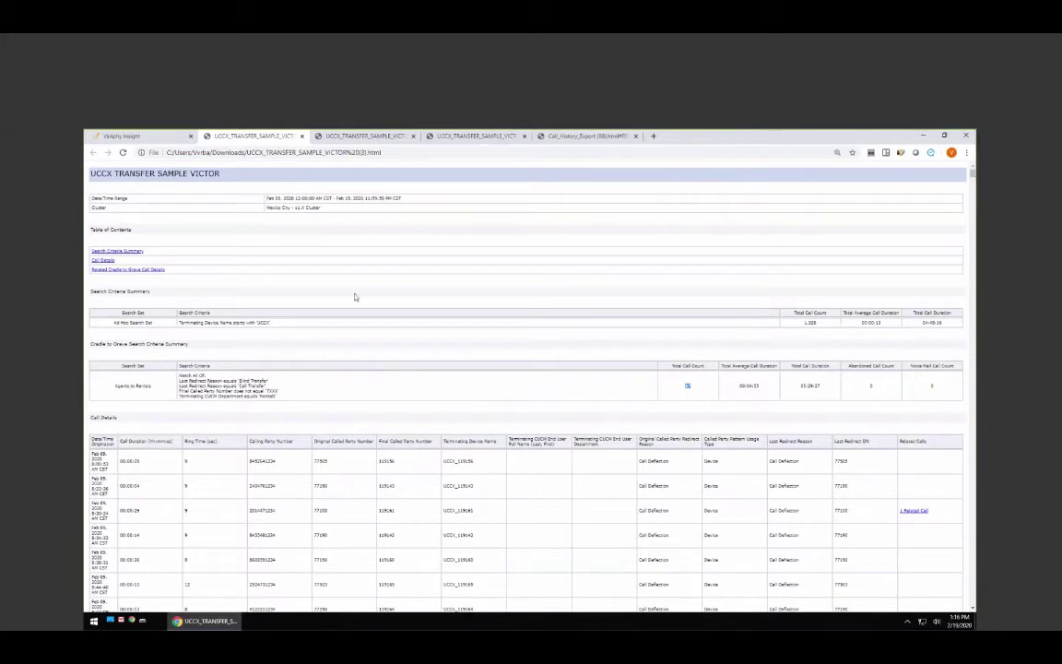
Step: Open the UCCX TRANSFER SAMPLE report for editing and review the criteria of its Agents to Rentals cradle to grave search set
click(156, 138)
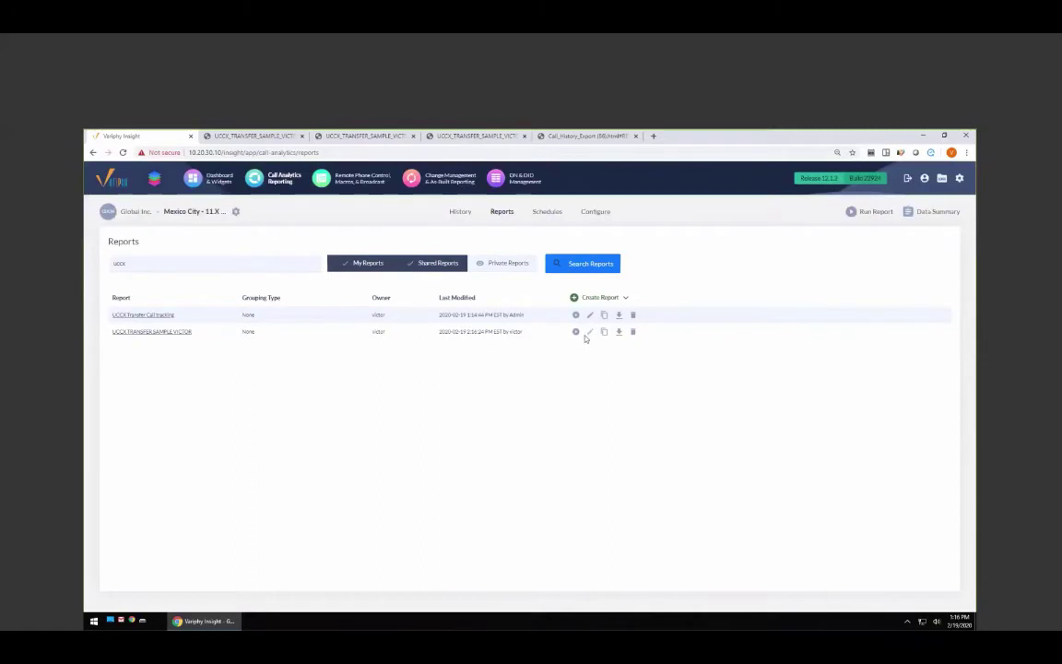
click(588, 333)
click(328, 442)
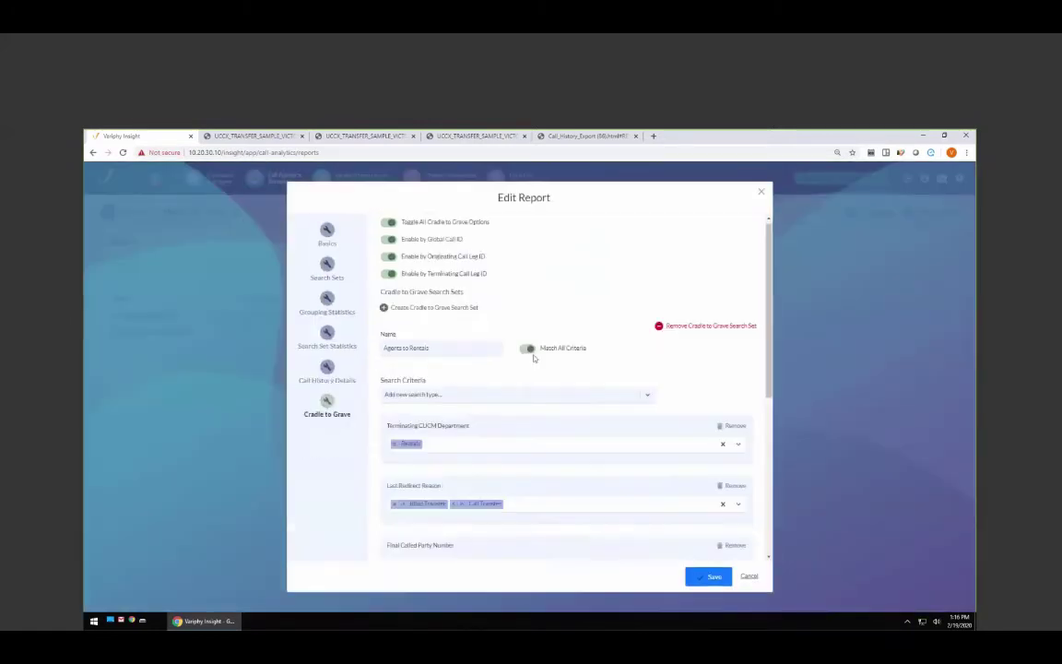
scroll(608, 434, down, 1)
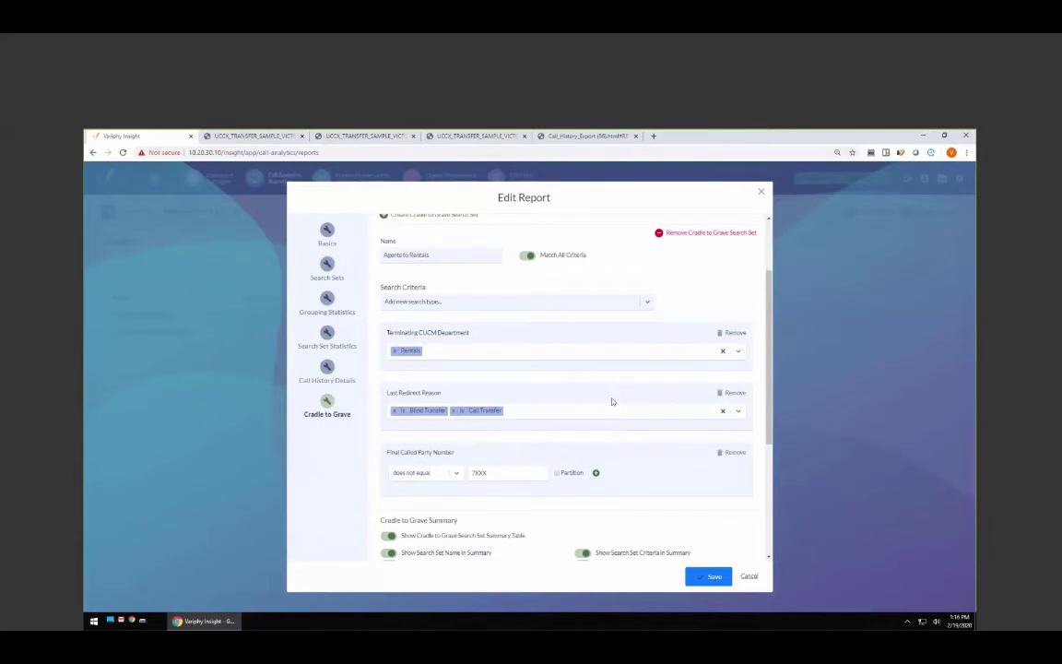
scroll(611, 401, up, 1)
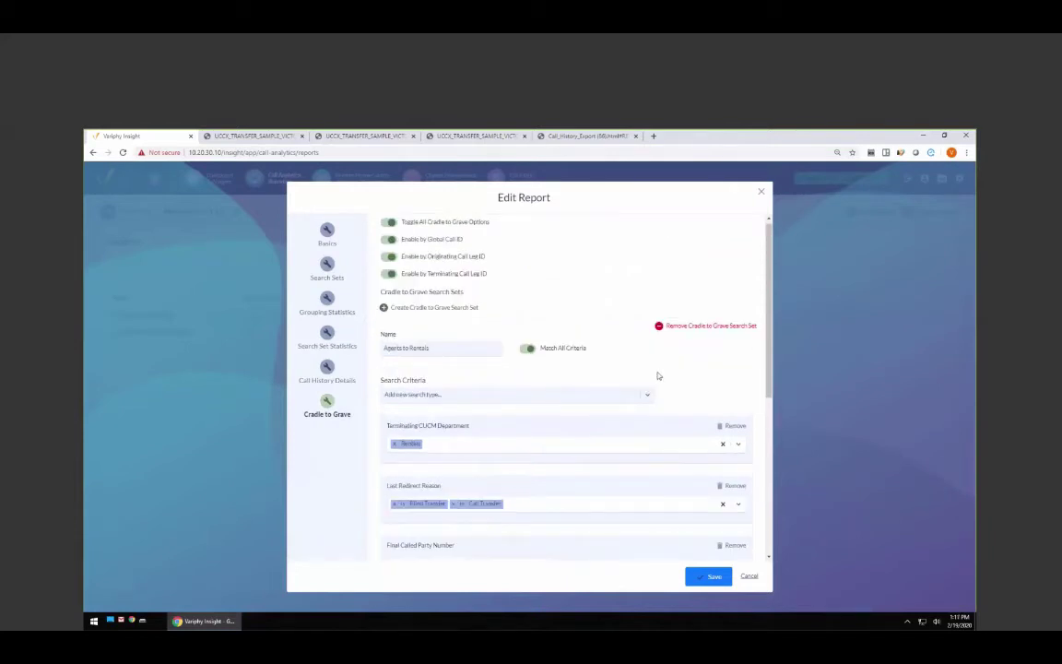
scroll(673, 383, down, 1)
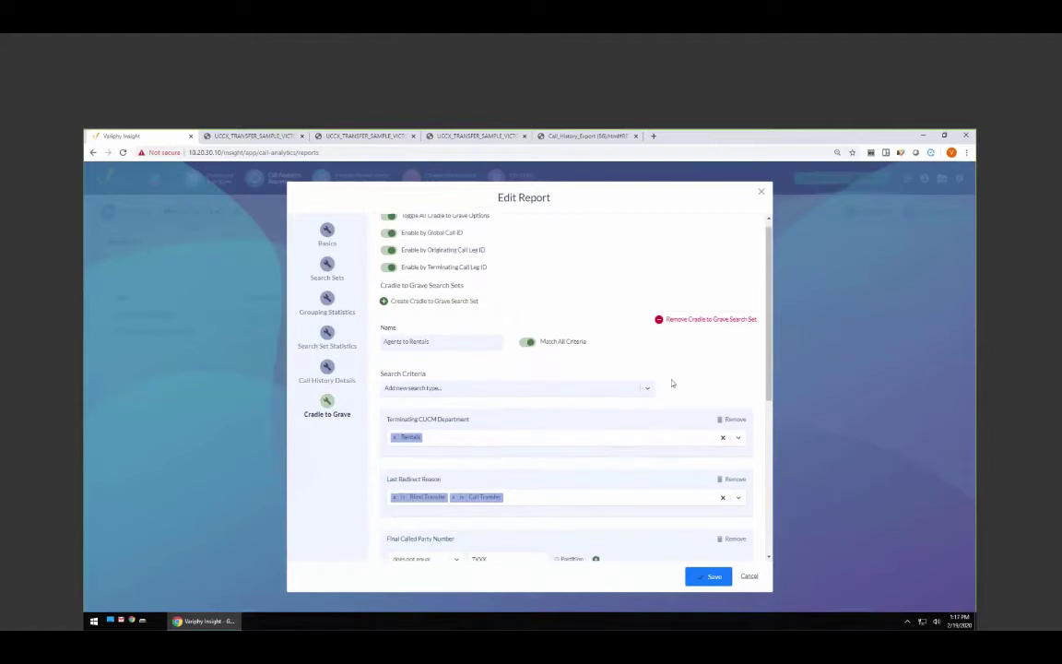
scroll(672, 382, down, 2)
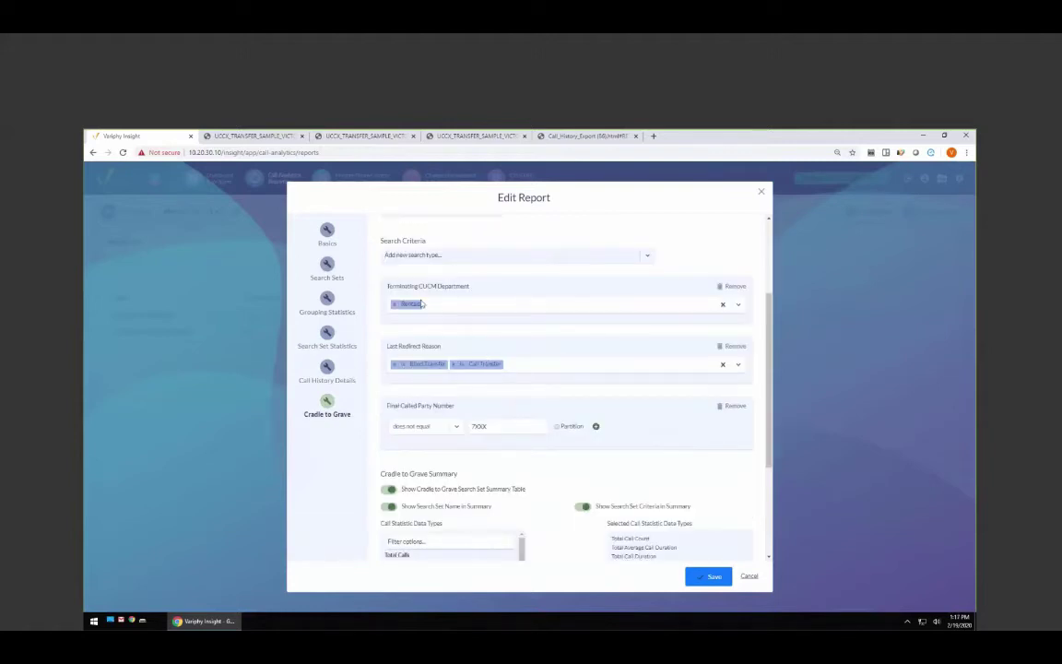
scroll(545, 344, up, 2)
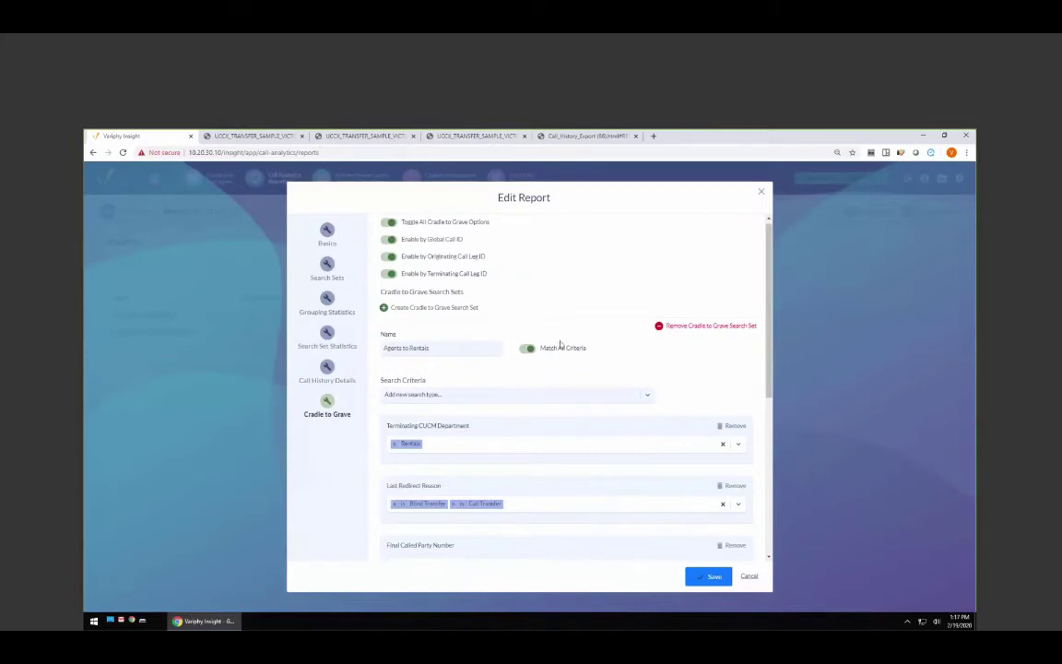
Step: Create a second cradle to grave search set named "Agents Back to Queue"
click(449, 311)
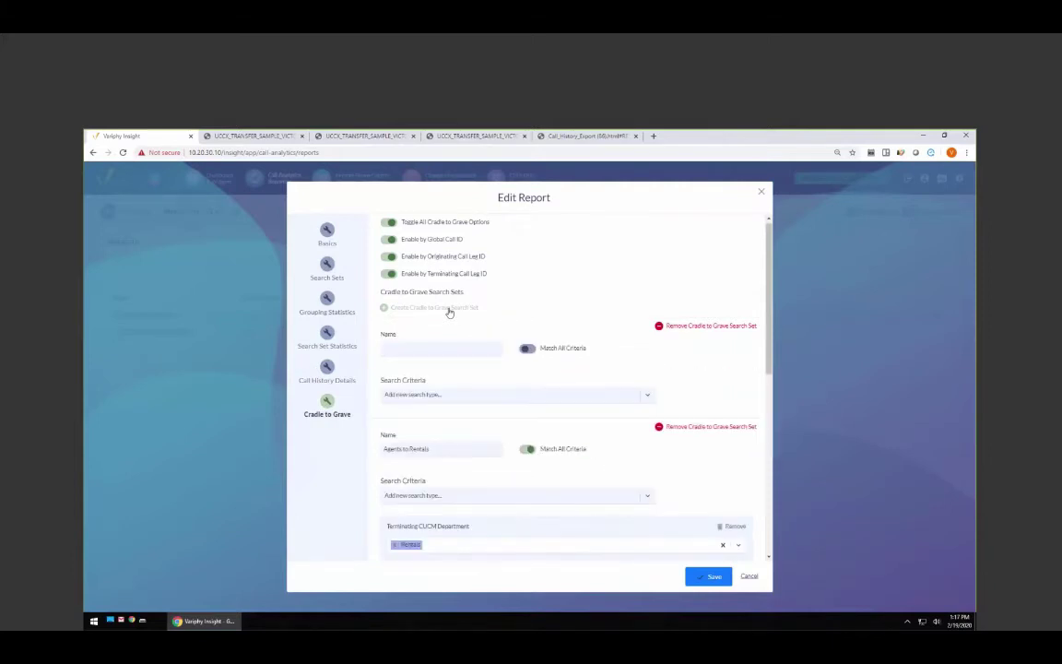
scroll(561, 429, down, 2)
scroll(561, 429, up, 2)
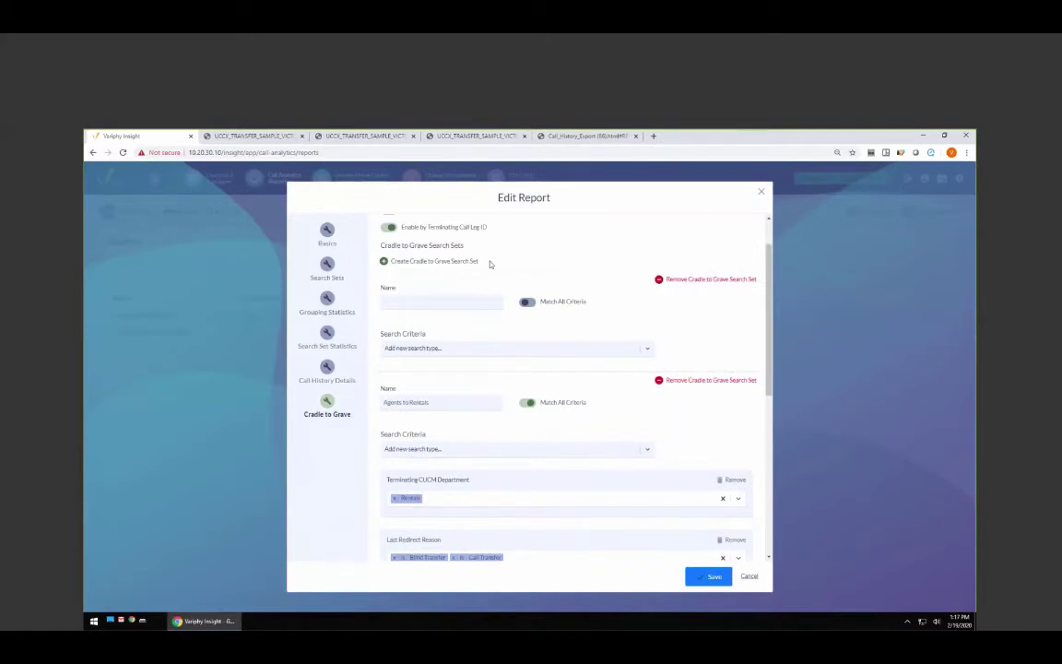
drag(449, 403, 384, 403)
click(494, 302)
text(Agen)
text(ts t)
text(o)
text(o)
text( Queue)
click(472, 348)
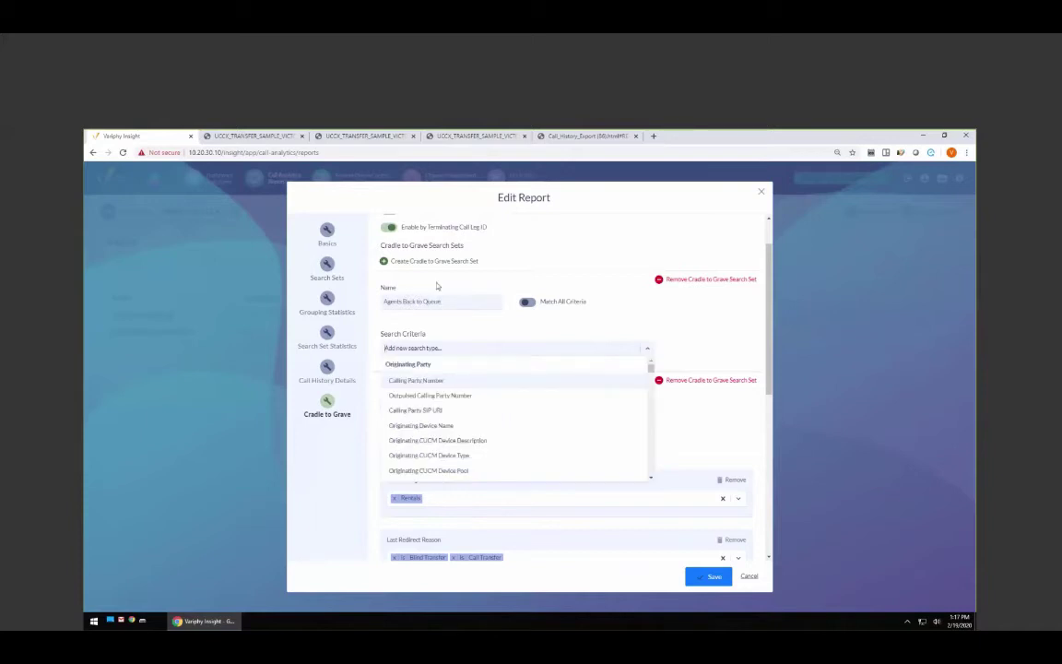
Step: Find cradle to grave call sequence 430 in the call history export and examine the terminating device names of its UCCX legs
click(267, 137)
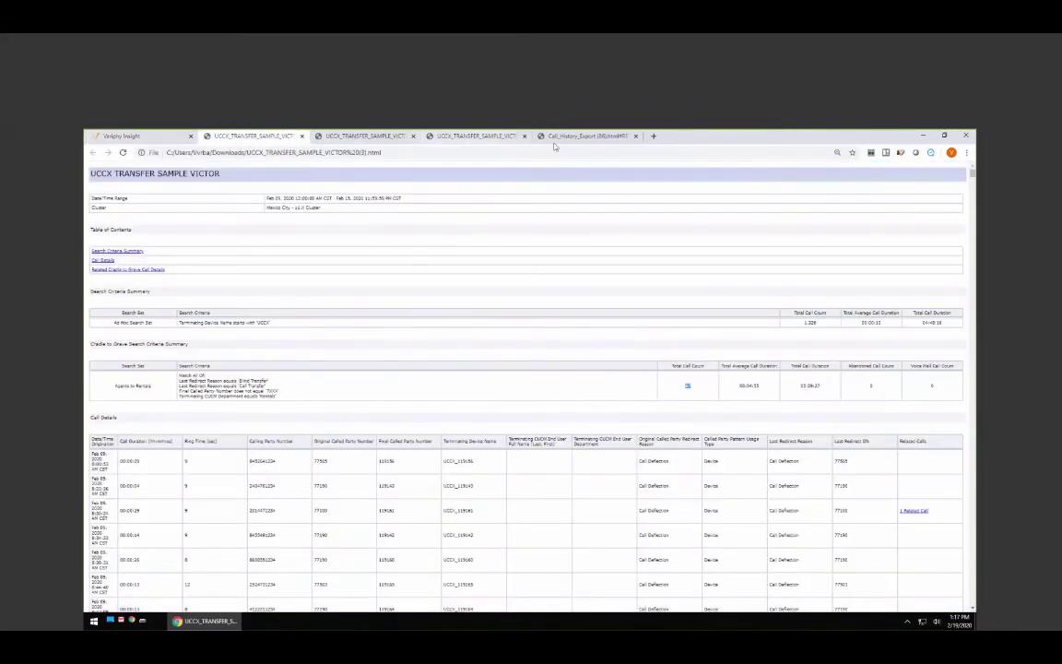
click(587, 137)
scroll(735, 305, down, 5)
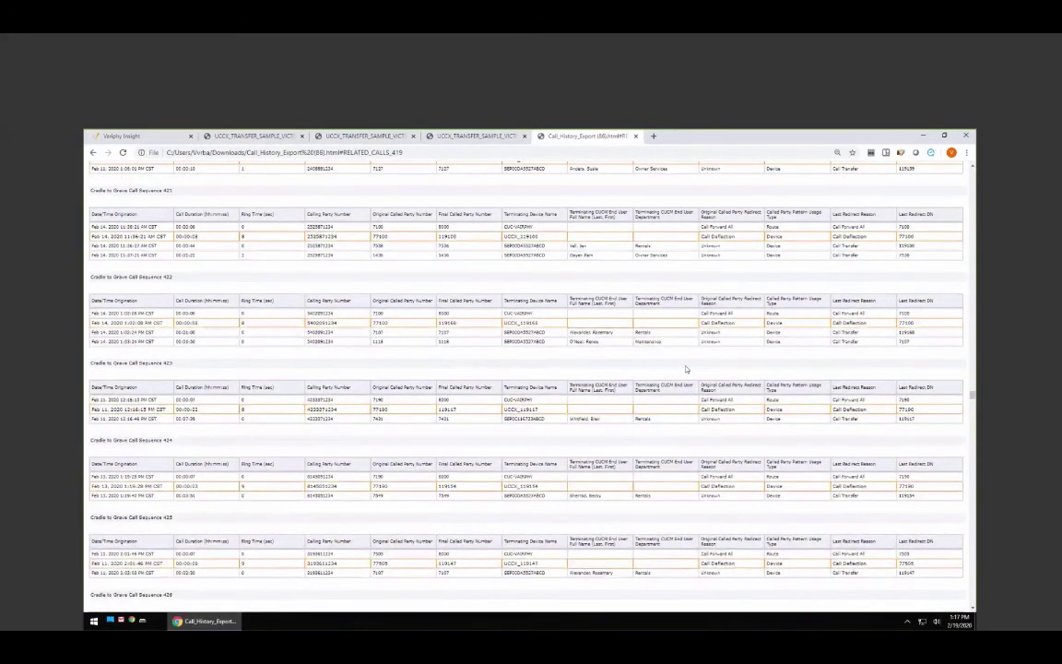
scroll(687, 369, down, 10)
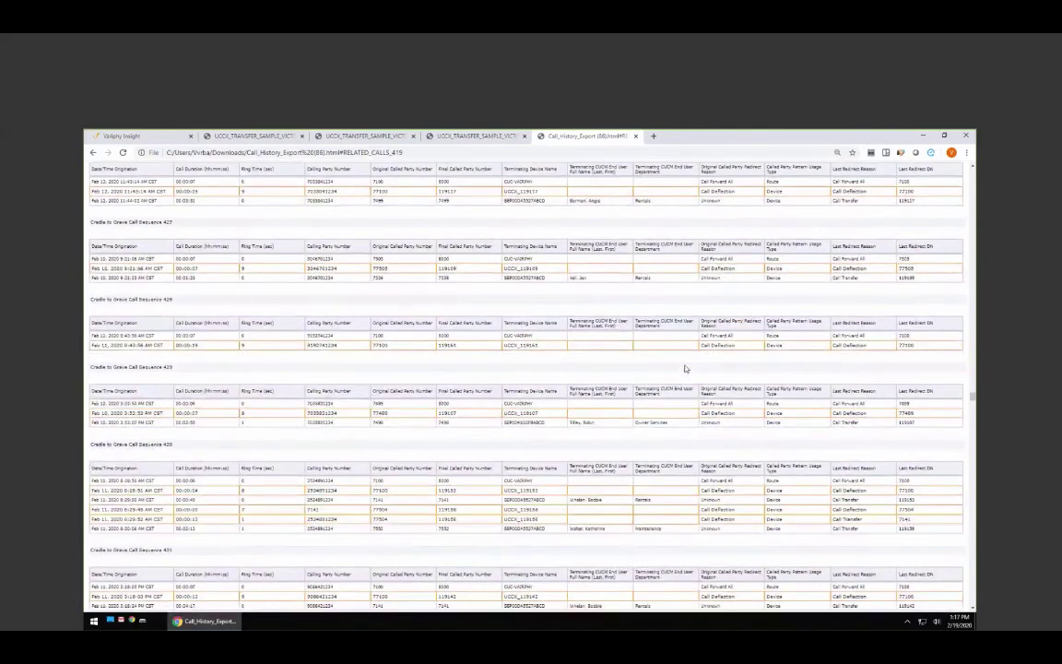
scroll(514, 390, down, 1)
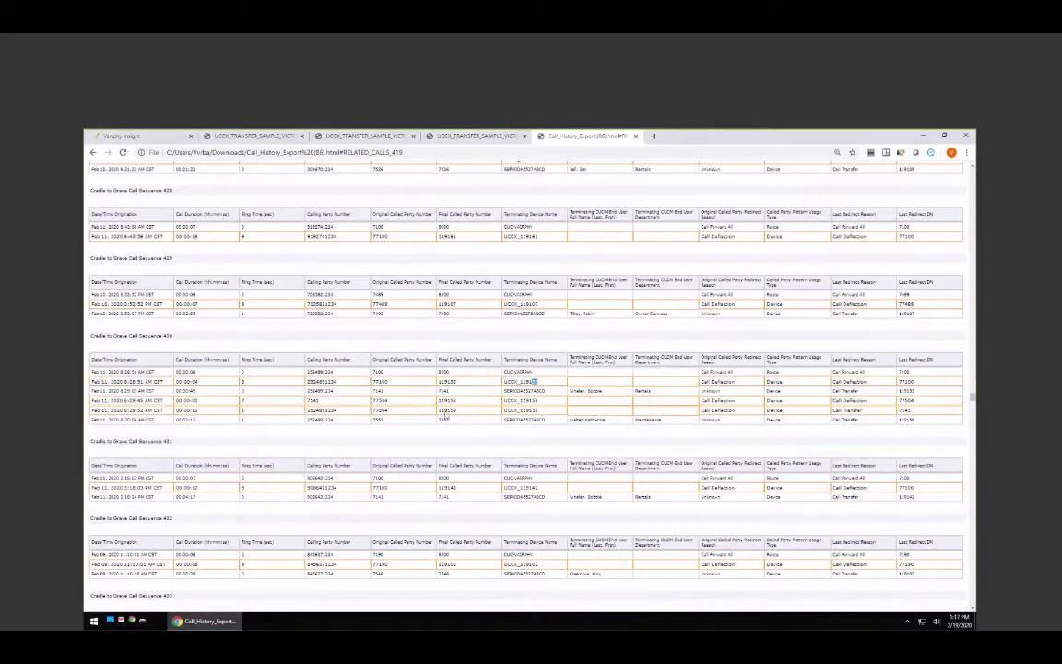
double_click(522, 381)
click(523, 402)
double_click(521, 410)
double_click(520, 381)
double_click(520, 409)
double_click(507, 382)
double_click(532, 410)
click(469, 391)
Step: Check the last redirect reasons of the UCCX legs in call sequence 430, browse the following sequences and return to the report editor
triple_click(864, 358)
triple_click(862, 381)
triple_click(521, 409)
triple_click(846, 410)
scroll(834, 434, down, 2)
scroll(834, 434, down, 8)
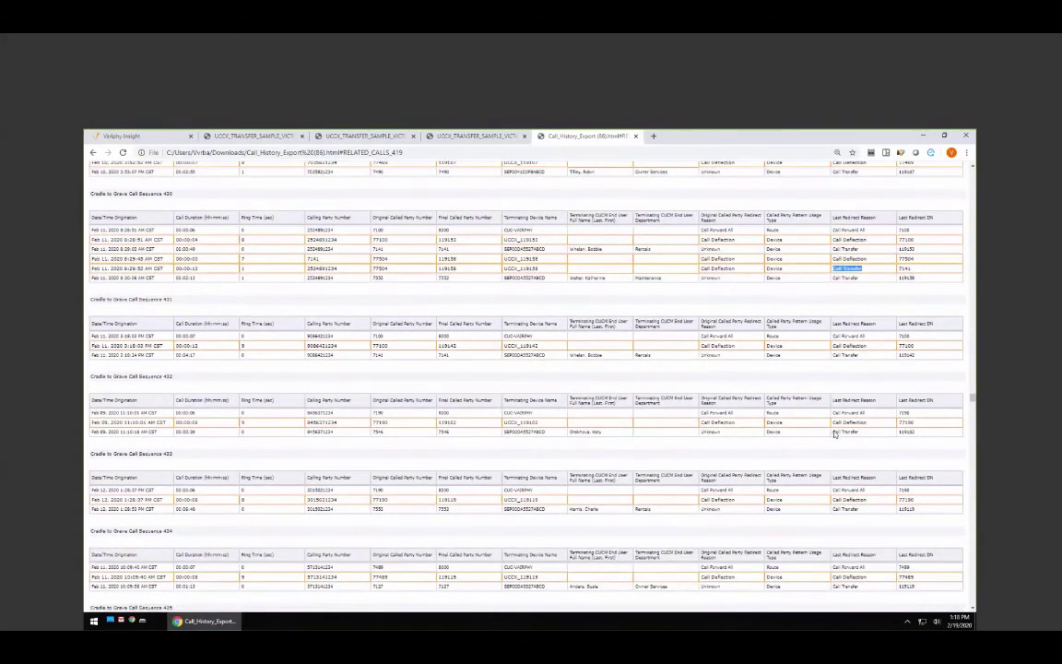
scroll(834, 434, down, 10)
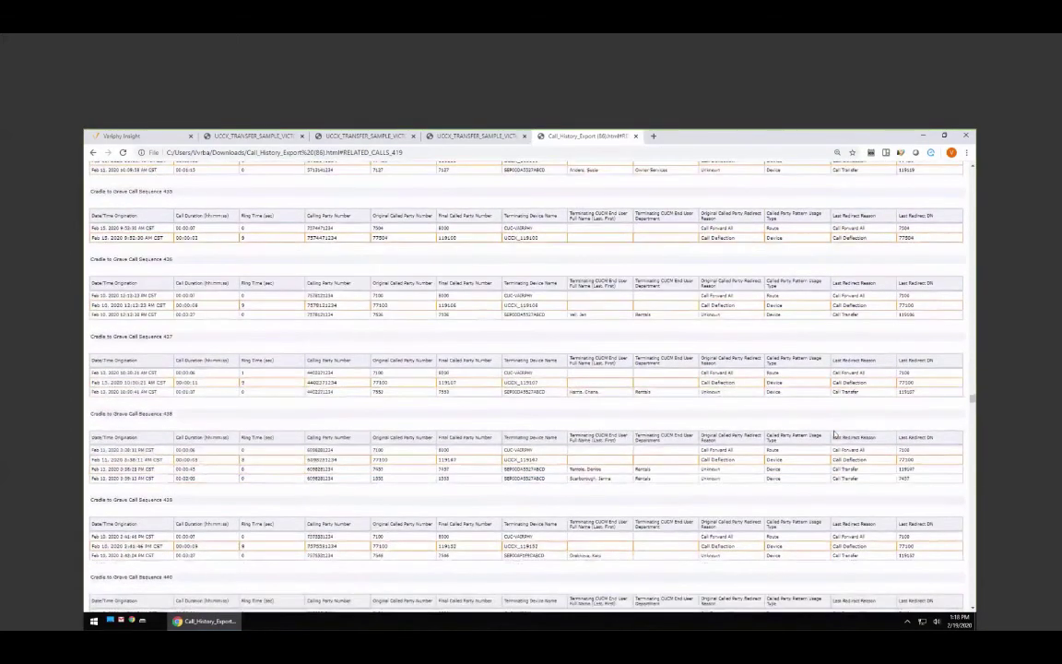
scroll(835, 434, down, 12)
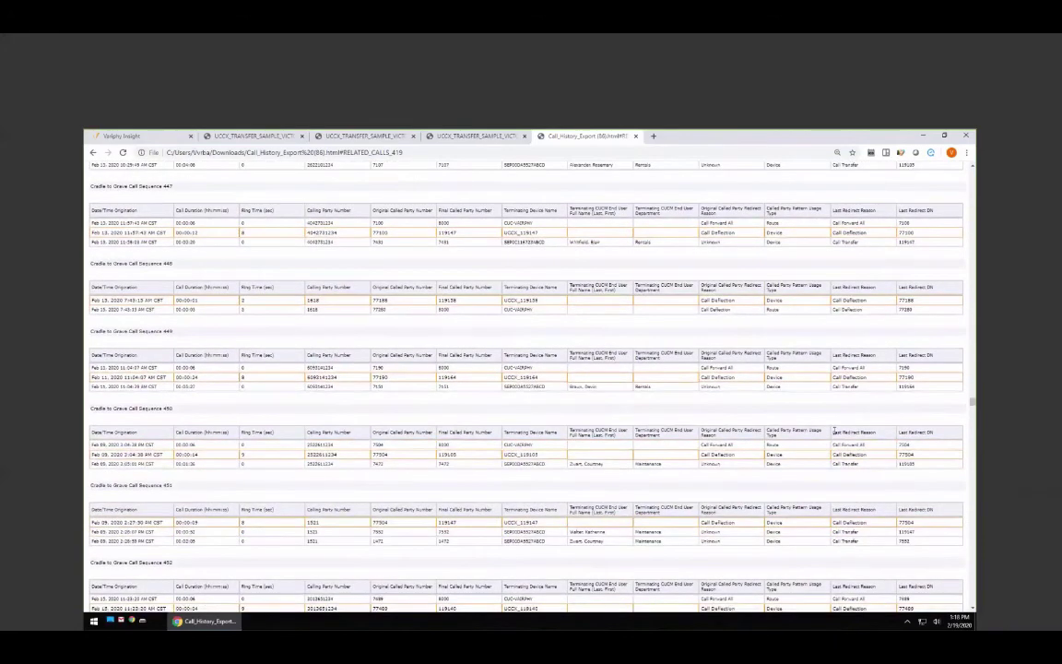
scroll(834, 434, down, 1)
key(ctrl+1)
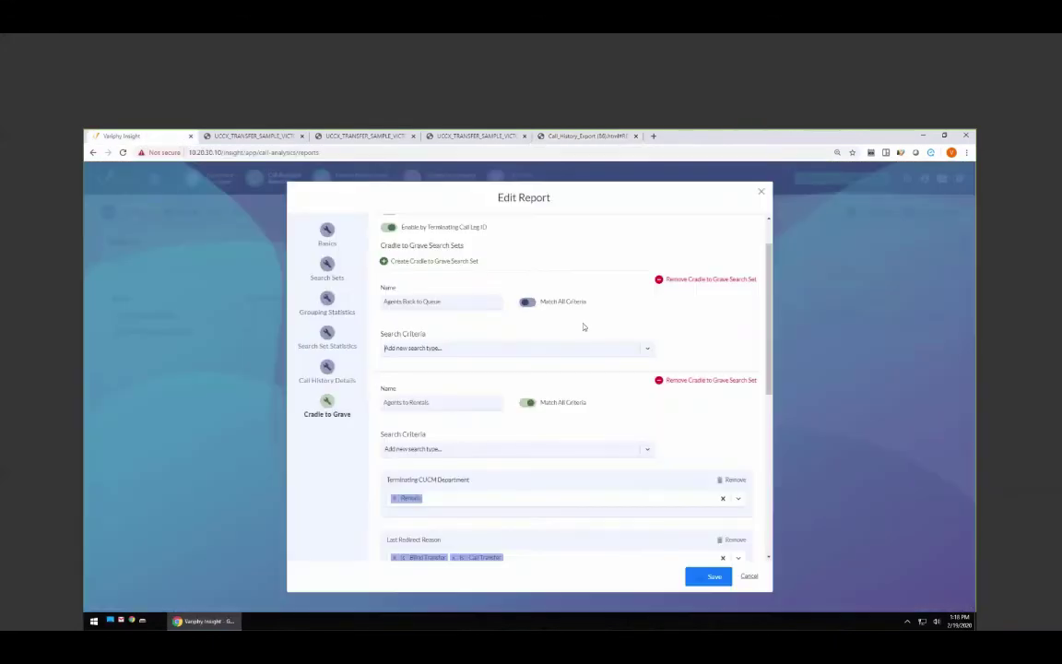
Step: Add a Terminating Device Name criterion to the Agents Back to Queue search set and define it as starts with UCCX
click(486, 354)
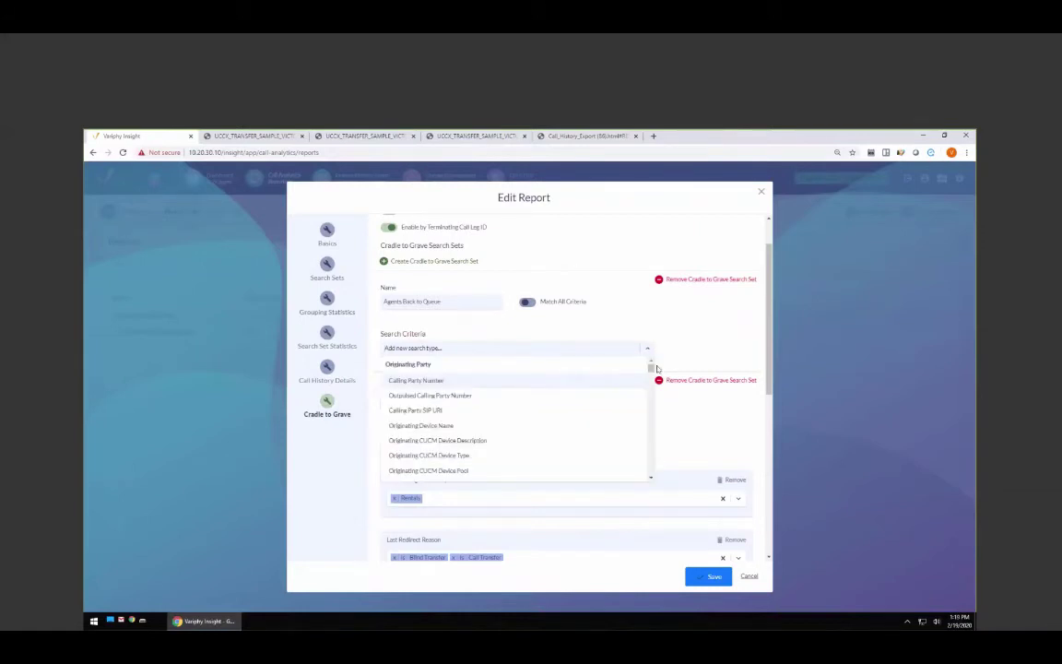
drag(654, 369, 646, 397)
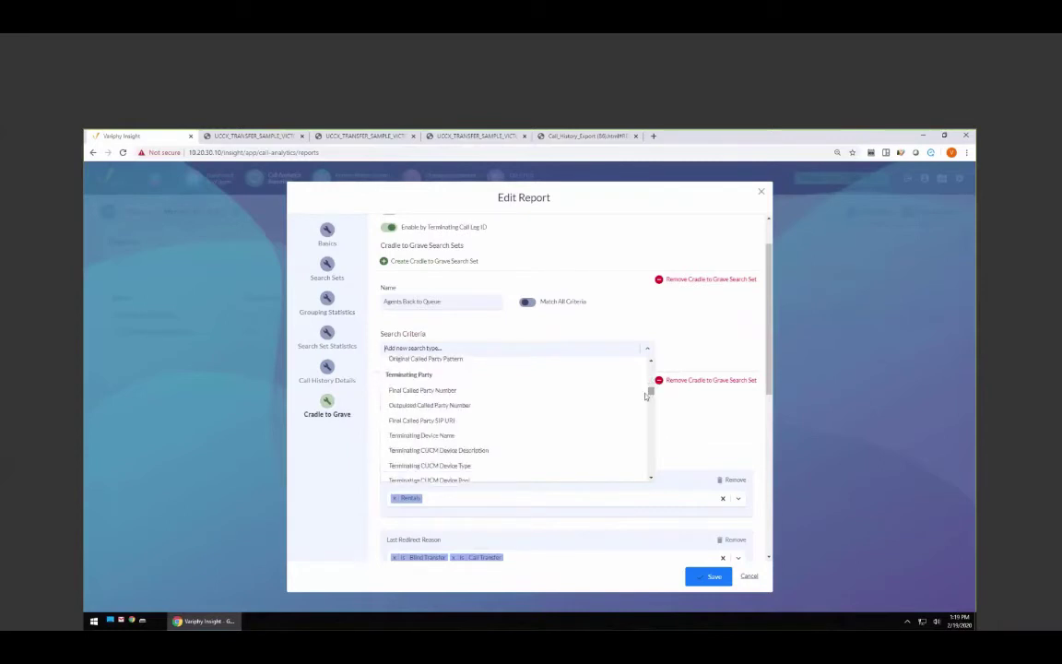
click(463, 436)
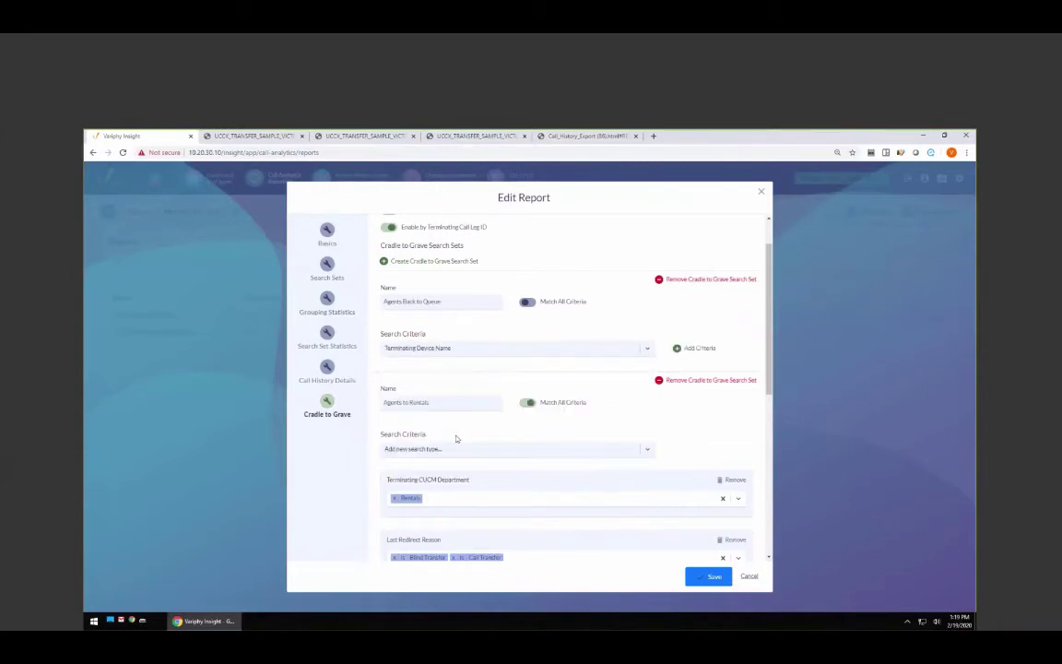
click(678, 352)
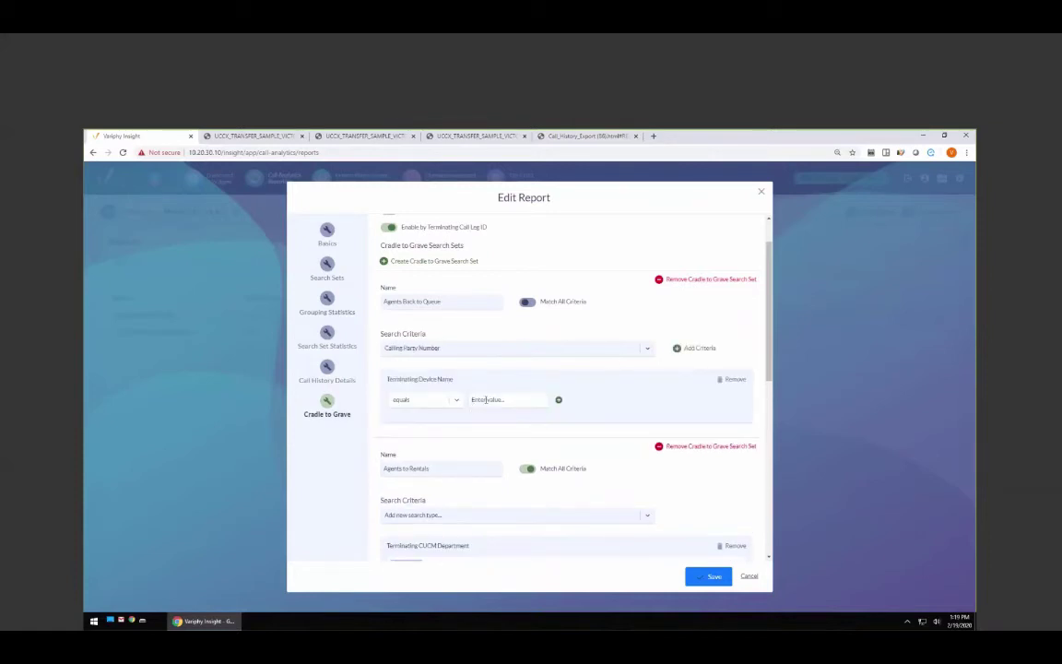
click(485, 399)
text(UCCX)
click(455, 400)
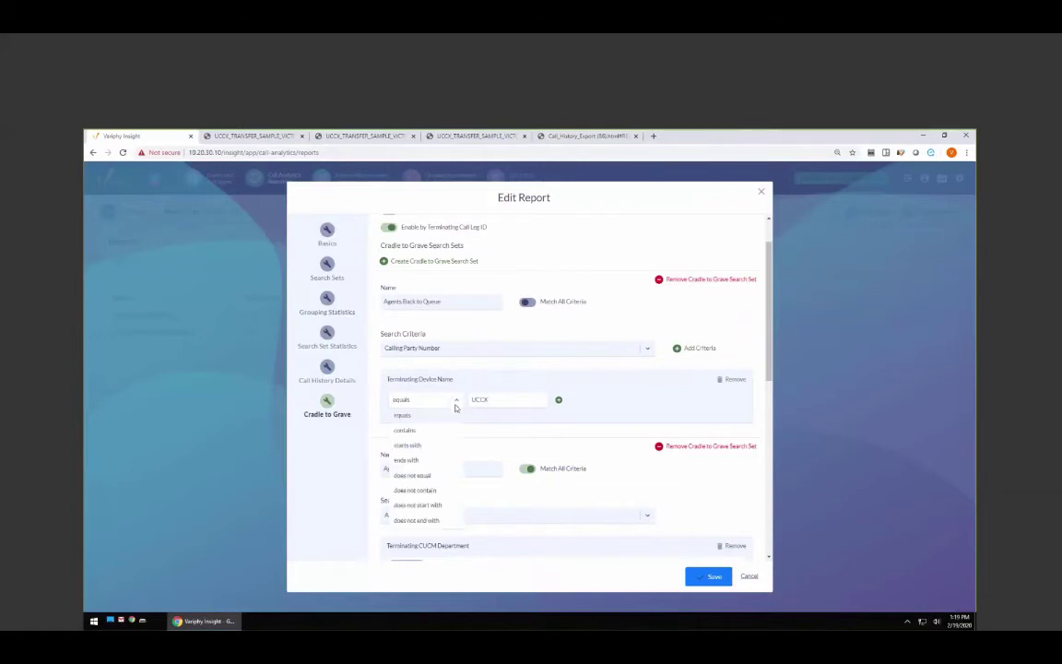
click(408, 445)
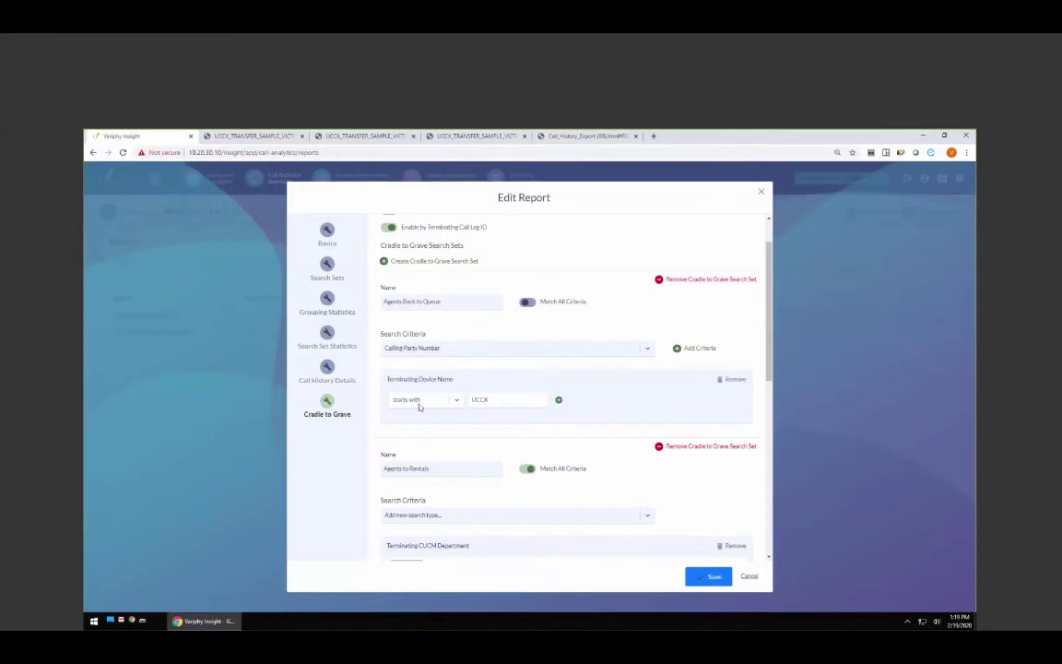
drag(487, 399, 473, 399)
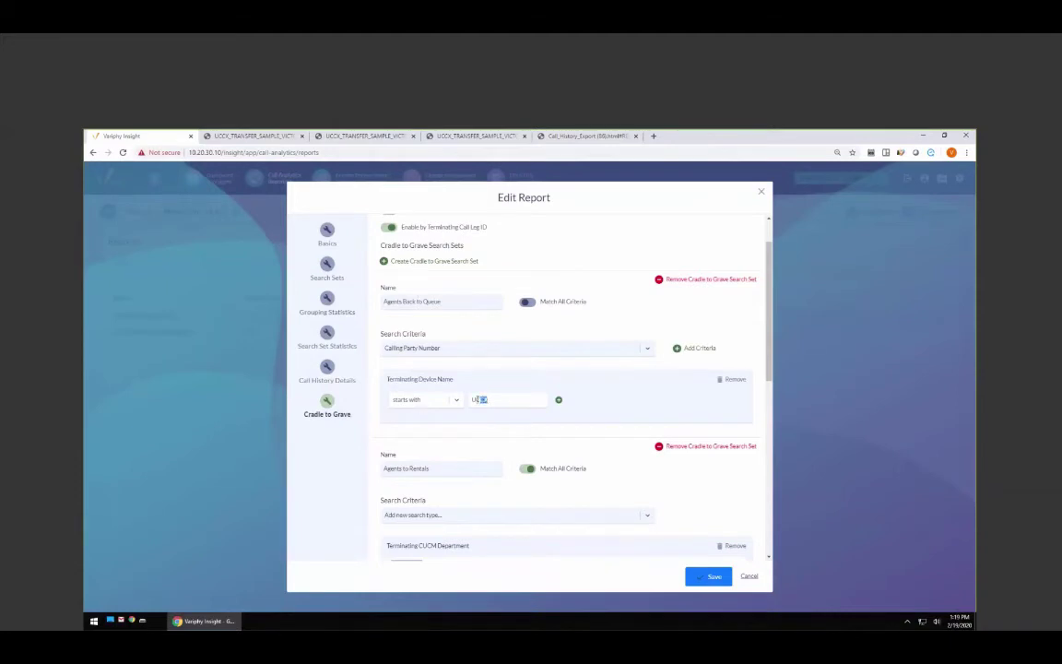
Step: Check the report's search sets and call history details, and return to the cradle to grave settings
click(327, 267)
click(326, 369)
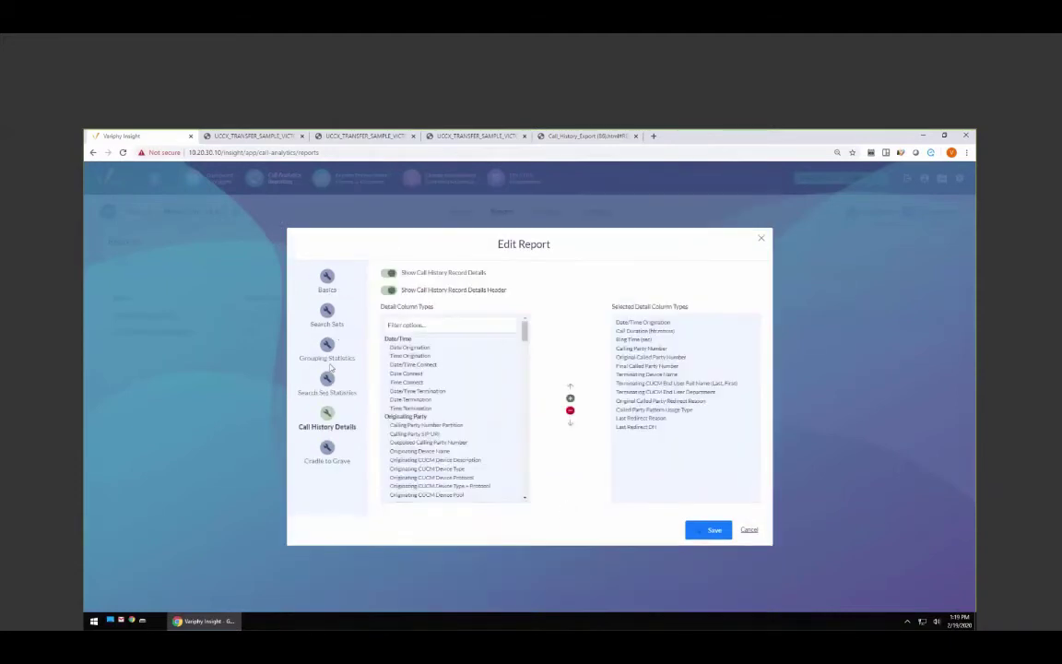
click(328, 452)
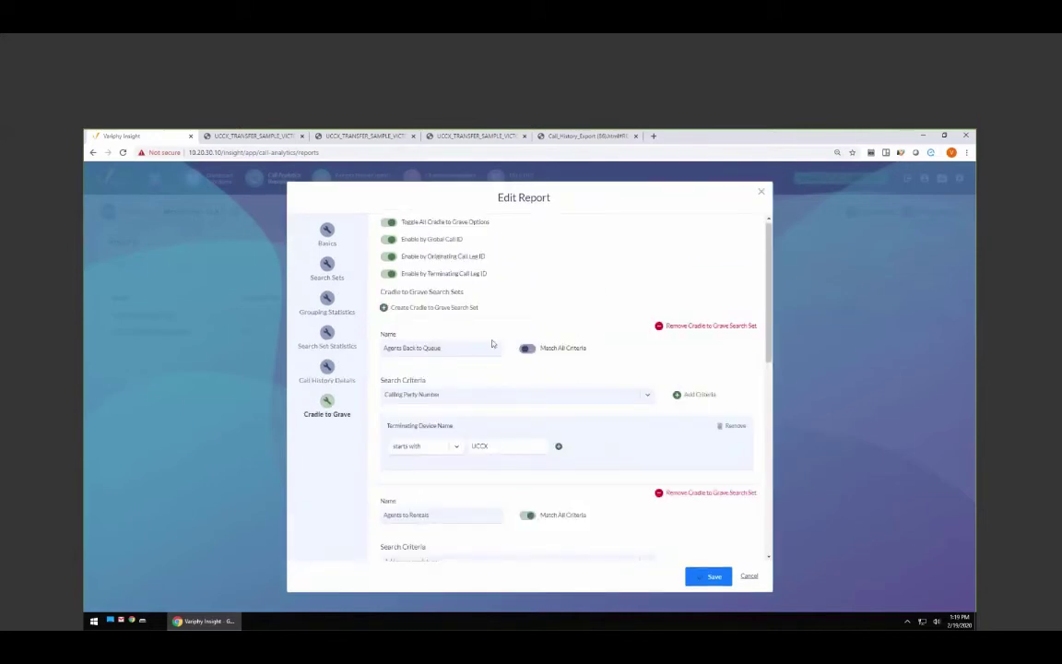
Step: Add a Last Redirect Reason criterion to the Agents Back to Queue search set
click(461, 398)
text(redirect)
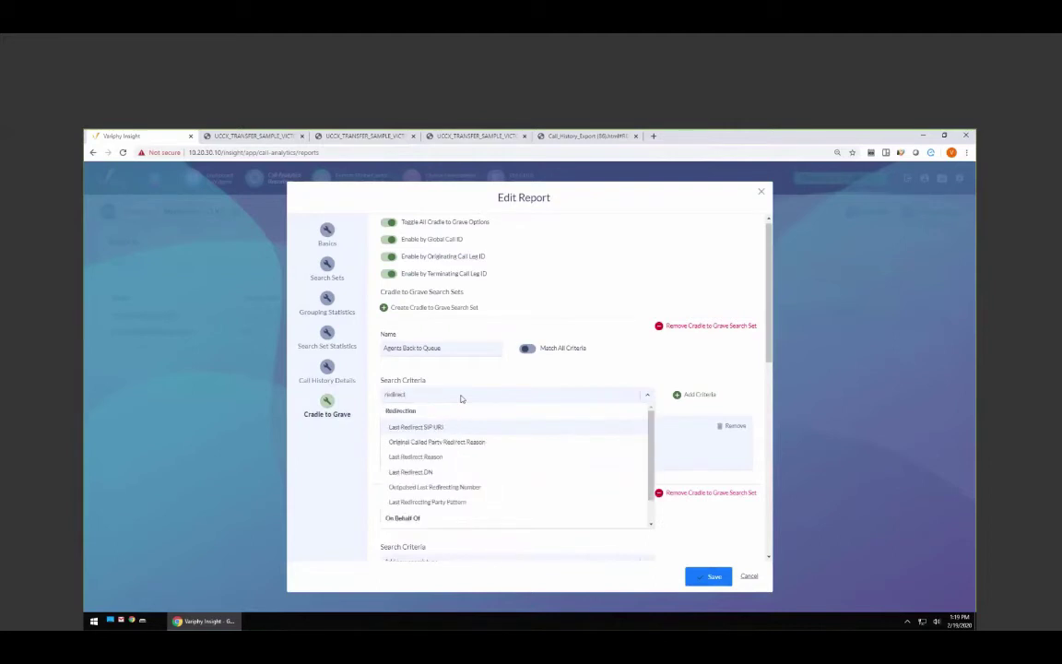
click(431, 456)
click(678, 396)
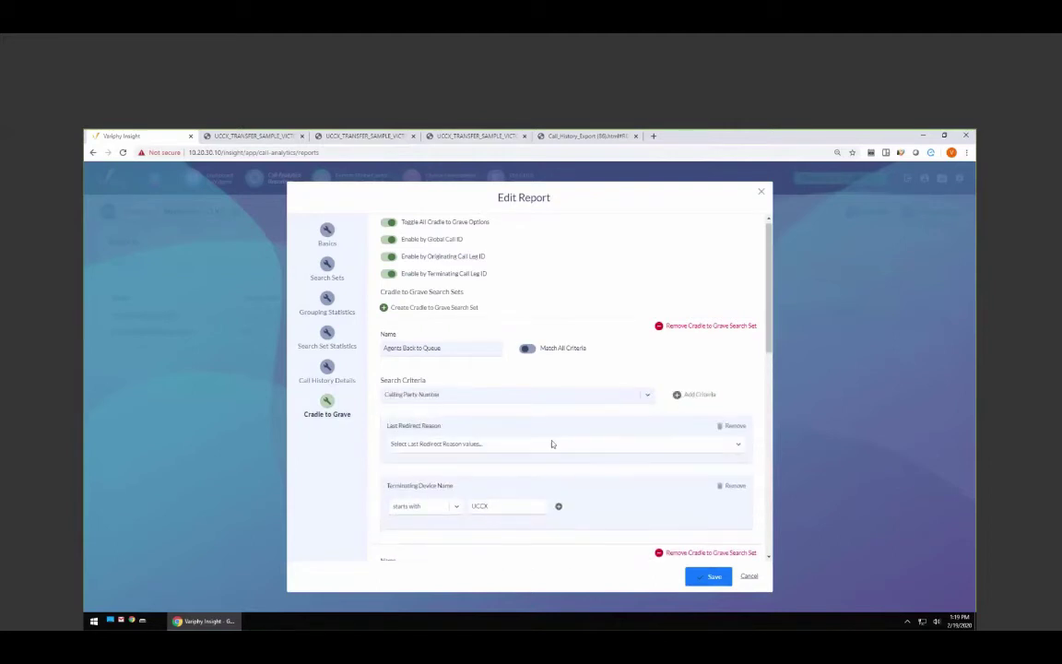
Step: Set the Last Redirect Reason values of the Agents Back to Queue search set to Call Transfer and Blind Transfer
click(469, 444)
text(cal)
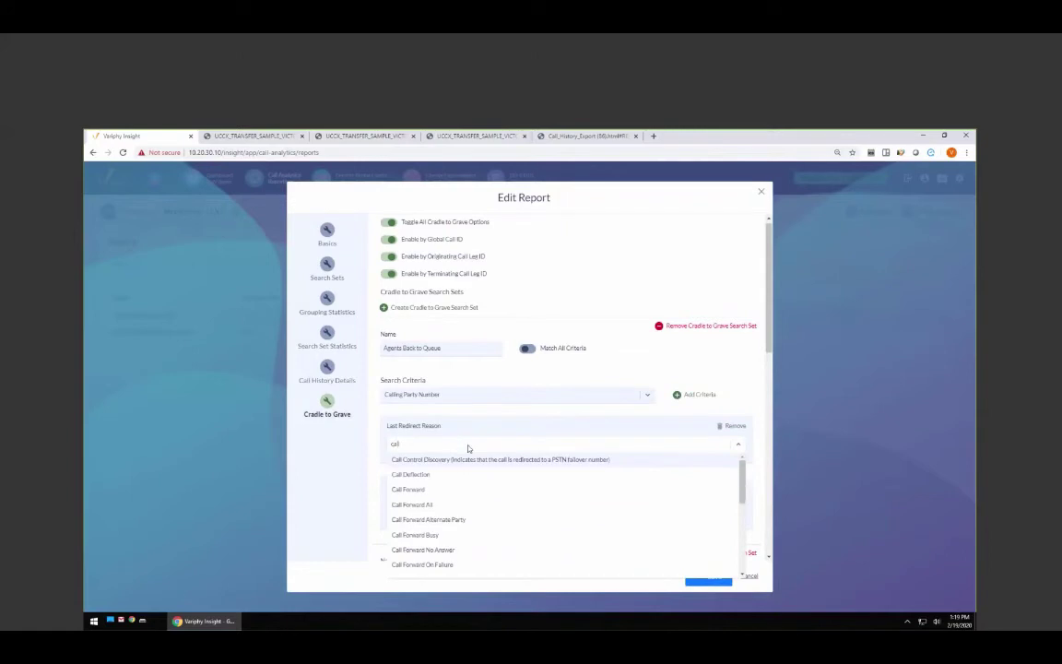
text(l tra)
click(477, 457)
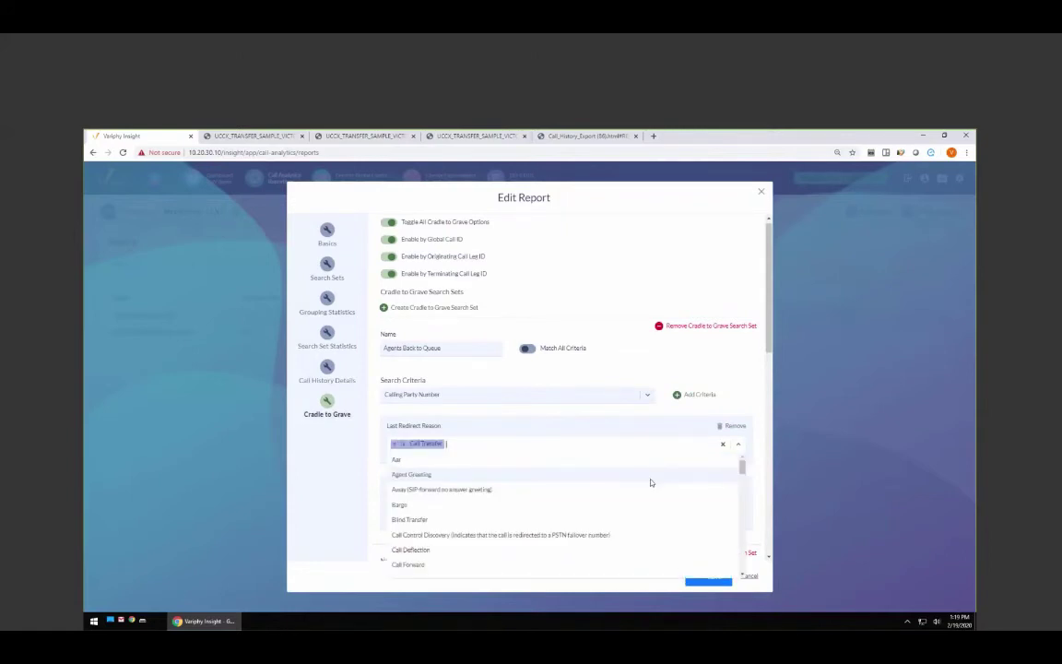
click(522, 447)
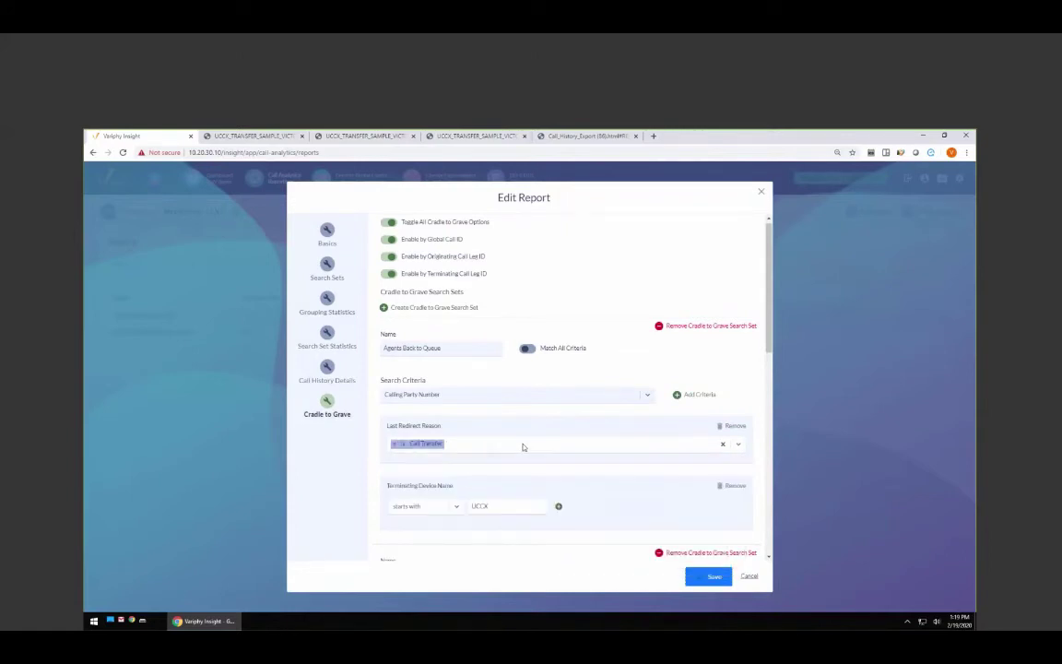
click(525, 447)
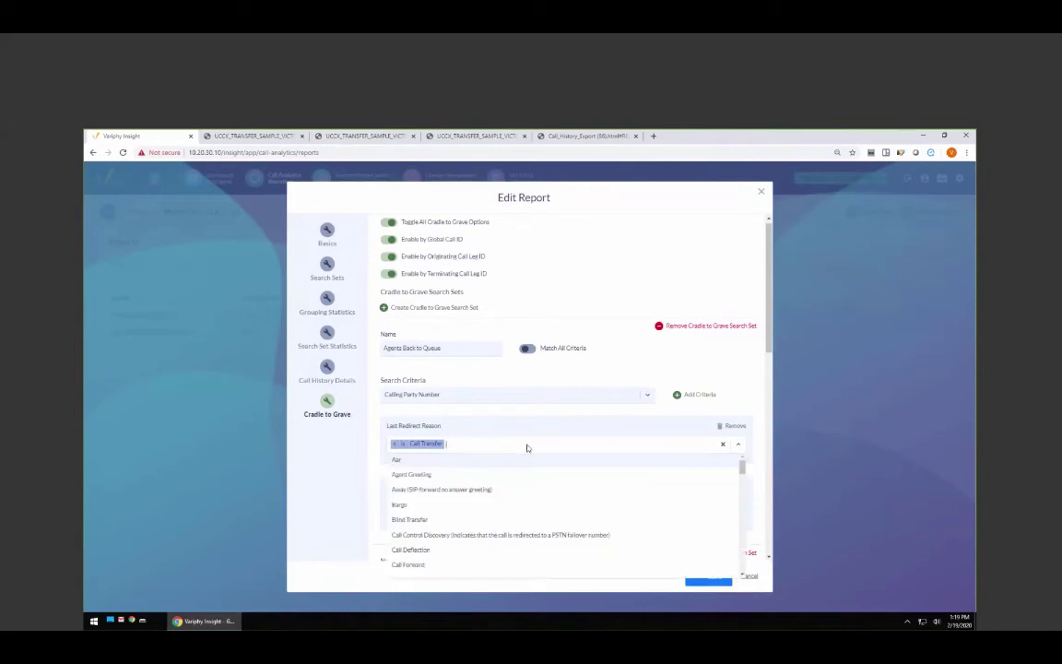
text(blind)
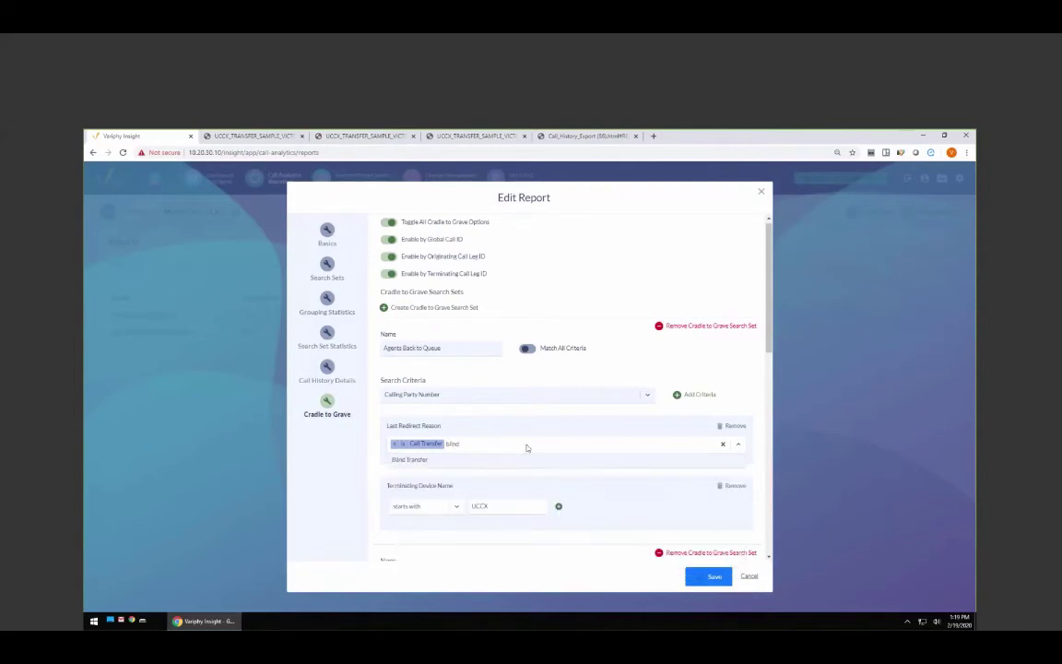
click(495, 460)
click(635, 377)
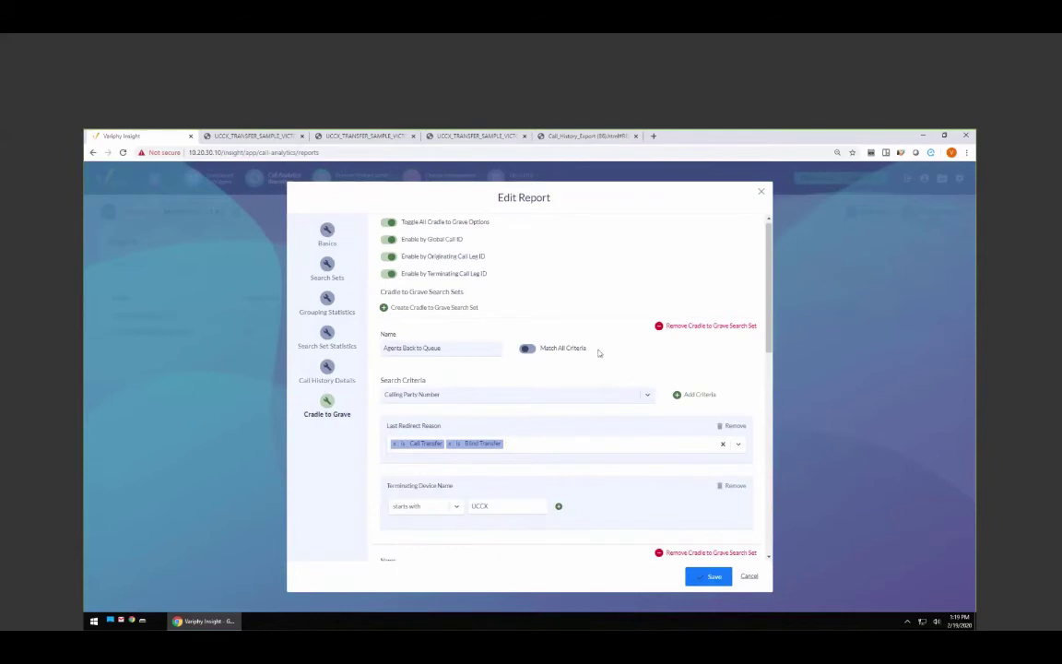
Step: Enable matching all criteria for the Agents Back to Queue search set, check both cradle to grave search sets, and save the report
drag(598, 351, 553, 354)
click(527, 348)
scroll(597, 378, down, 1)
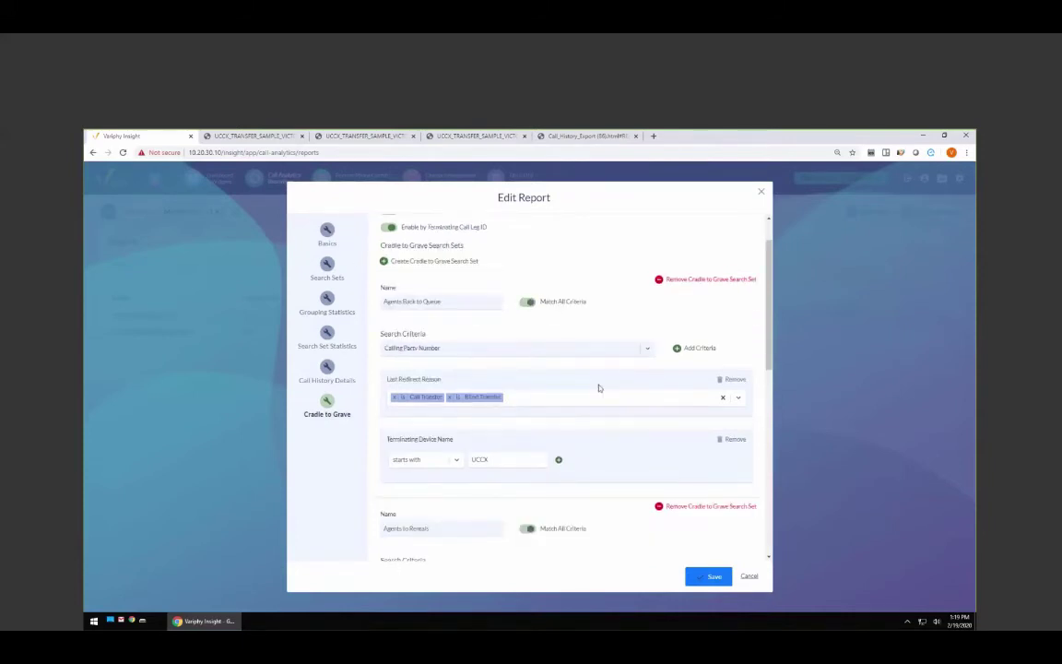
scroll(599, 388, down, 1)
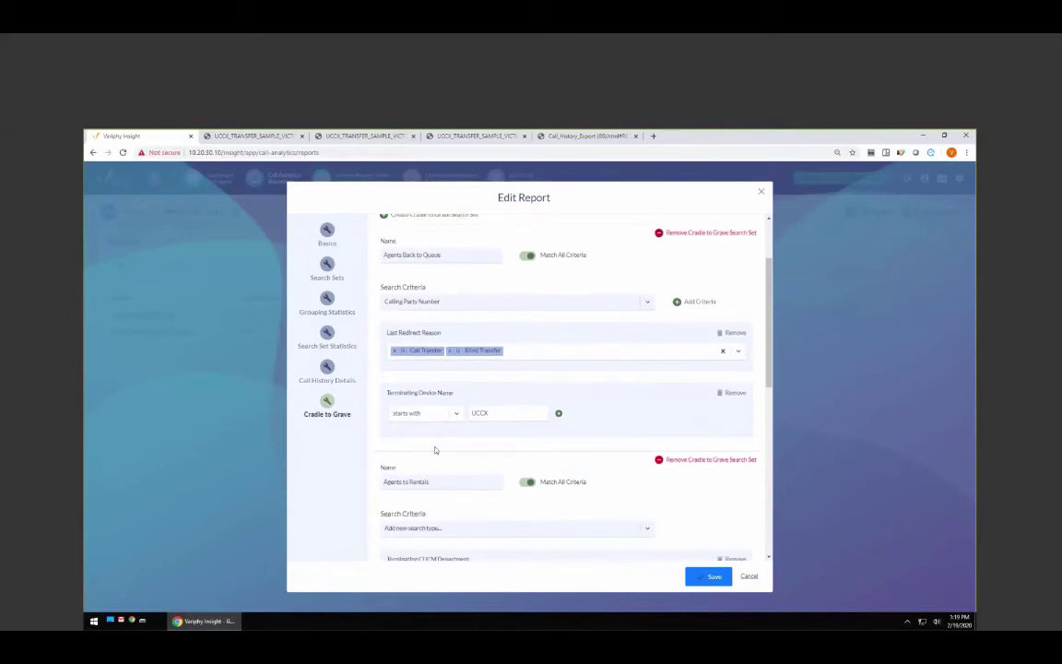
scroll(436, 450, down, 1)
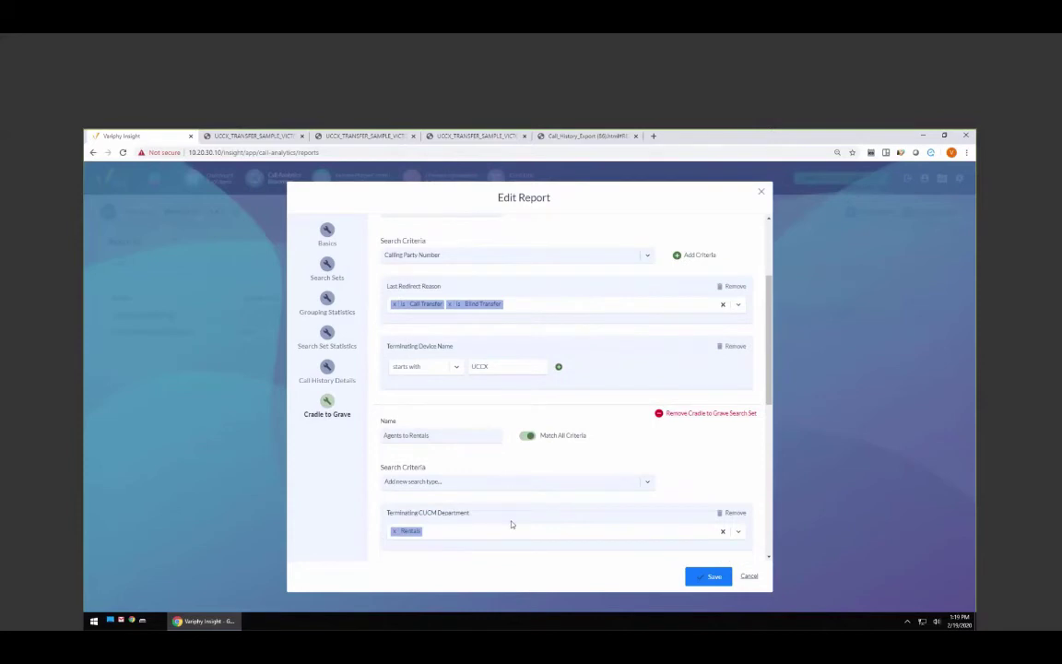
scroll(512, 523, up, 2)
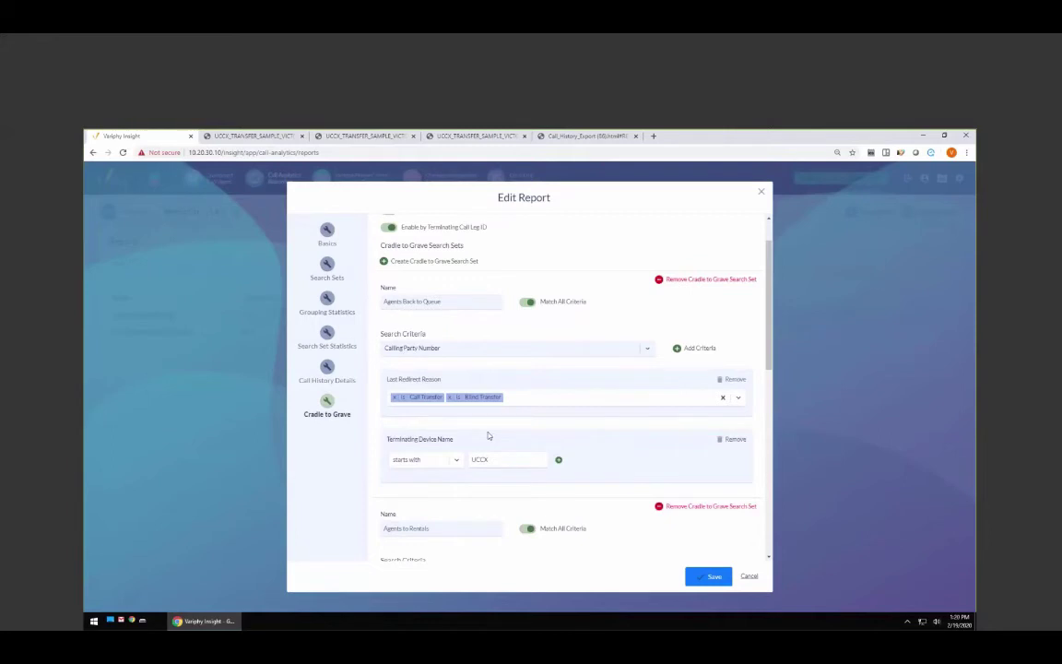
click(705, 575)
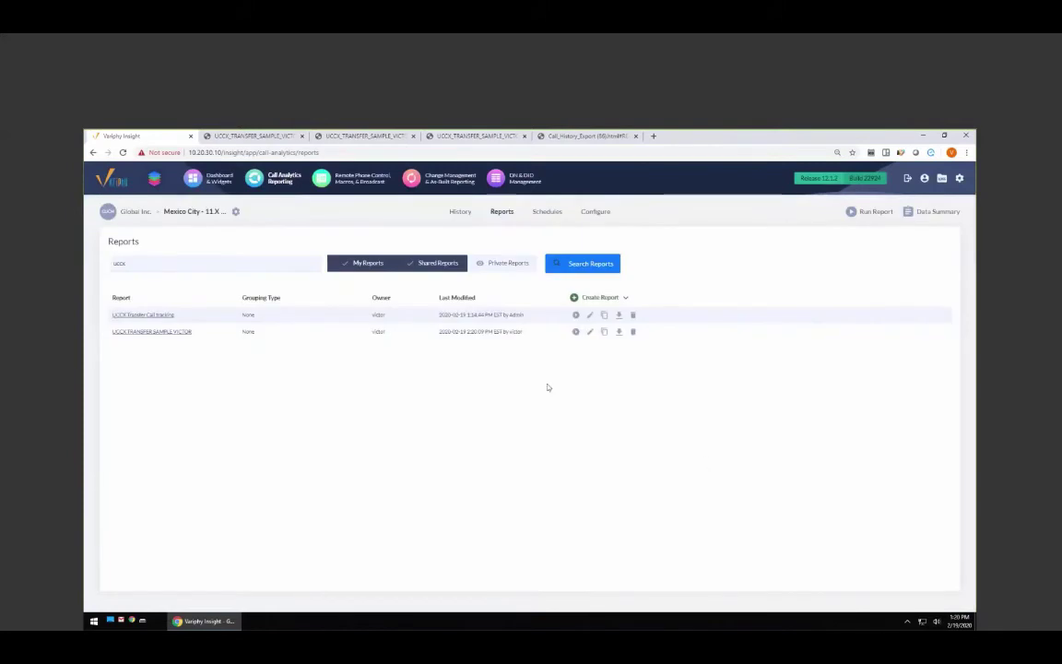
Step: Run the UCCX transfer sample report for the previous week and open the downloaded HTML file
click(576, 331)
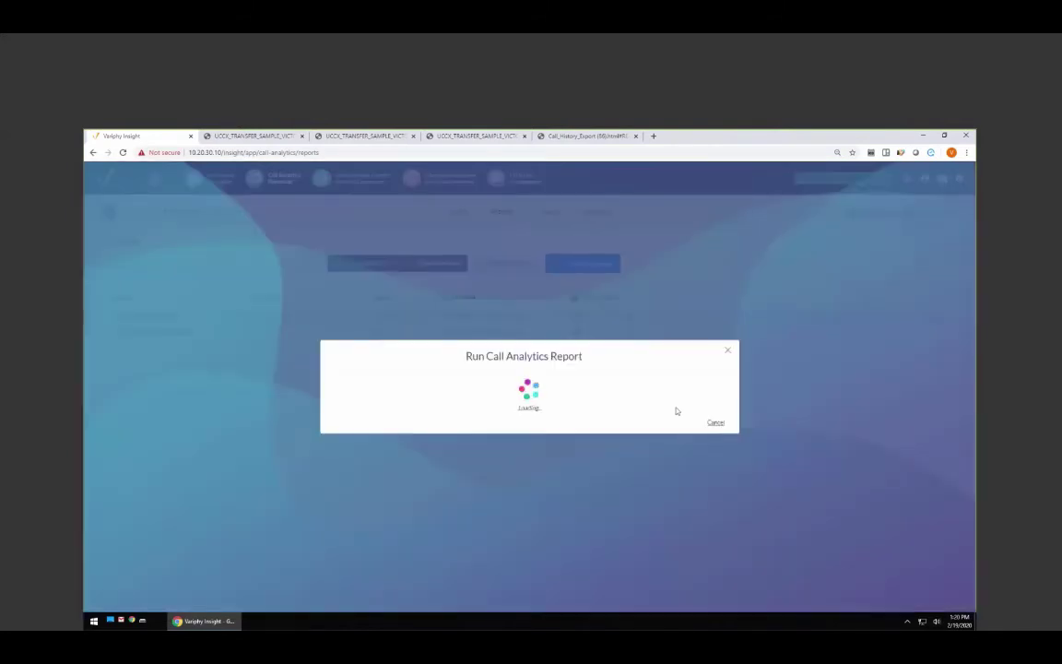
click(356, 368)
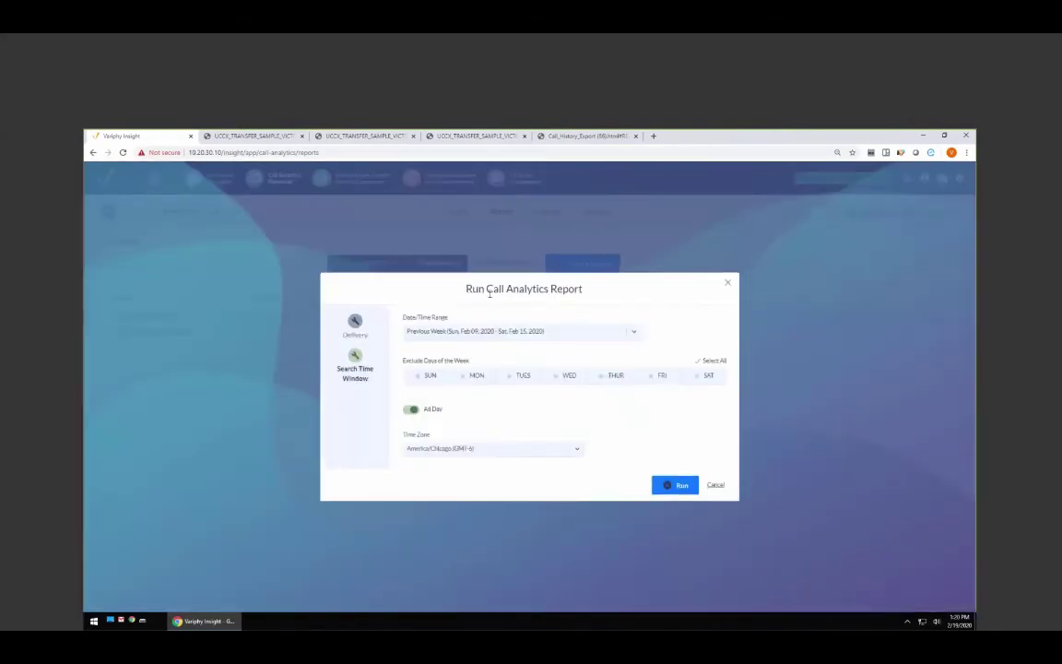
click(674, 485)
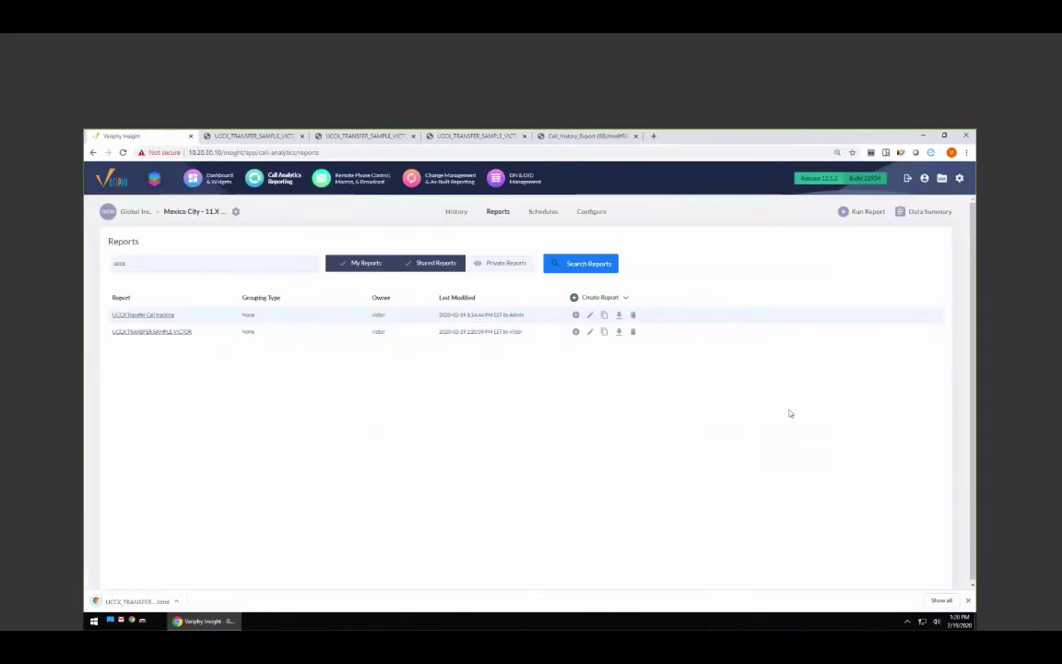
click(159, 604)
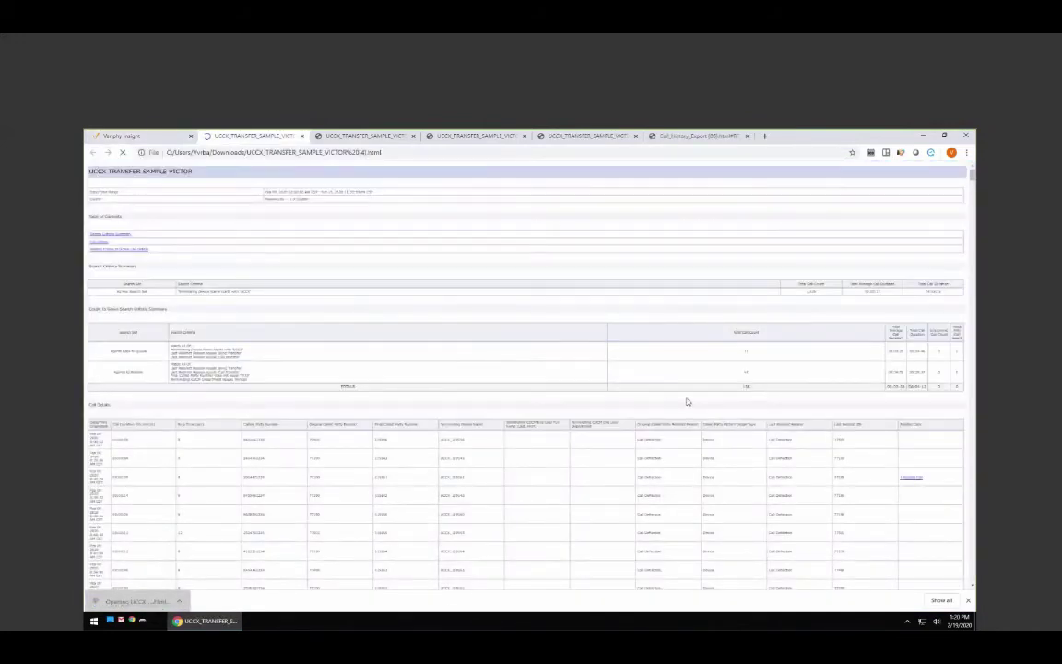
key(ctrl+plus)
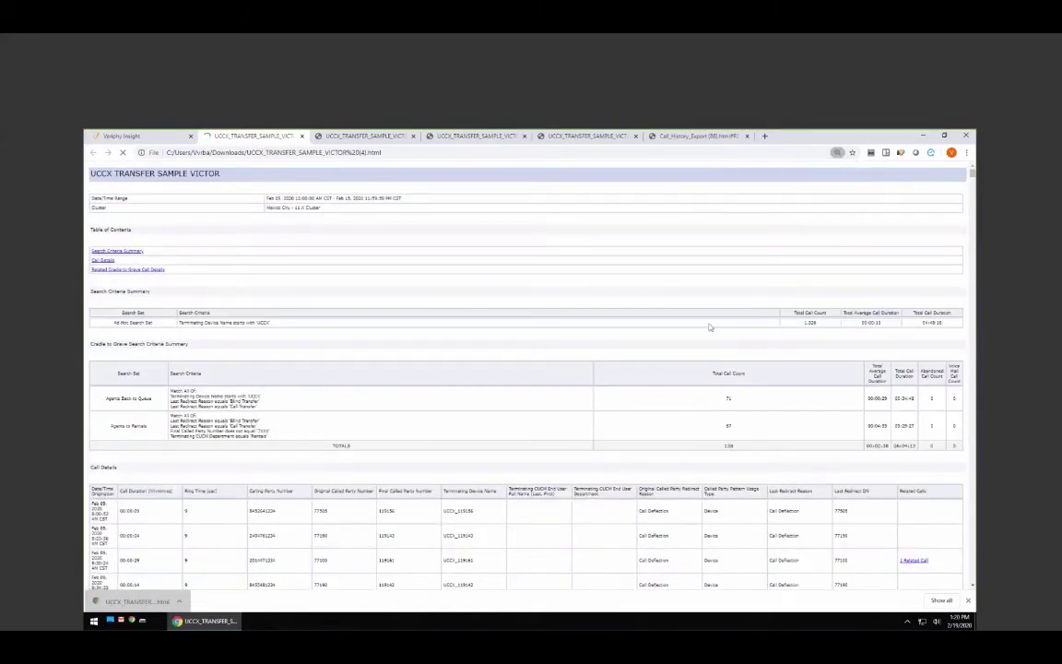
Step: Check the report's call counts per search set and the last redirect reasons in its related cradle to grave call sequences
click(729, 399)
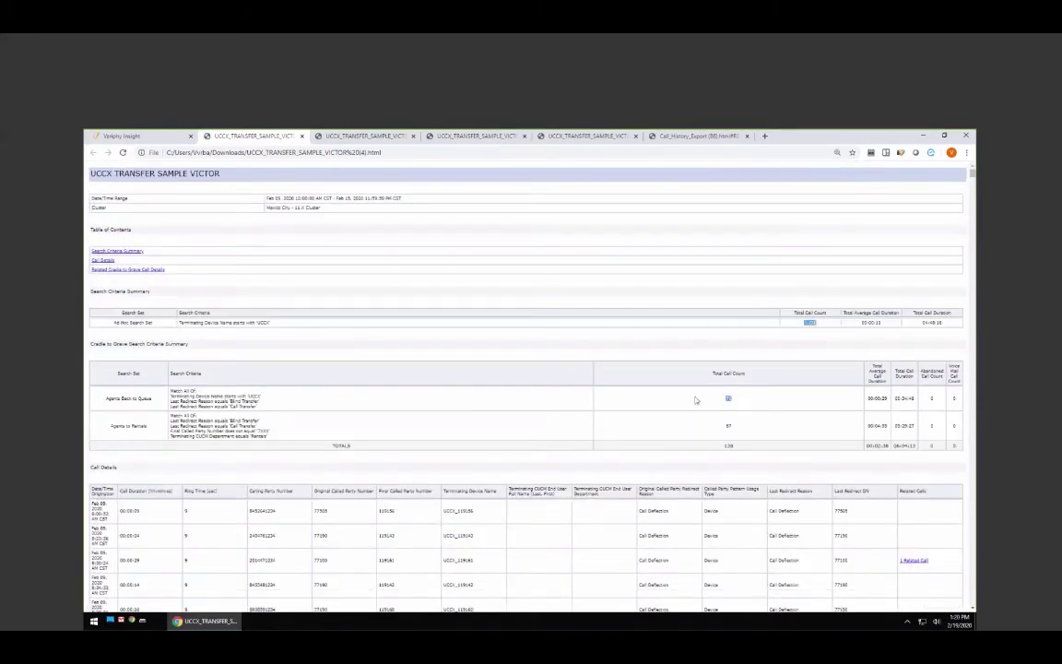
scroll(697, 399, down, 1)
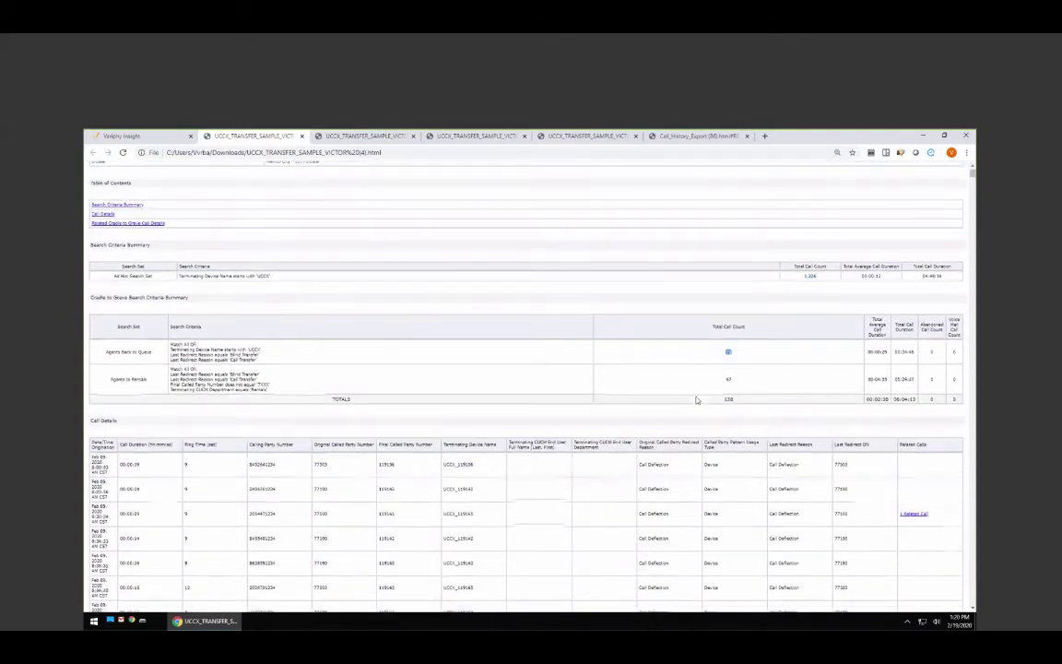
click(930, 519)
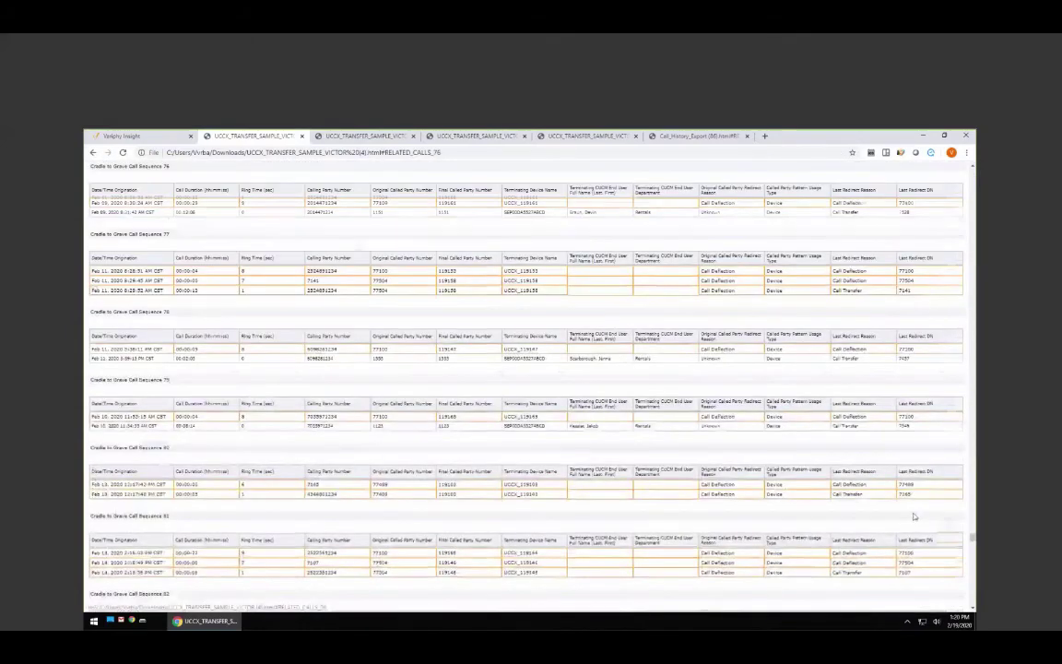
scroll(912, 515, down, 2)
scroll(721, 423, down, 3)
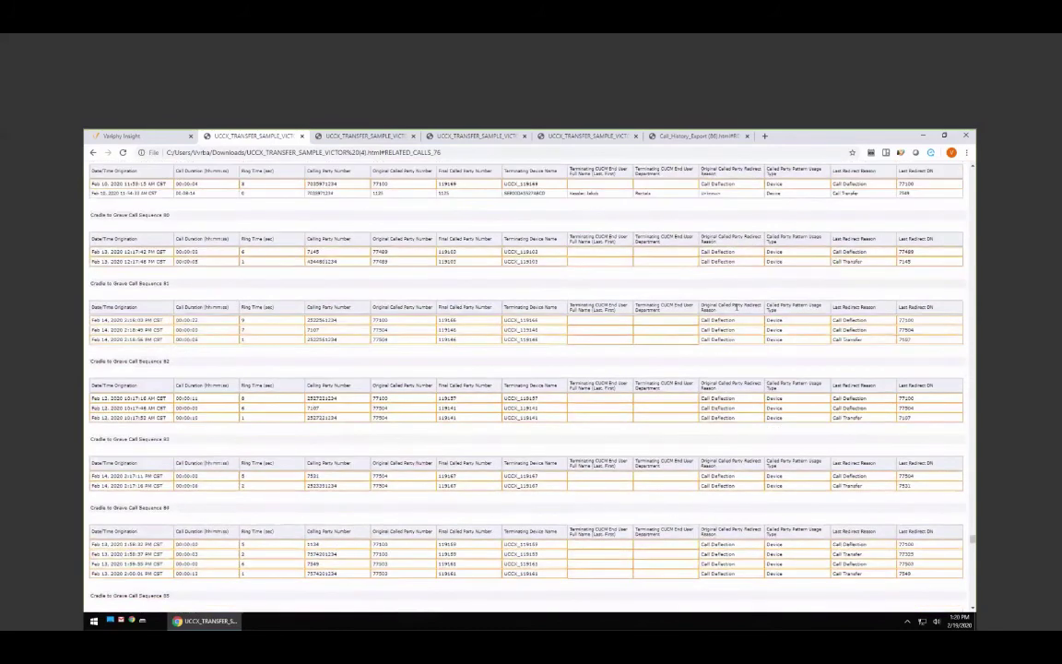
drag(867, 342, 832, 341)
Step: Examine cradle to grave call sequence 459 in the call history export for the transfer reason, redirecting extension and agent
click(699, 135)
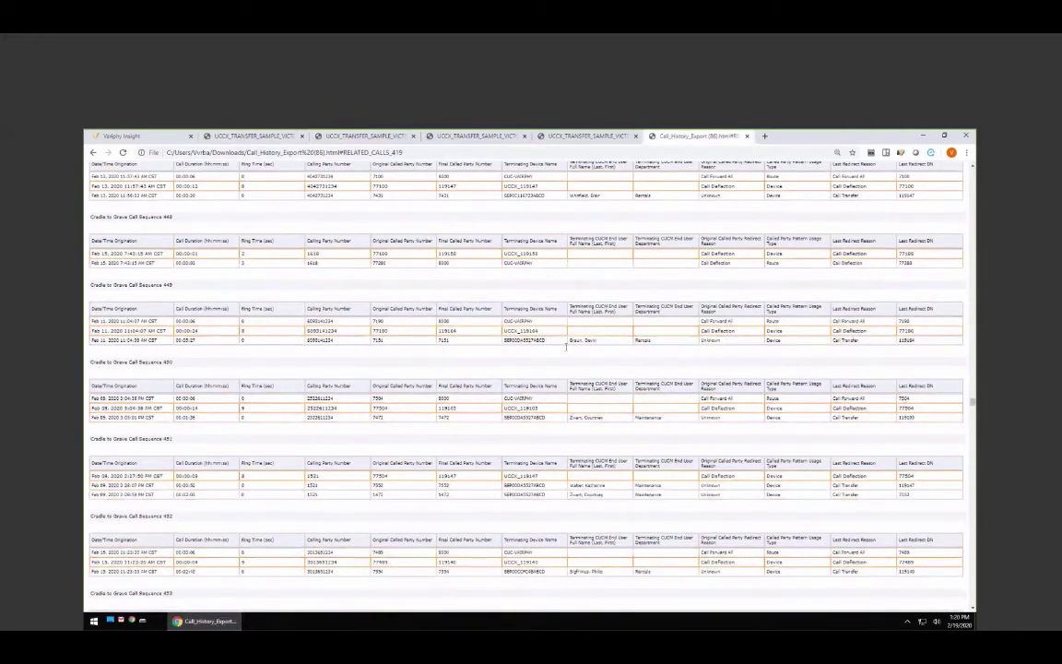
scroll(633, 387, down, 5)
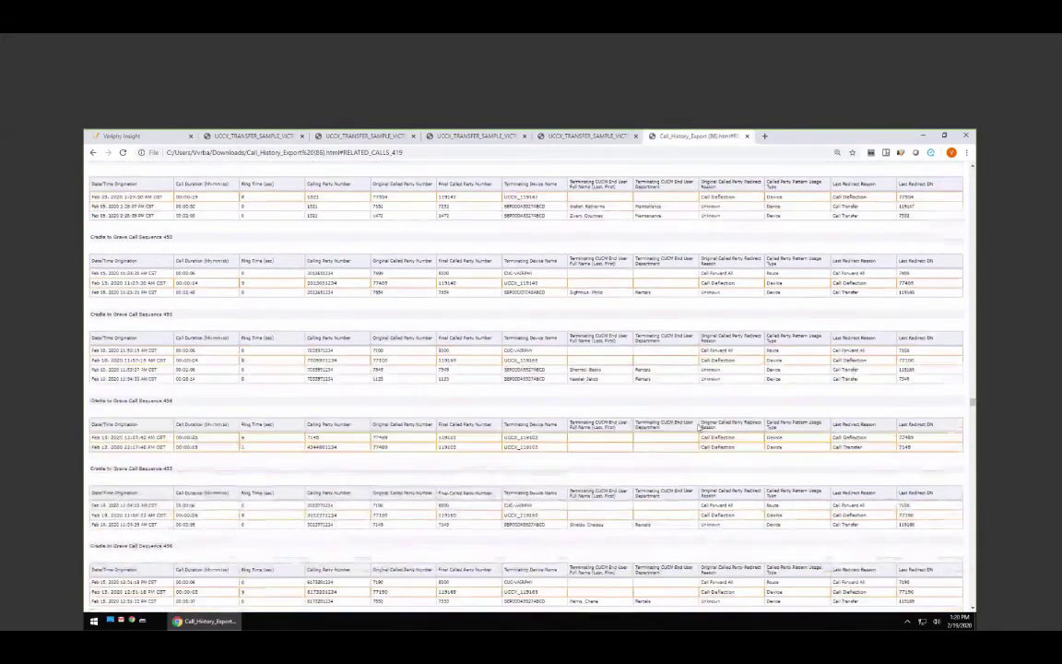
scroll(699, 426, down, 4)
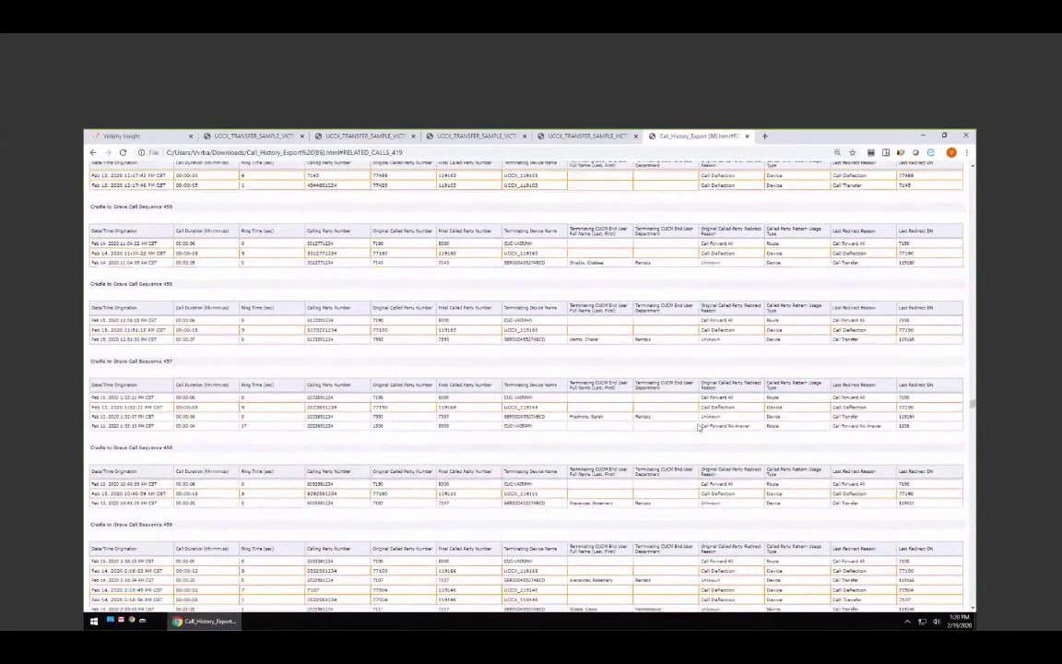
scroll(699, 427, down, 4)
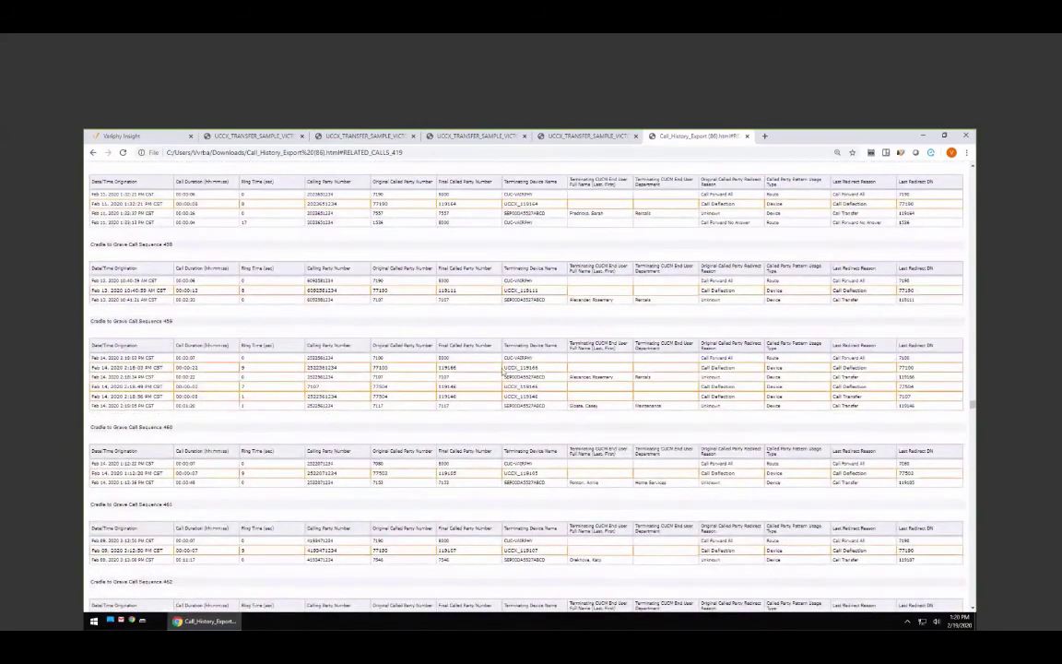
drag(540, 372, 503, 397)
mouse_move(832, 396)
mouse_down()
mouse_move(861, 397)
mouse_move(867, 367)
mouse_move(833, 386)
mouse_up()
drag(832, 397, 867, 396)
double_click(444, 377)
double_click(904, 397)
double_click(599, 377)
Step: Reopen the sample report's cradle to grave settings and replace Agents with the agent's first name in the Back to Queue search set's name
click(139, 136)
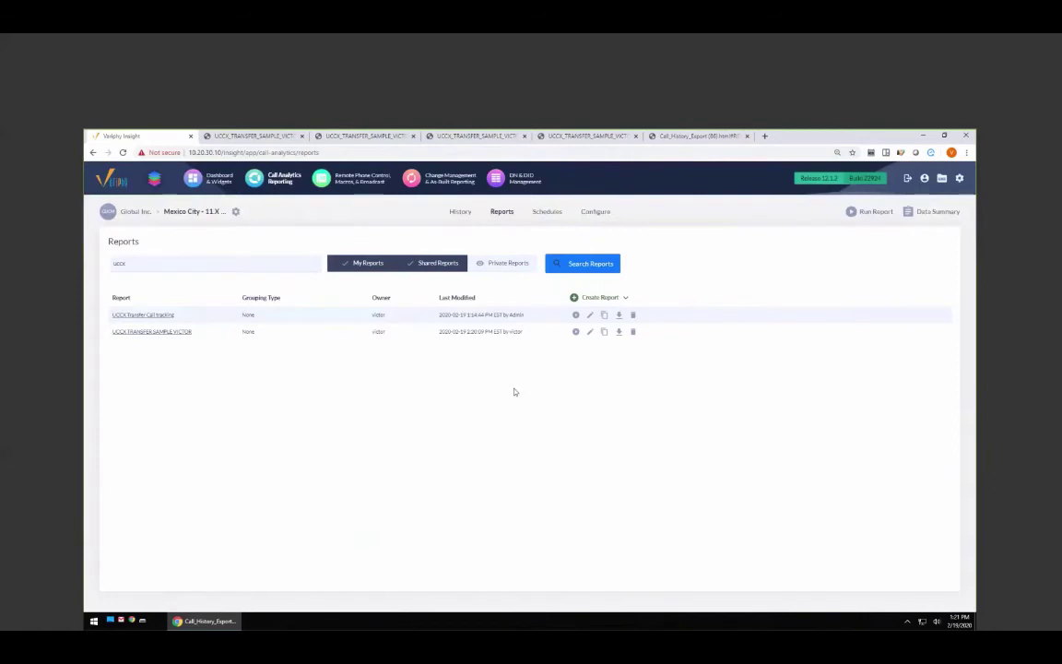
click(591, 332)
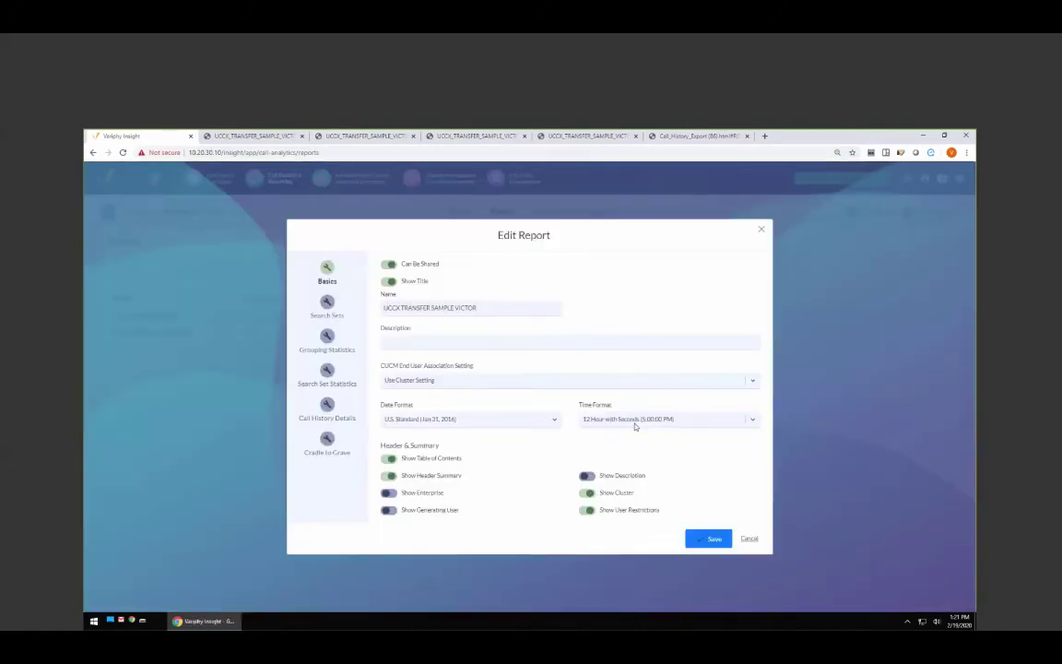
click(327, 438)
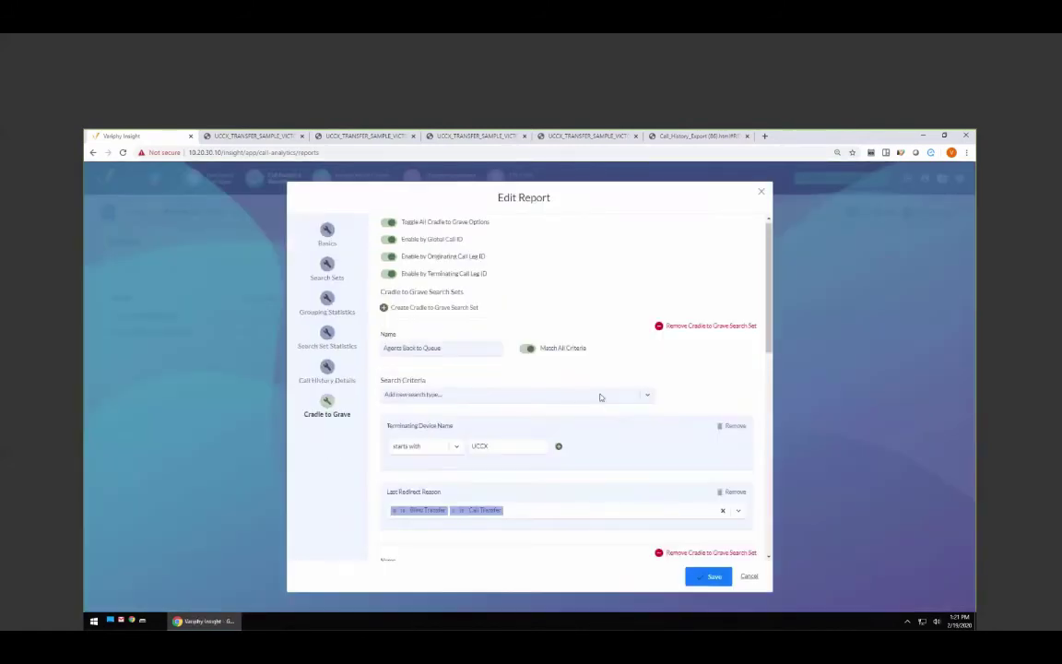
scroll(636, 378, down, 1)
scroll(639, 378, down, 1)
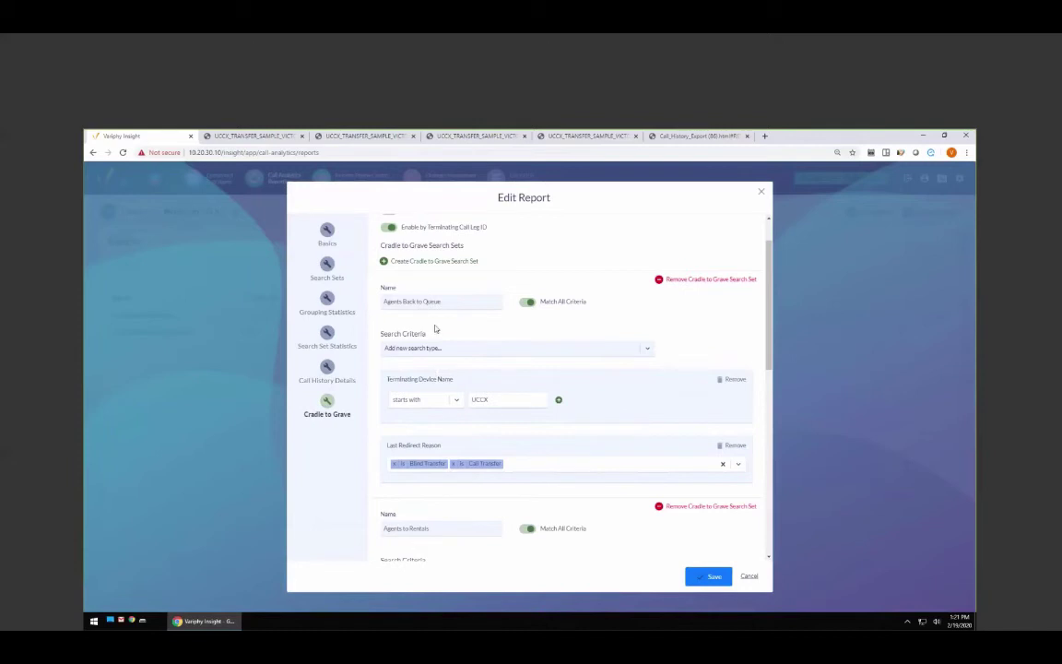
double_click(393, 302)
text(Internal)
Step: Add a Last Redirect DN criterion to the renamed Back to Queue search set
click(475, 348)
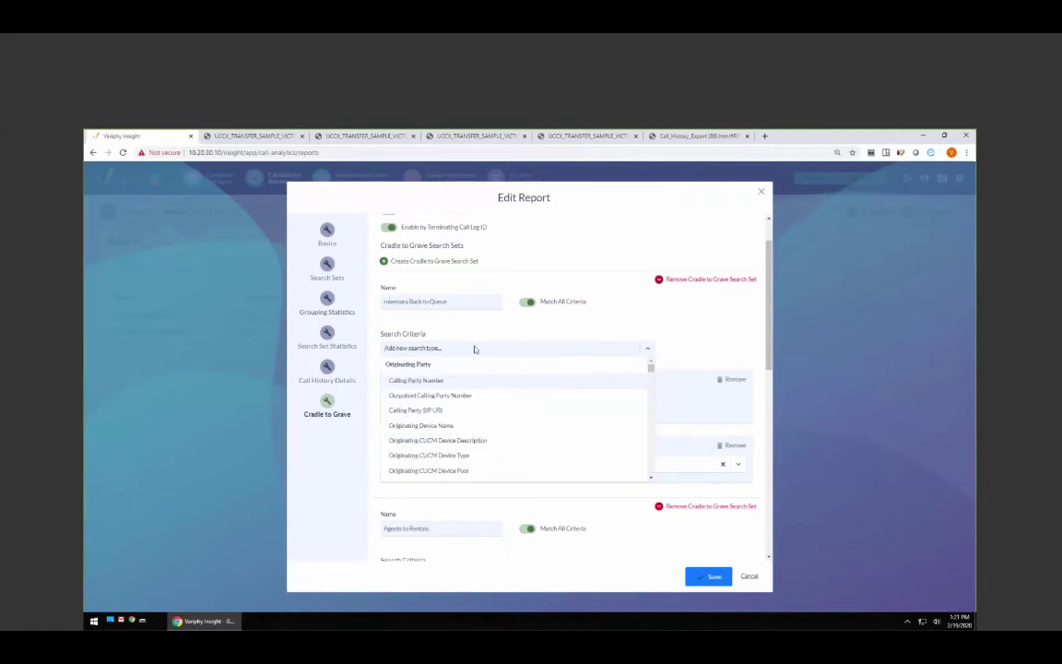
text(redirect)
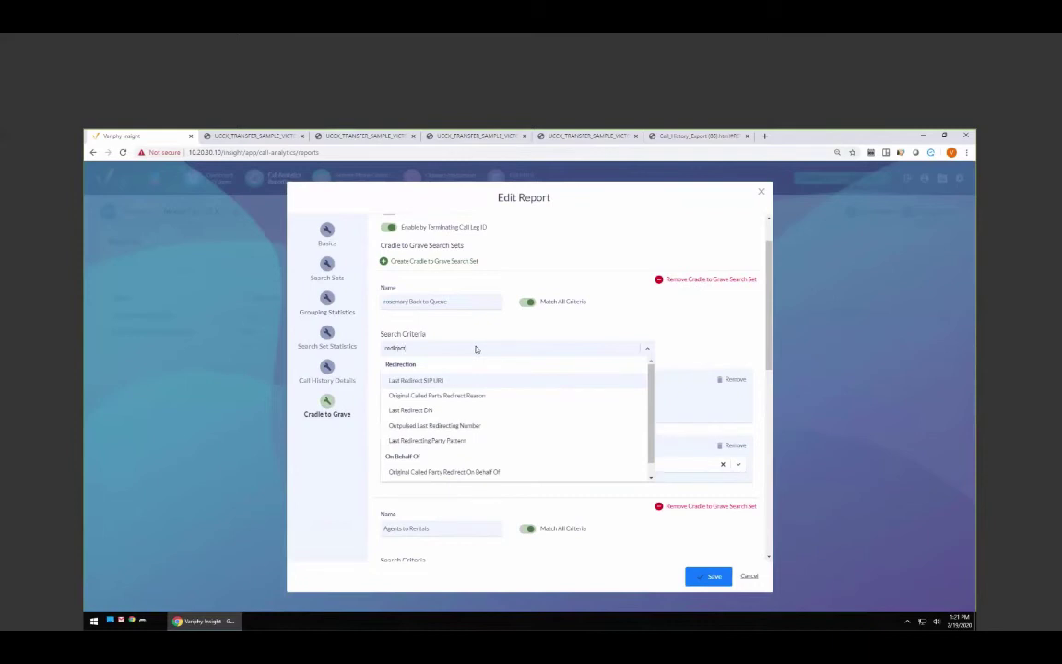
click(420, 409)
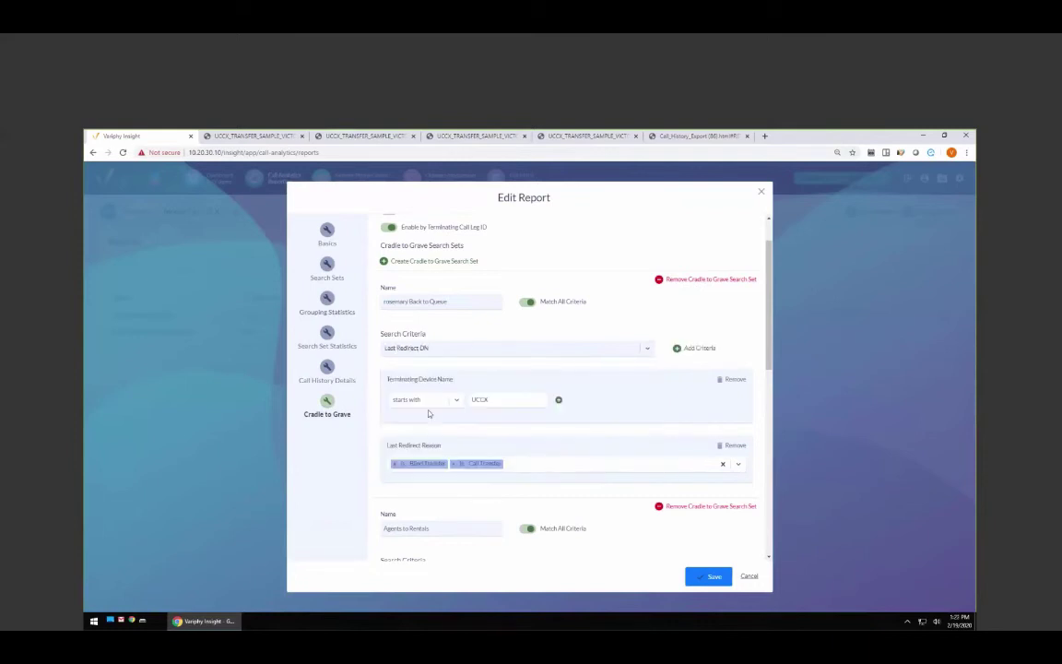
click(677, 350)
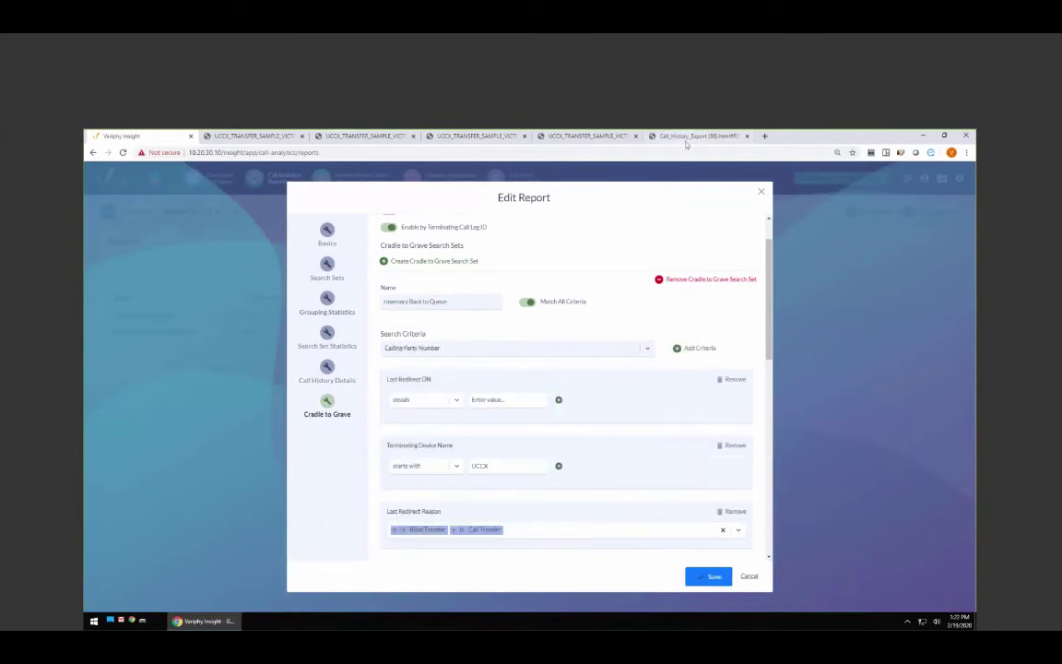
Step: Look up the agent's extension and the matching Last Redirect DN in call sequence 459 of the call history export
click(251, 136)
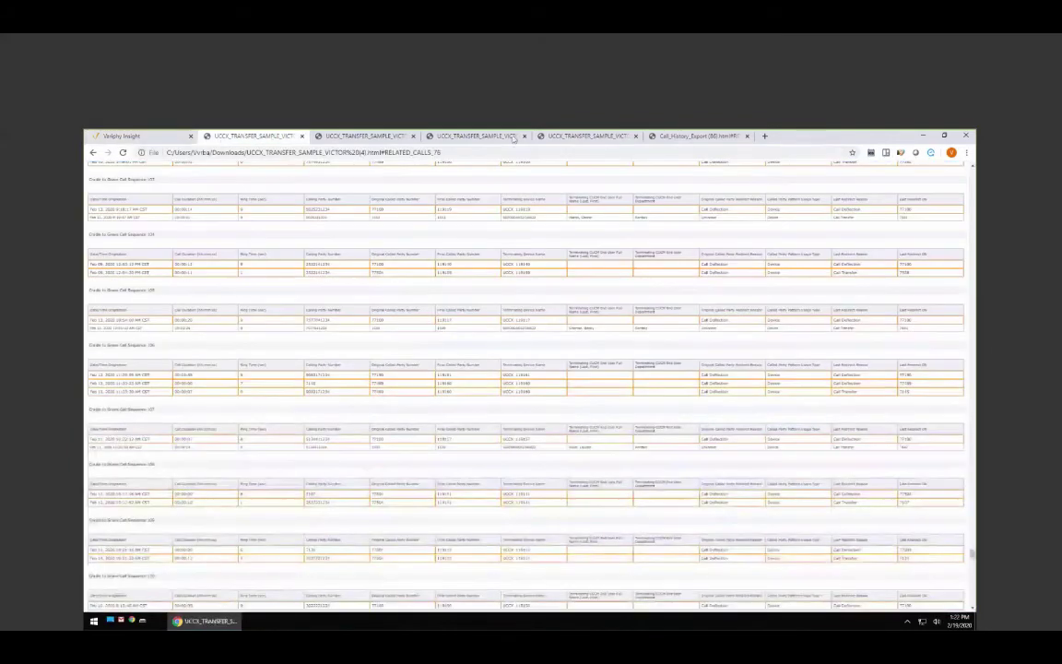
click(693, 138)
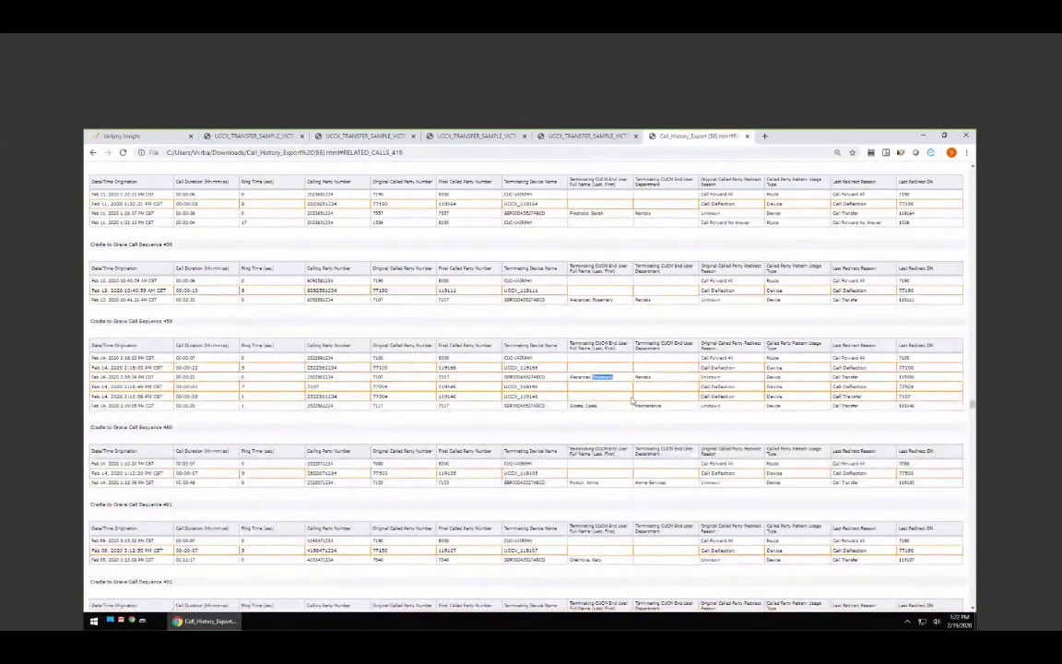
click(506, 396)
drag(504, 396, 517, 396)
click(906, 397)
double_click(906, 396)
double_click(377, 377)
Step: Define the Last Redirect DN criterion as equal to the agent's extension and save the report
click(150, 139)
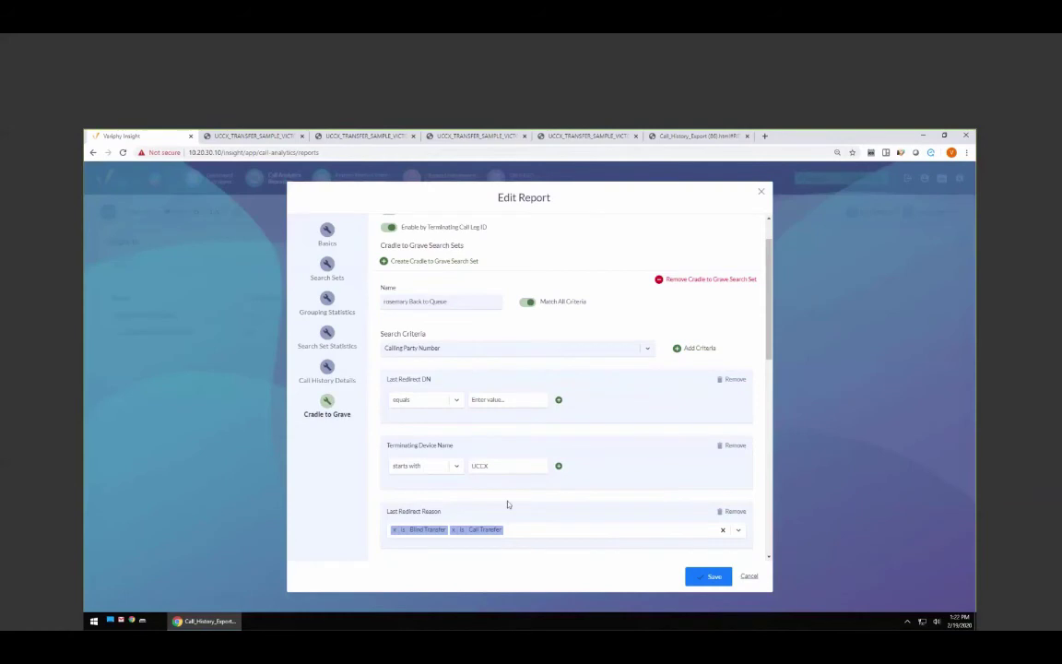
scroll(521, 364, down, 1)
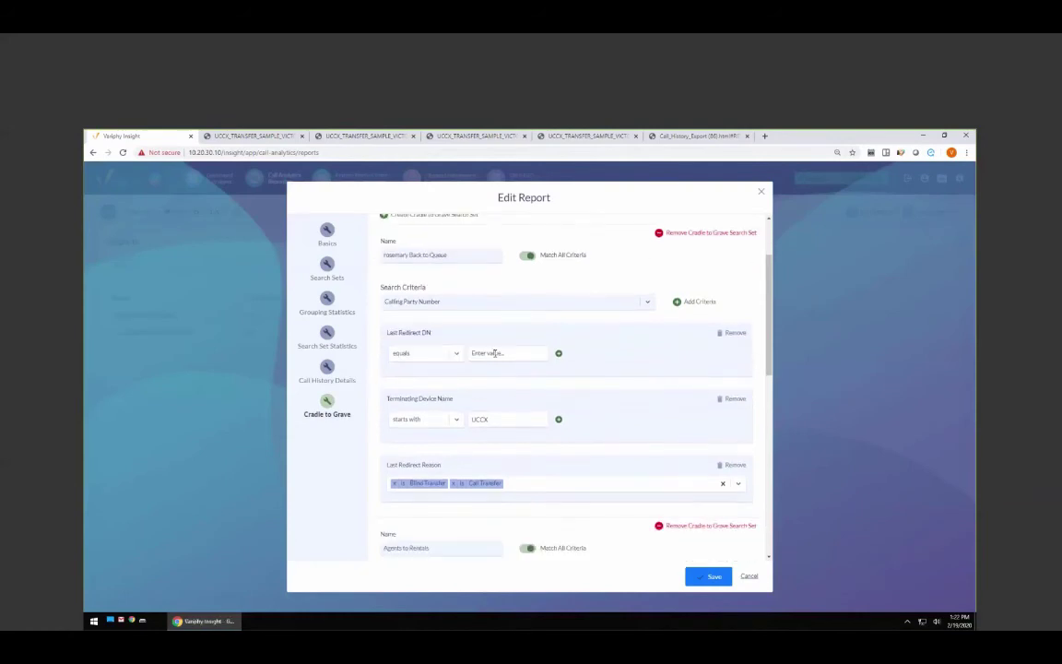
click(496, 353)
text(7107)
click(714, 576)
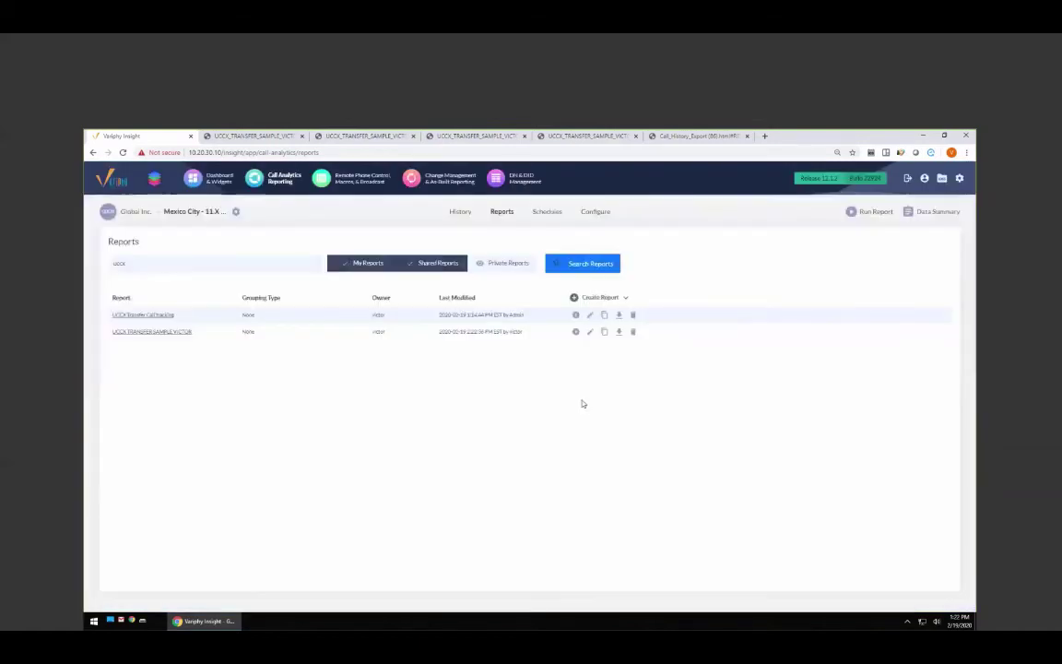
Step: Run the updated UCCX transfer sample report again and open the new HTML download
click(575, 333)
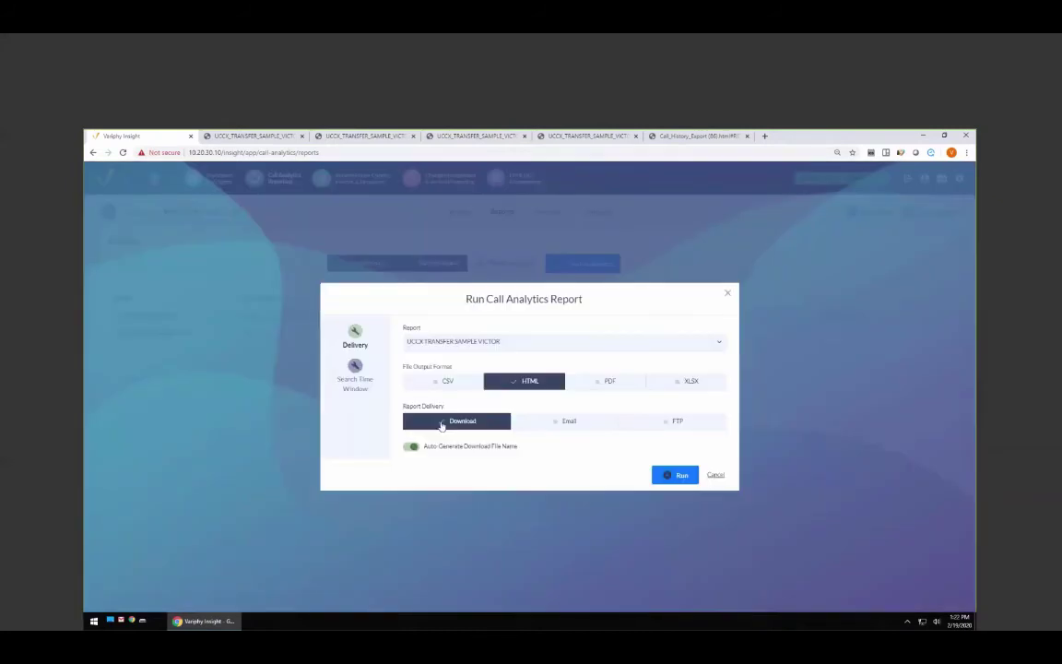
click(359, 378)
click(691, 487)
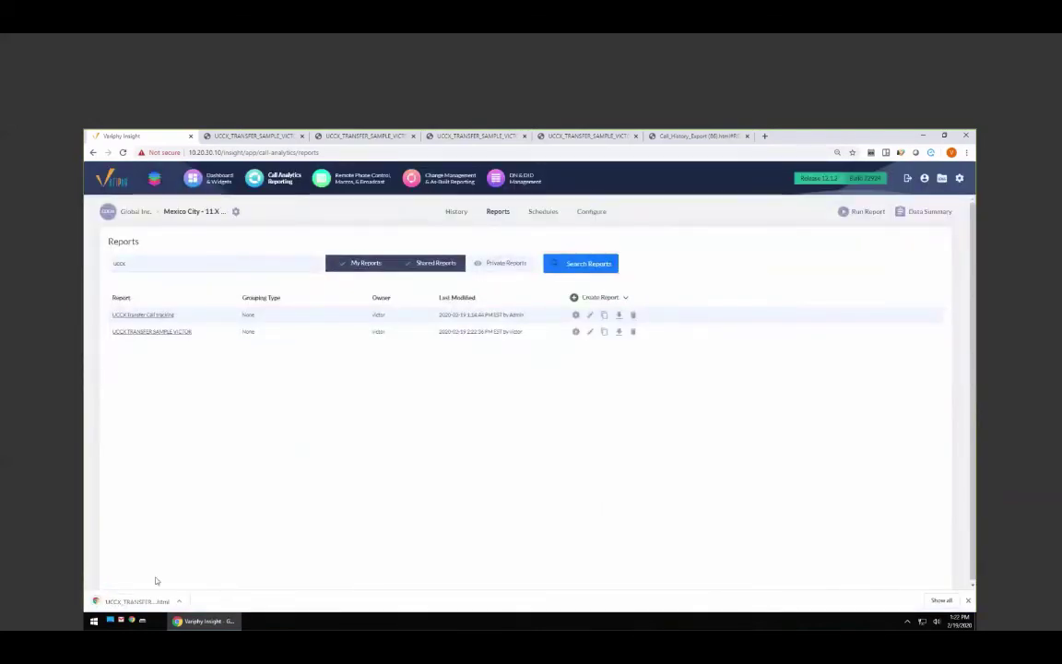
click(138, 601)
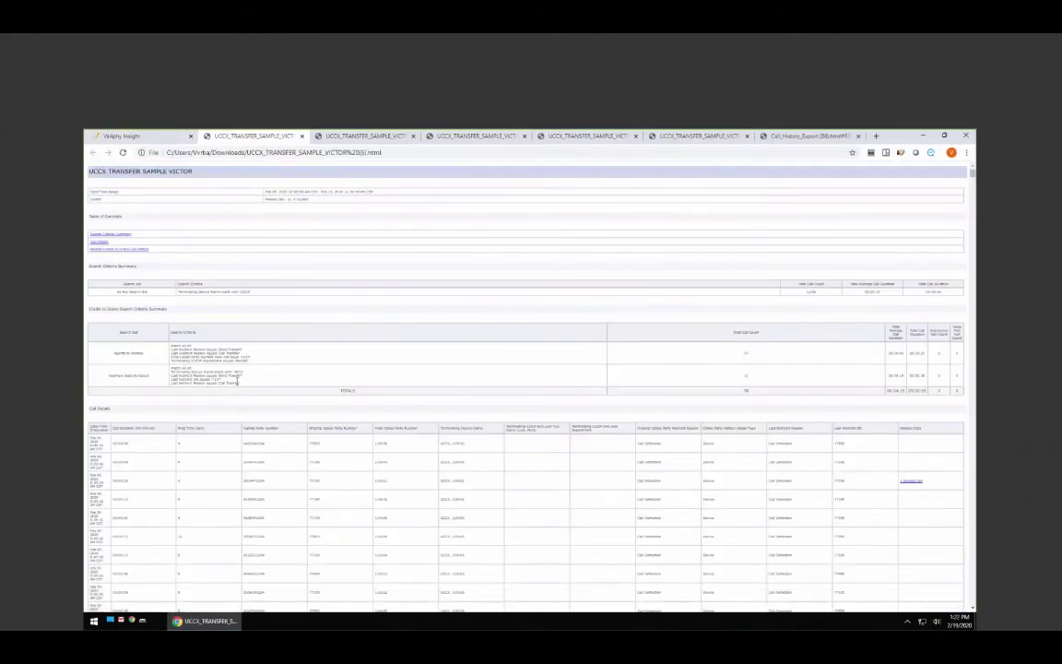
Step: Compare the agent-specific Back to Queue criteria and total call count in the new report with those in the previous report
drag(222, 378, 196, 380)
double_click(176, 382)
key(ctrl+Tab)
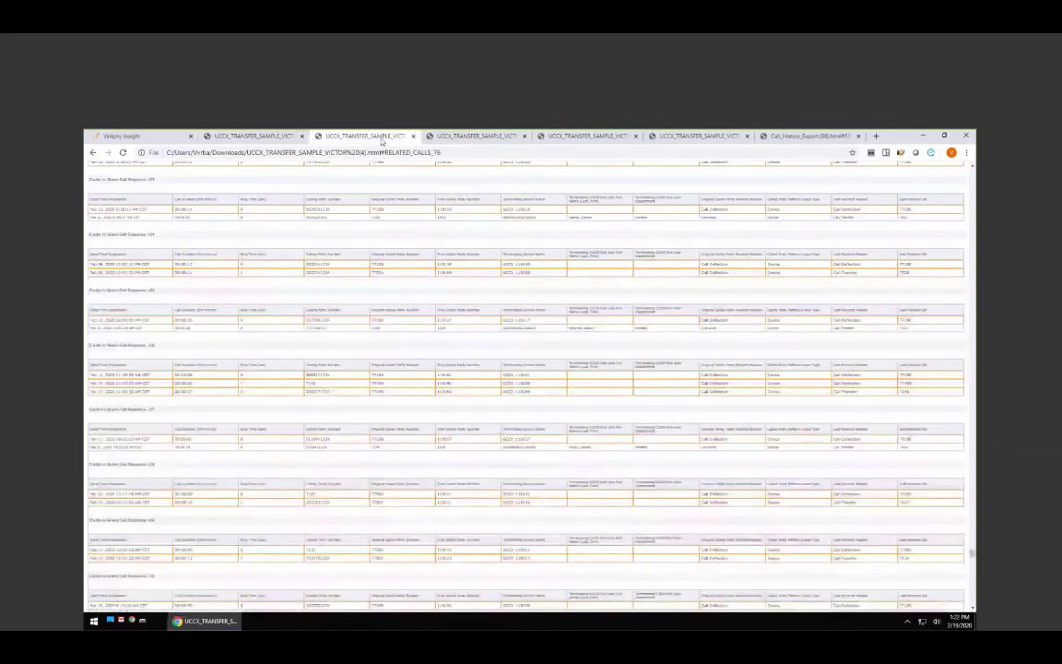
key(Home)
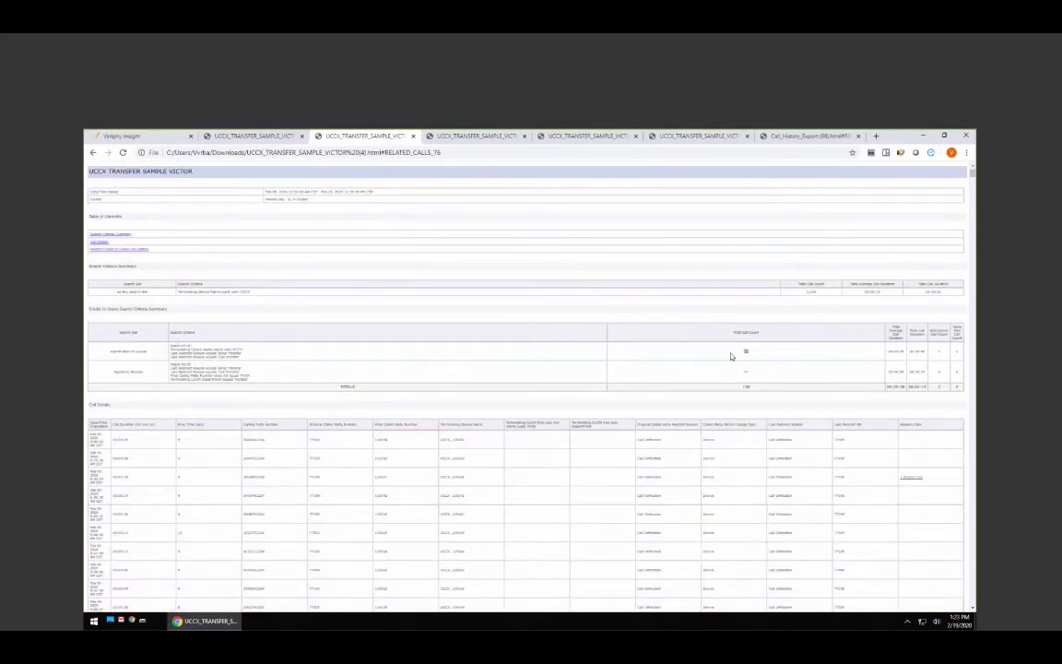
key(ctrl+plus)
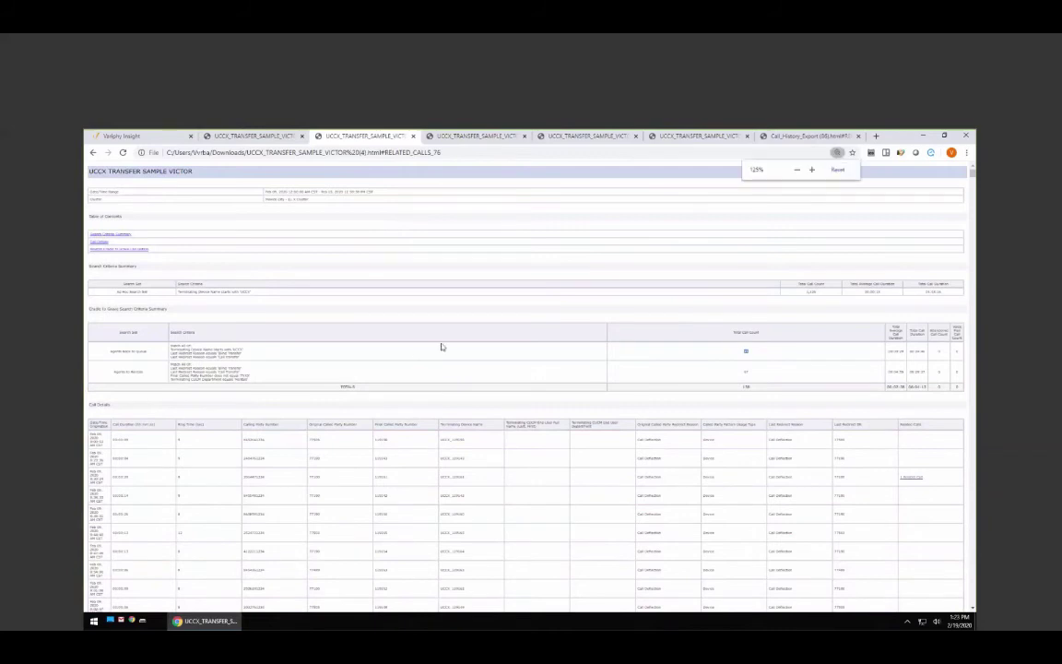
key(ctrl+Page_Up)
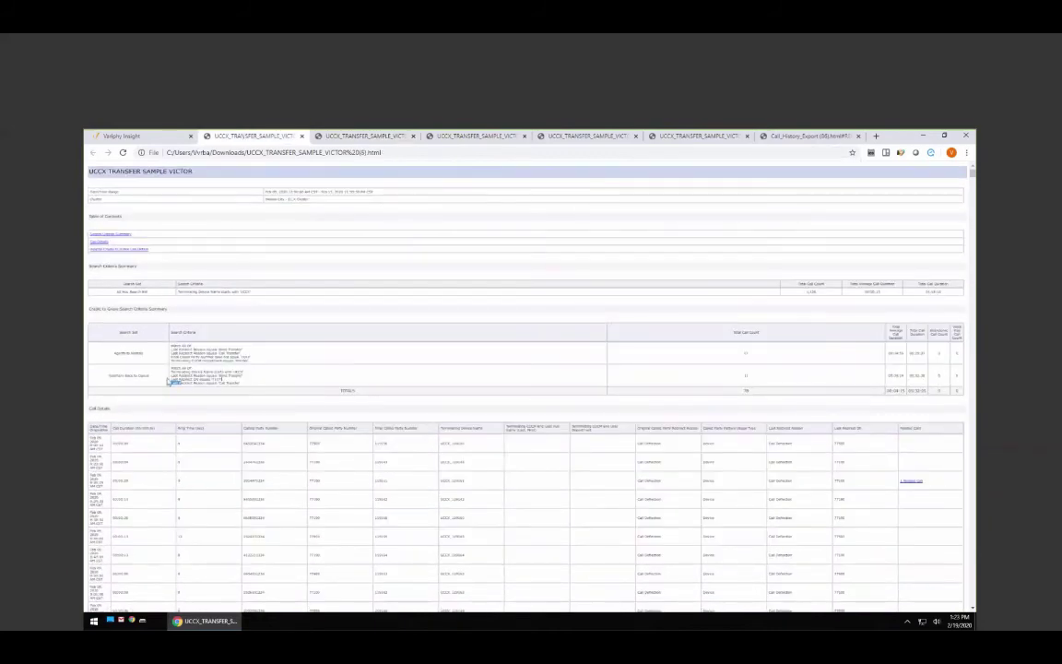
double_click(746, 375)
click(746, 375)
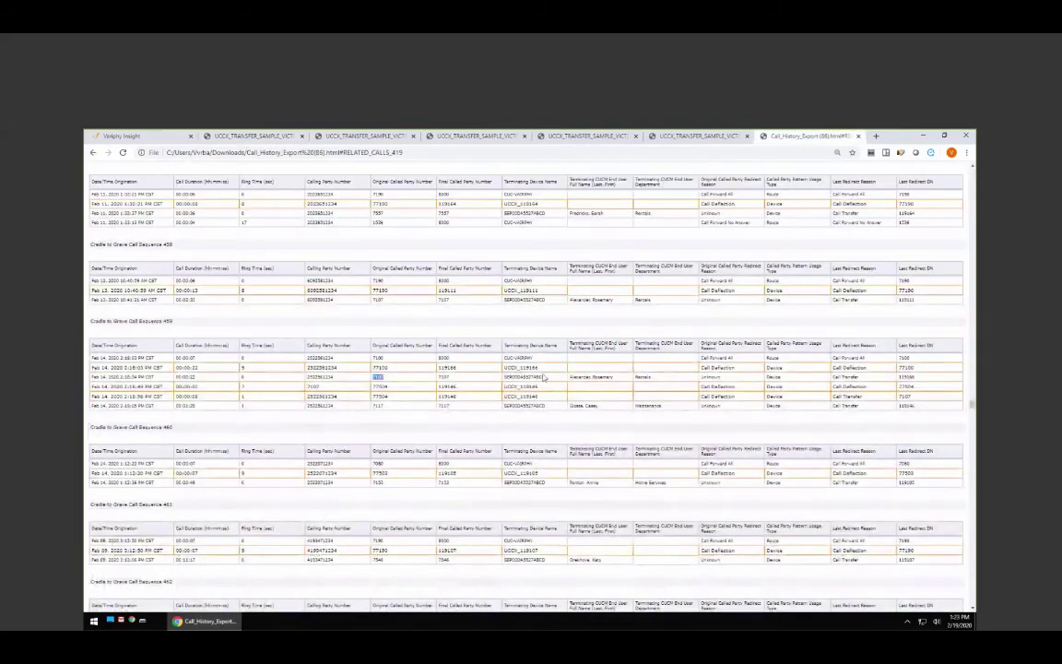
Step: Trace the terminating devices and department of each call leg in cradle-to-grave call sequence 459 of the call history export
double_click(521, 386)
drag(515, 367, 552, 371)
double_click(643, 376)
double_click(530, 387)
double_click(540, 396)
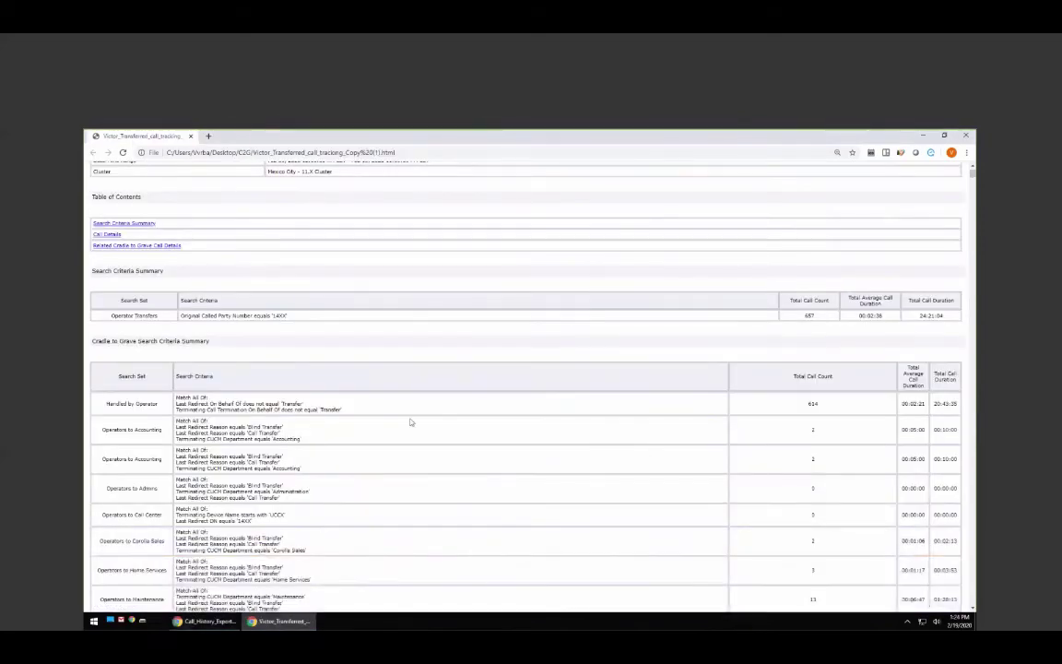
Step: Review the cradle-to-grave search criteria summary in the transferred call tracking report, checking the Operators to Rentals total call count
scroll(334, 413, down, 3)
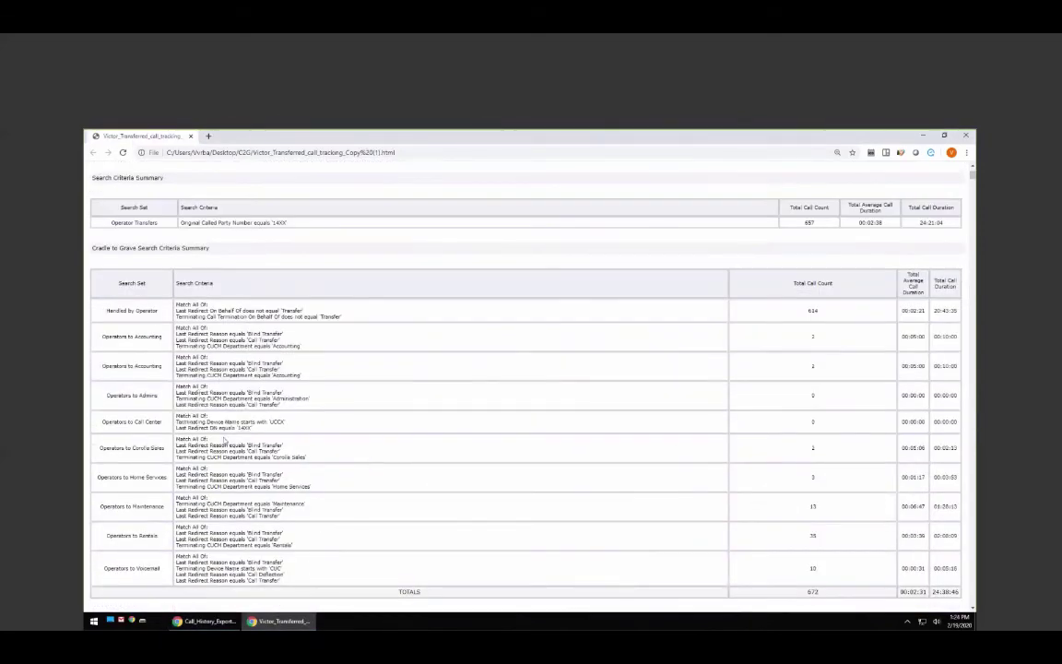
scroll(227, 246, down, 1)
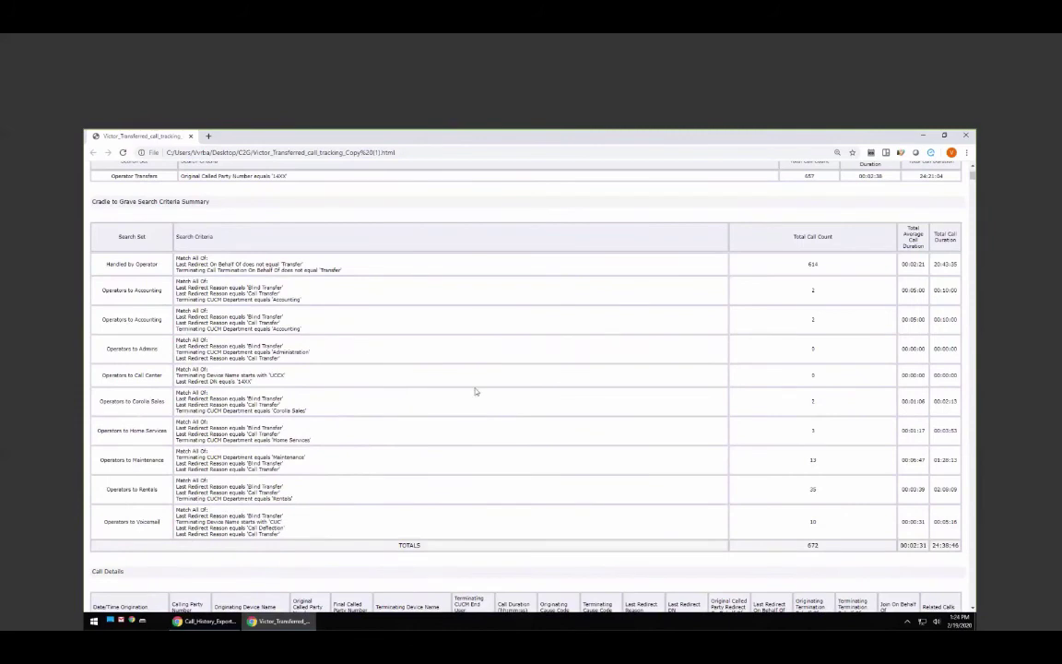
double_click(812, 488)
click(817, 497)
double_click(807, 493)
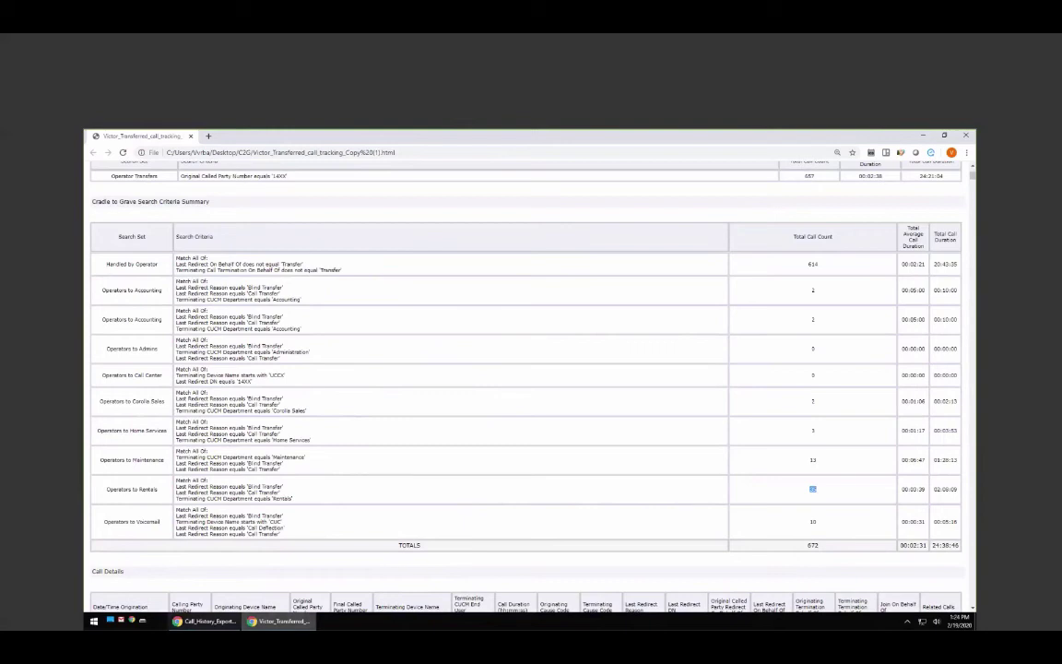
Step: Return to Variphy Insight and switch to the CCX Simple dashboard to view its contact center widgets
key(alt+Tab)
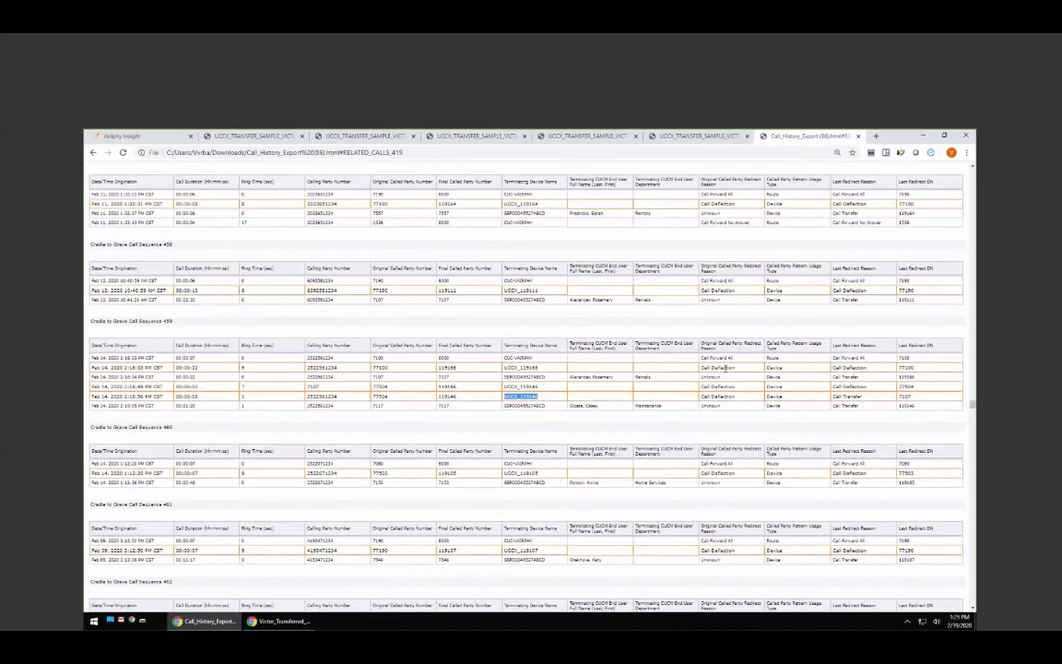
click(127, 136)
click(201, 180)
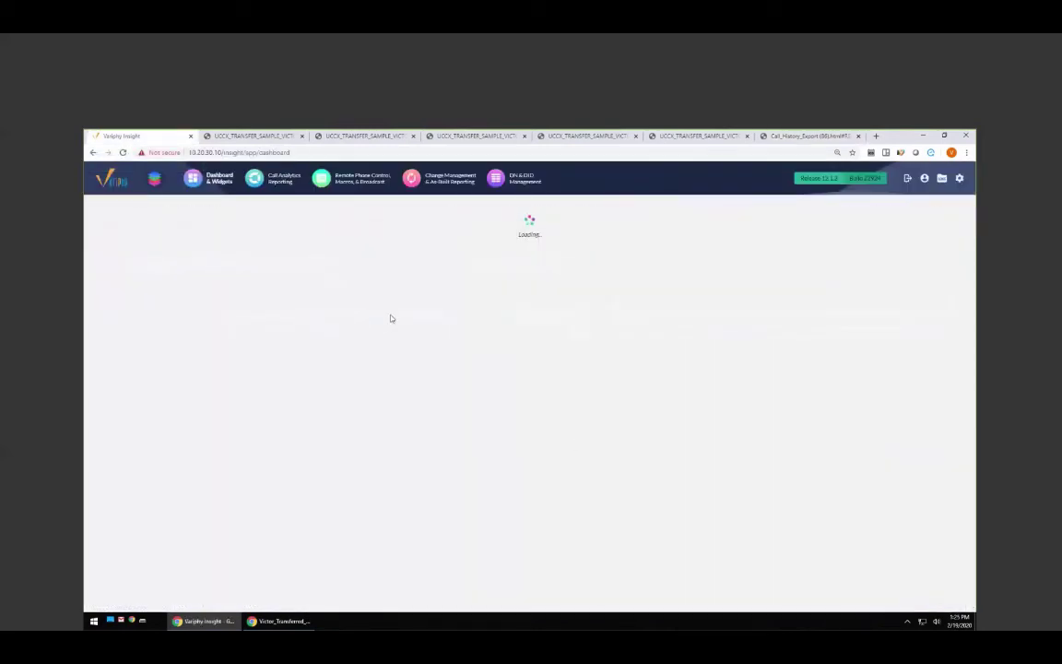
click(207, 220)
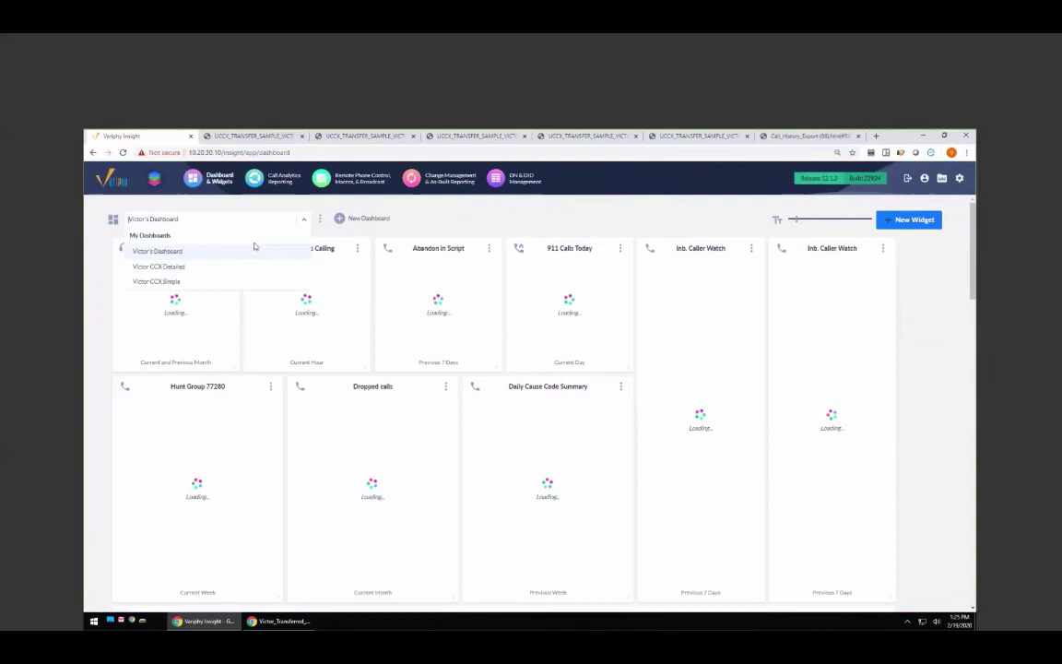
click(166, 284)
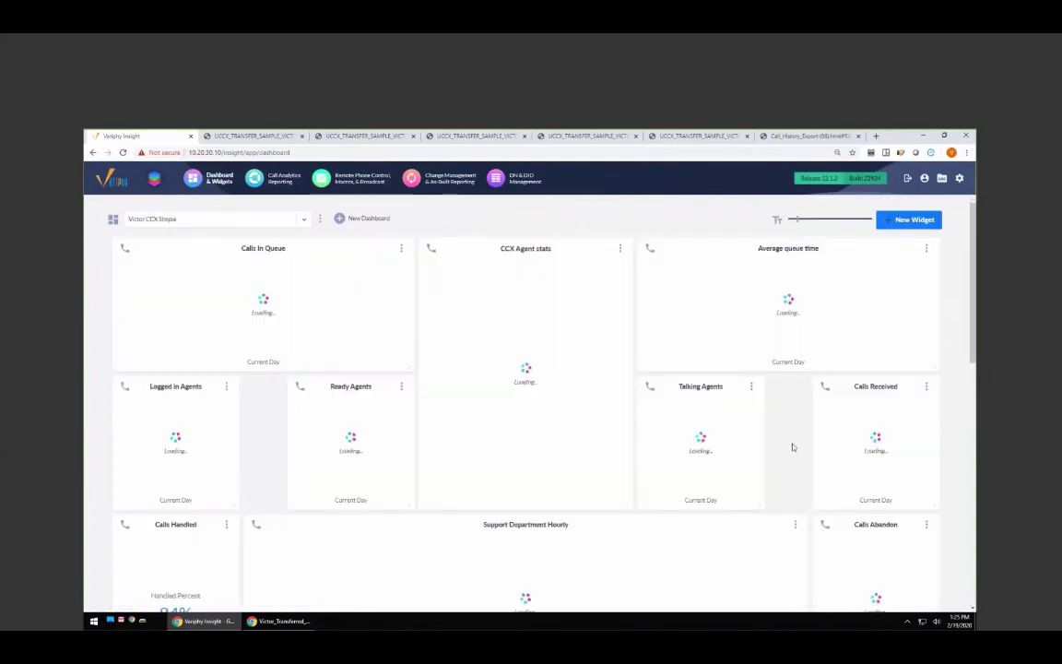
scroll(792, 447, down, 1)
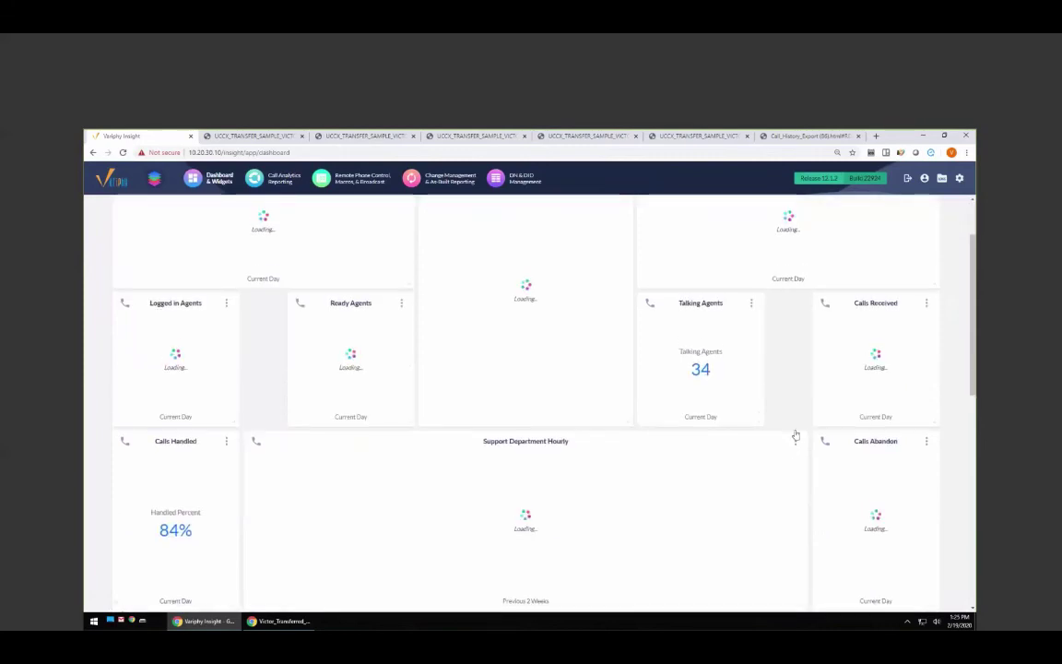
scroll(795, 434, up, 1)
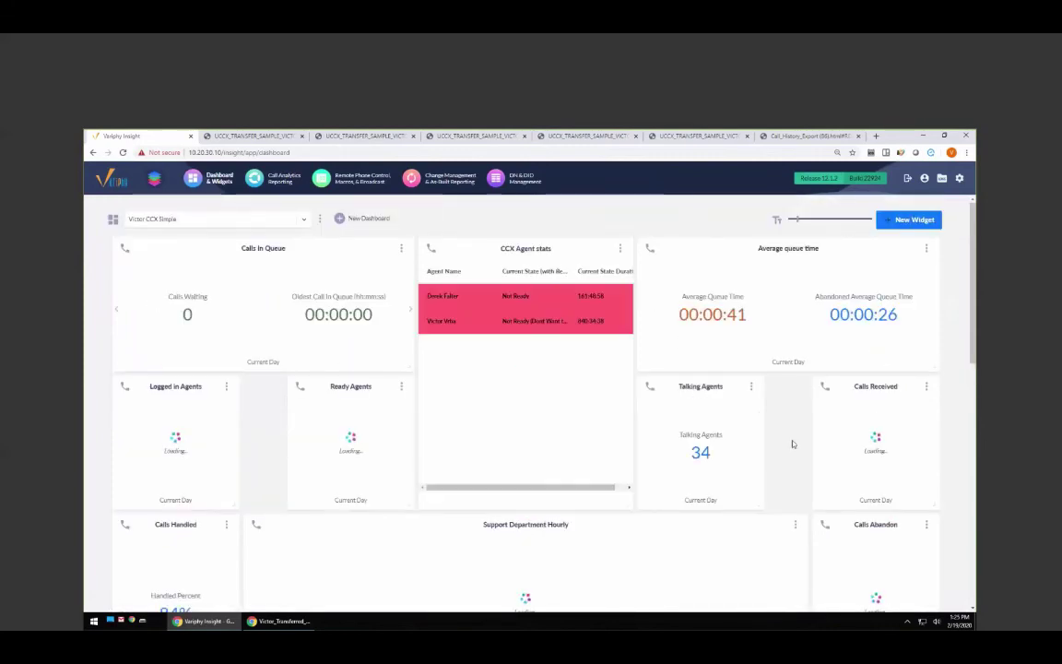